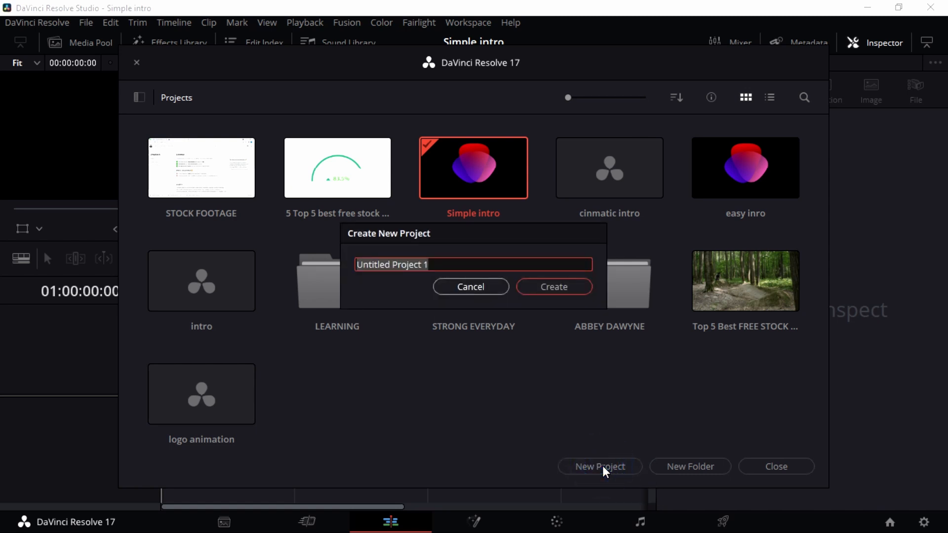
Create a new project named 'Cinematic simple intro'.
text(C)
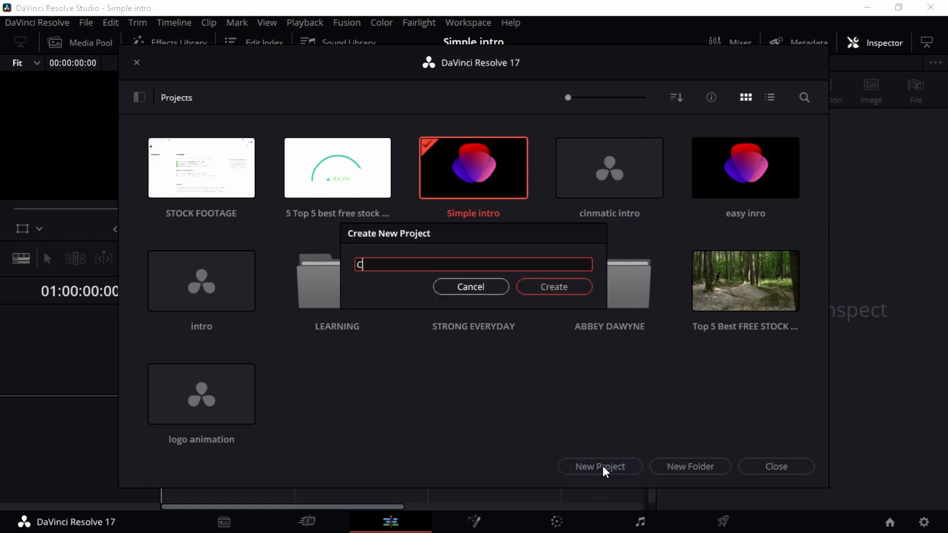
text(inematic simple intro)
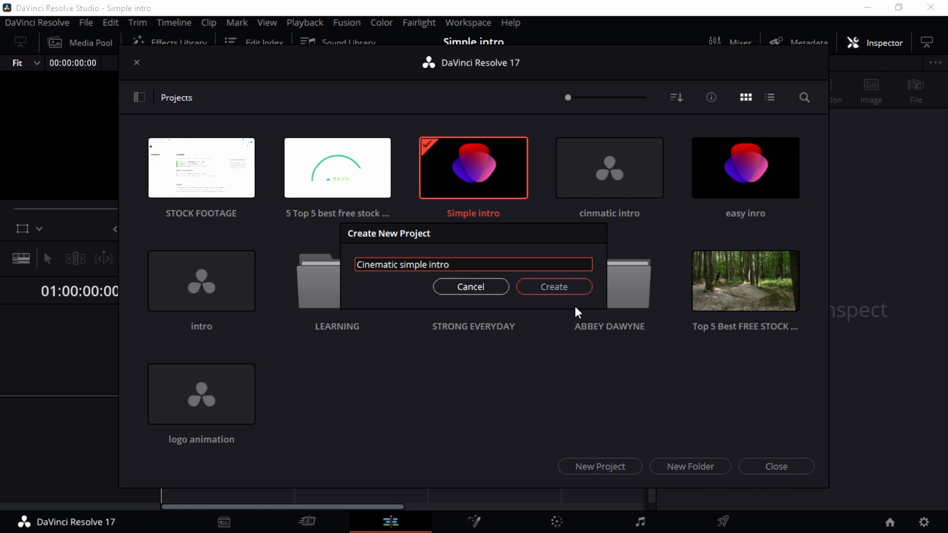
click(571, 291)
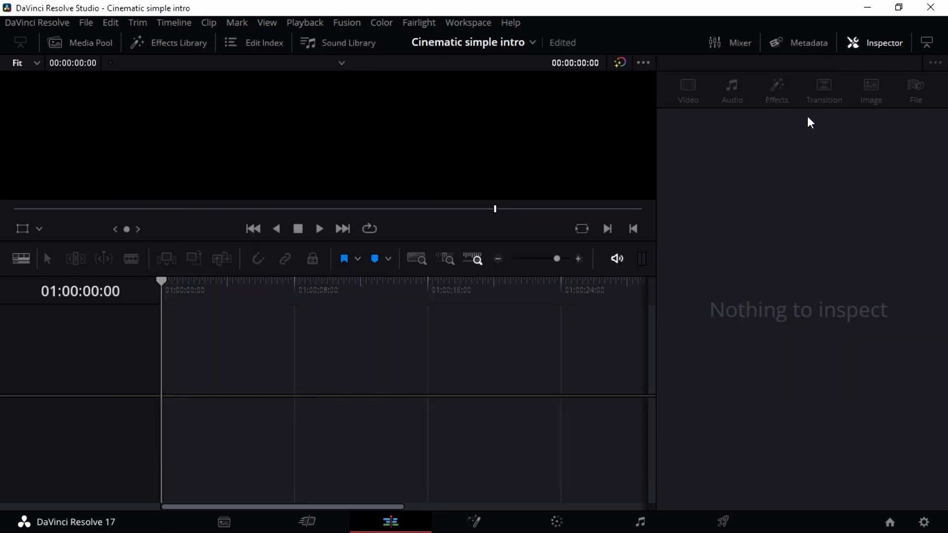
Hide the inspector, show the media pool and add a new bin called Bin 1.
click(878, 43)
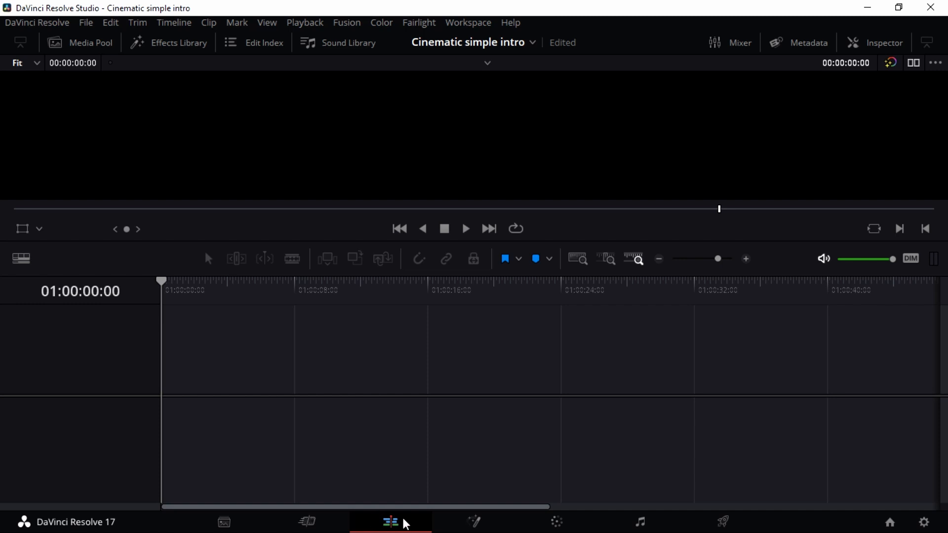
click(85, 44)
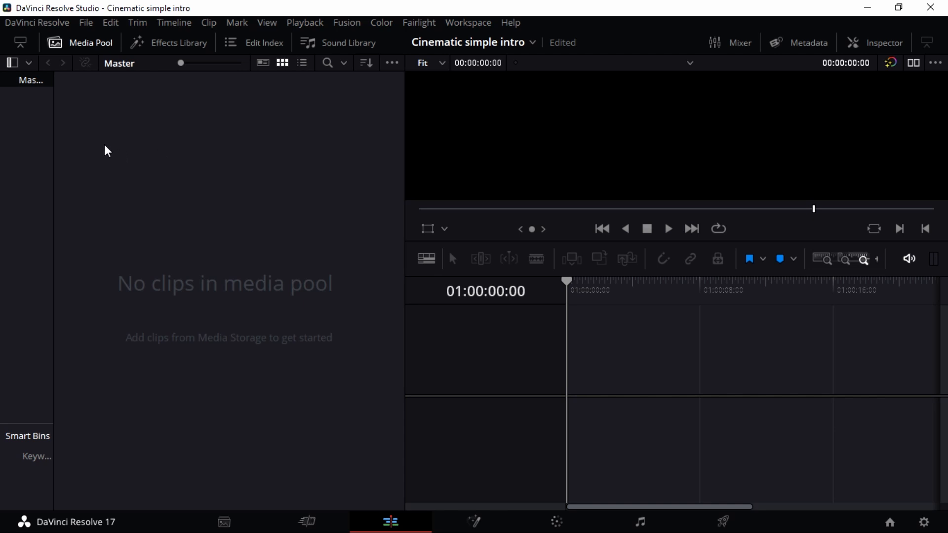
right_click(127, 96)
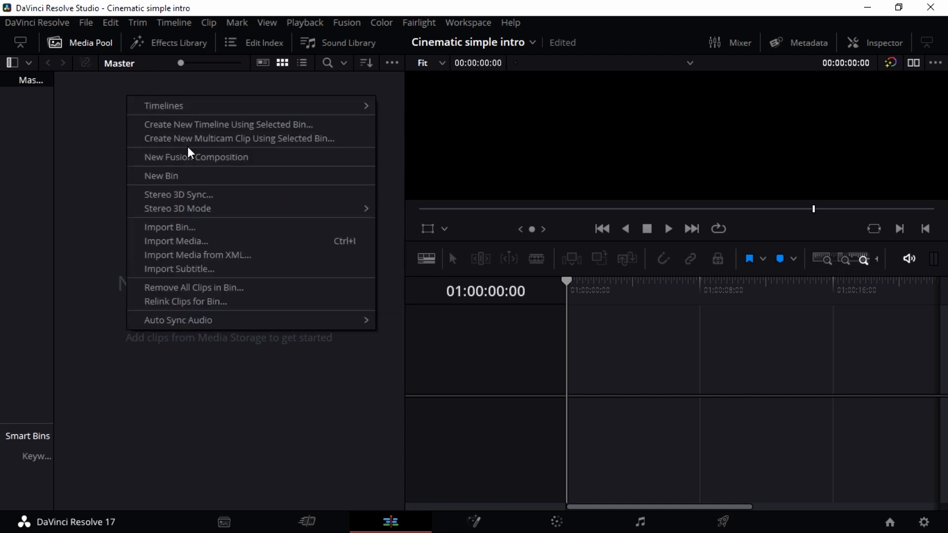
click(182, 176)
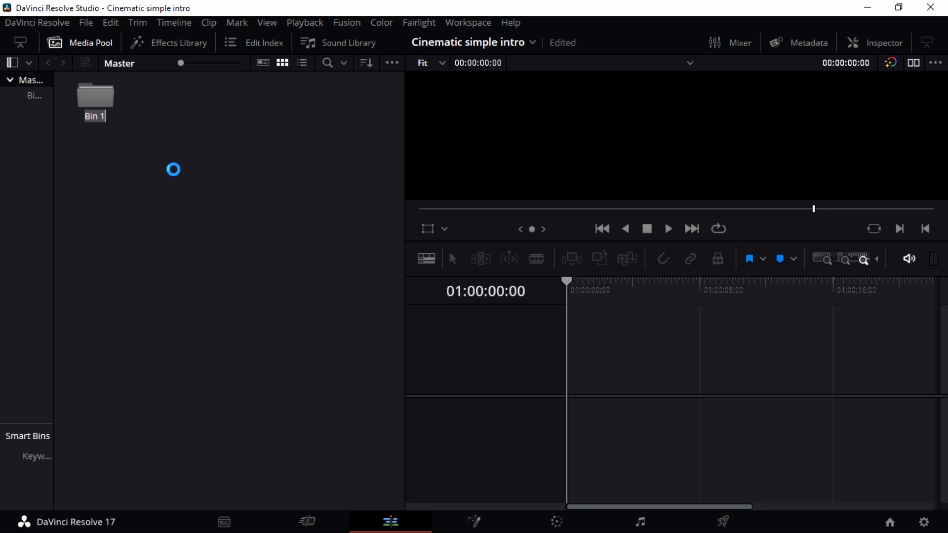
key(Return)
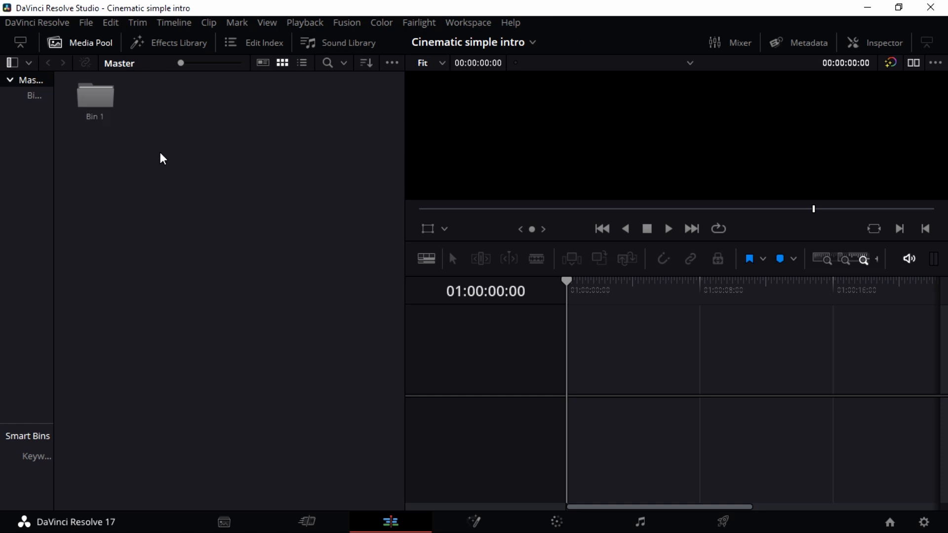
Open Bin 1 and move between it and the Master bin.
right_click(84, 114)
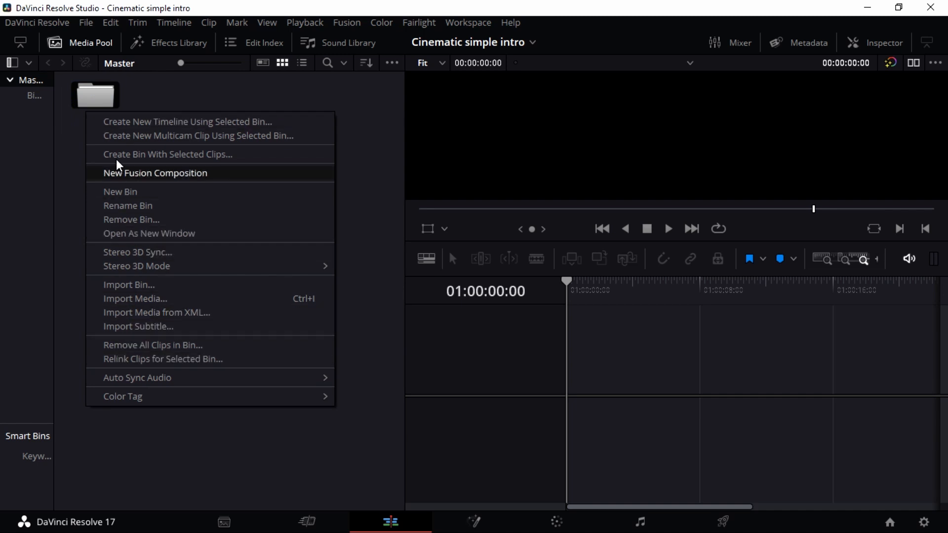
click(103, 105)
double_click(93, 114)
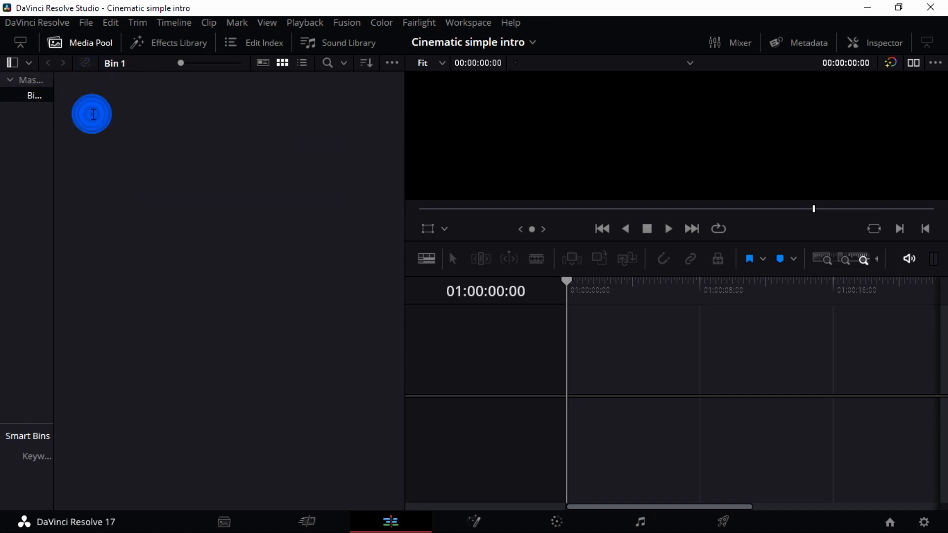
click(27, 96)
click(26, 80)
double_click(94, 113)
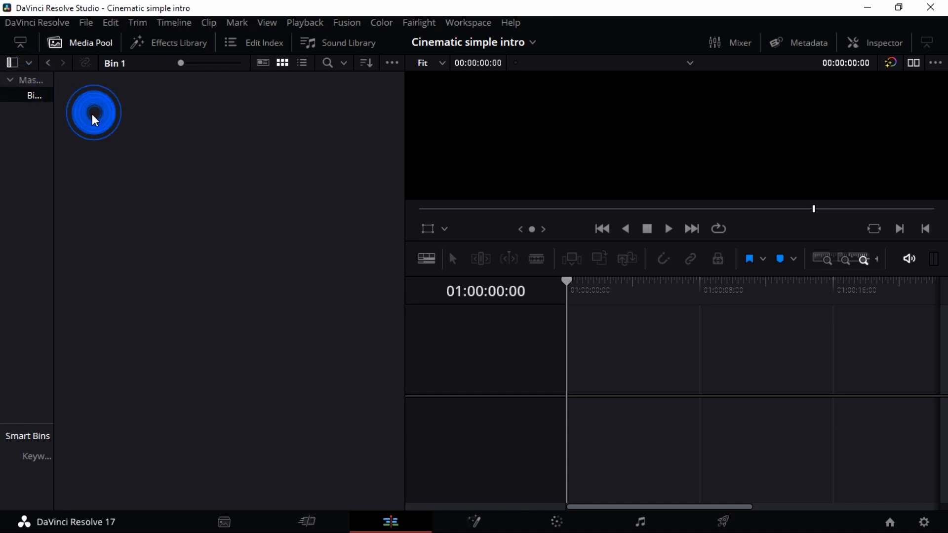
click(33, 96)
click(25, 81)
double_click(91, 113)
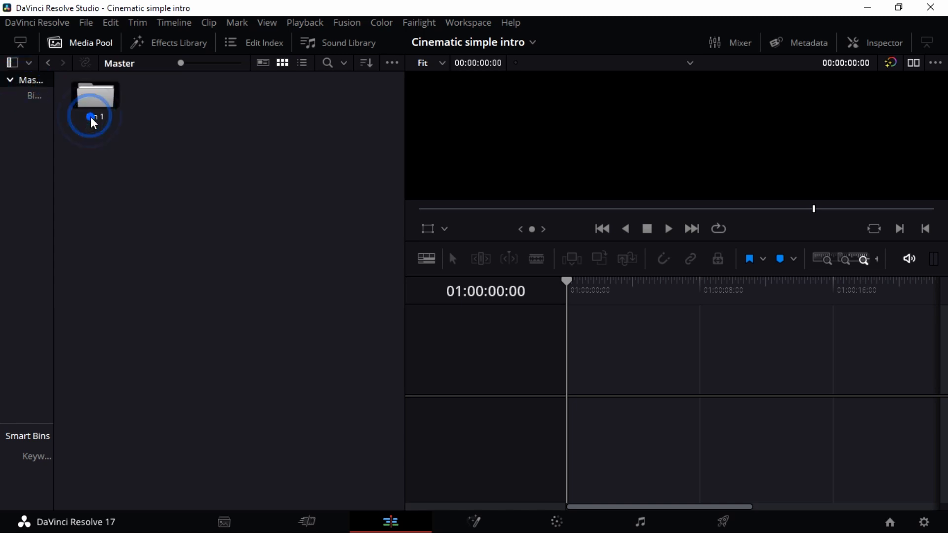
Rename Bin 1 to SFX.
double_click(36, 95)
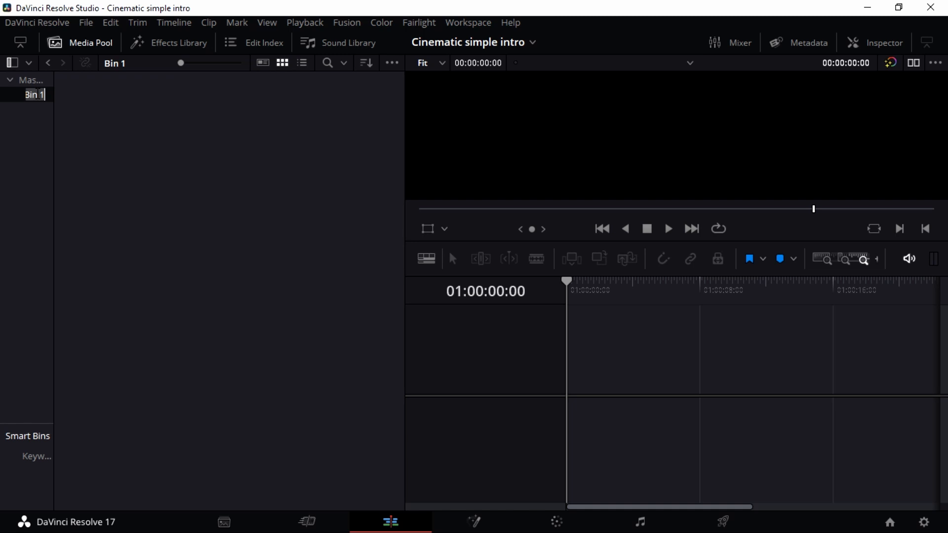
text(SFX)
click(35, 93)
right_click(159, 141)
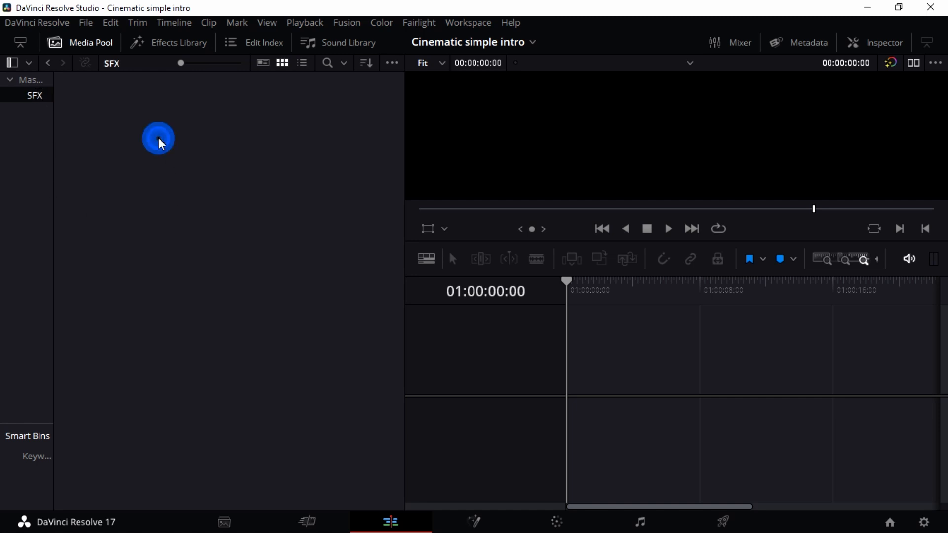
Open the Import Media file browser and go to the Downloads folder.
click(234, 283)
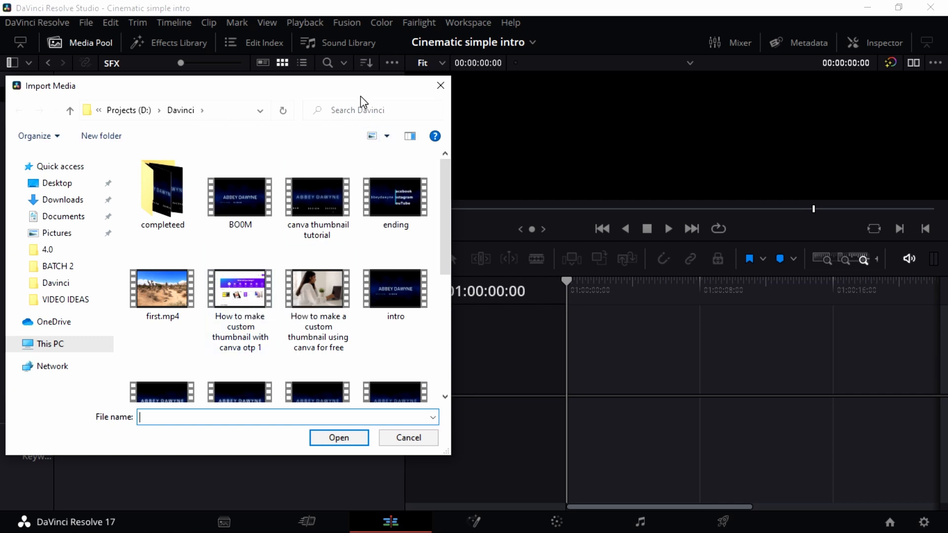
drag(360, 90, 404, 54)
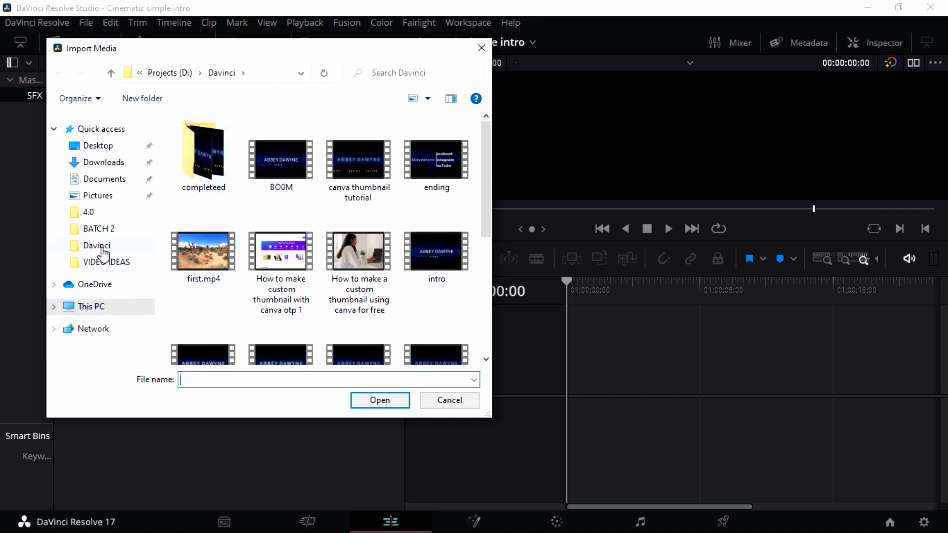
click(100, 162)
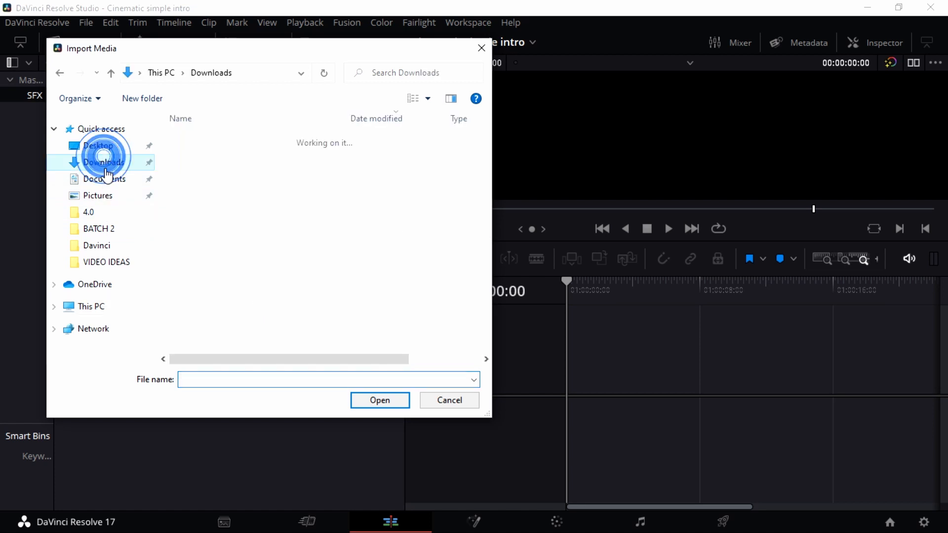
scroll(259, 198, down, 2)
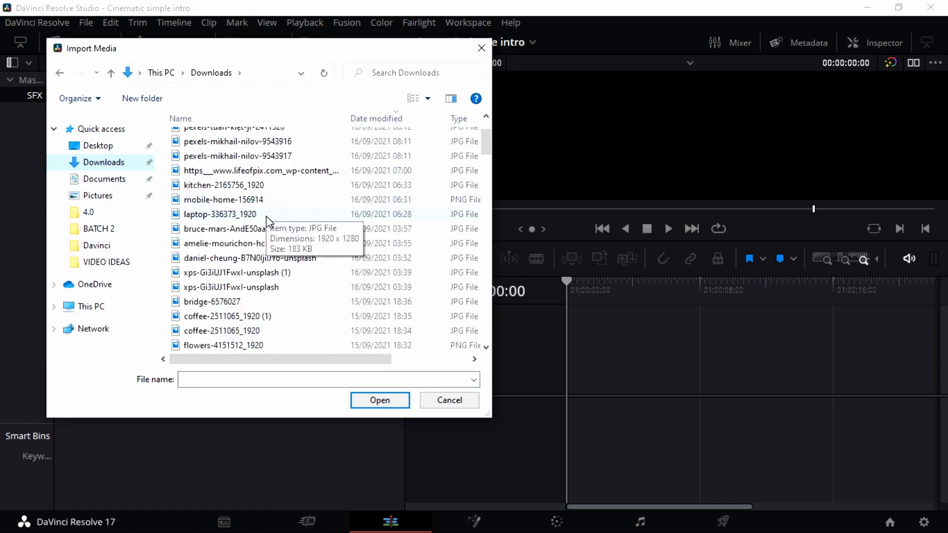
scroll(266, 216, down, 2)
scroll(278, 245, down, 7)
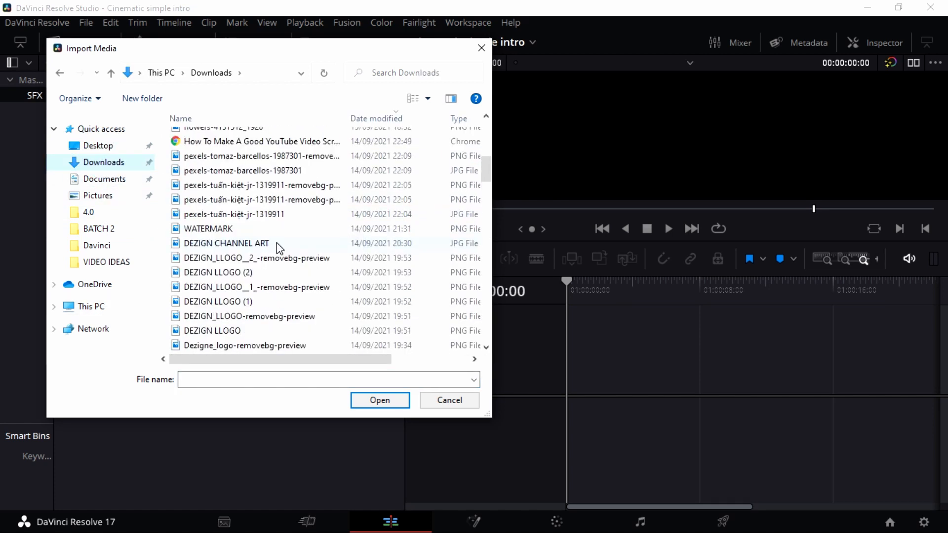
scroll(277, 247, down, 3)
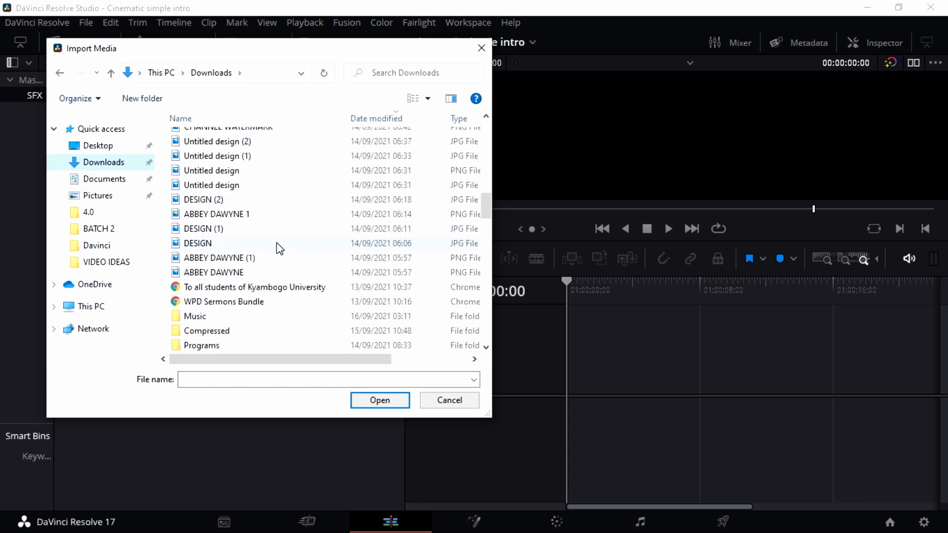
scroll(277, 247, down, 2)
Import mixkit-cinematic-transition-swoosh-heartbeat-trailer-488.wav from Music > SFX into the bin.
click(243, 222)
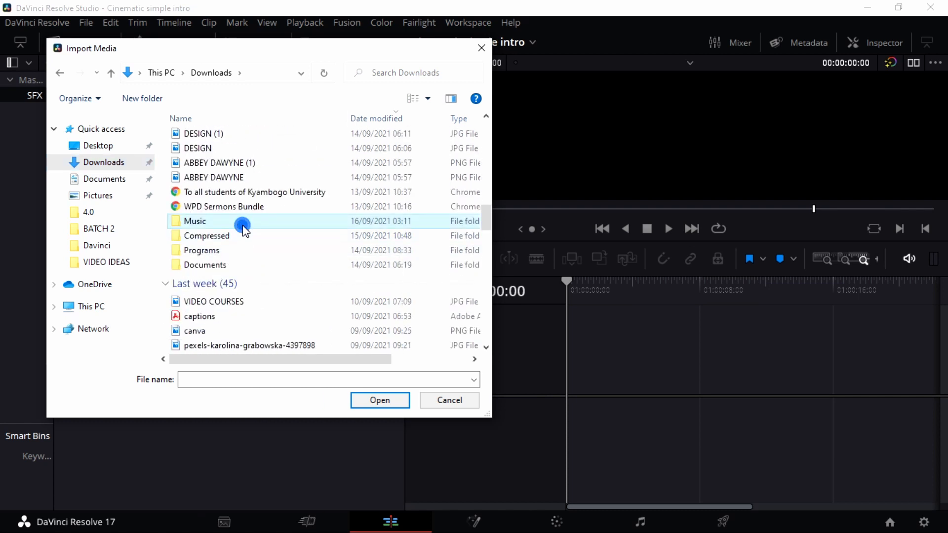
double_click(246, 224)
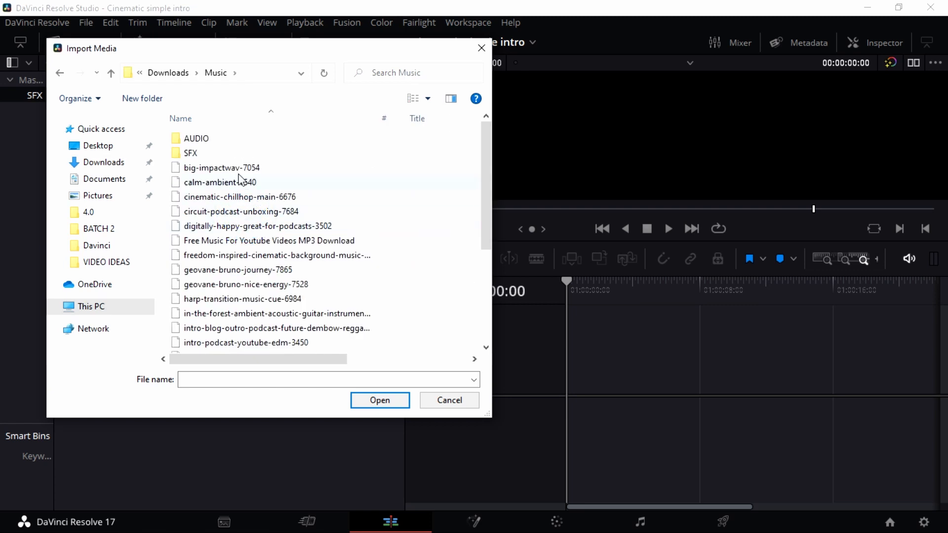
double_click(236, 154)
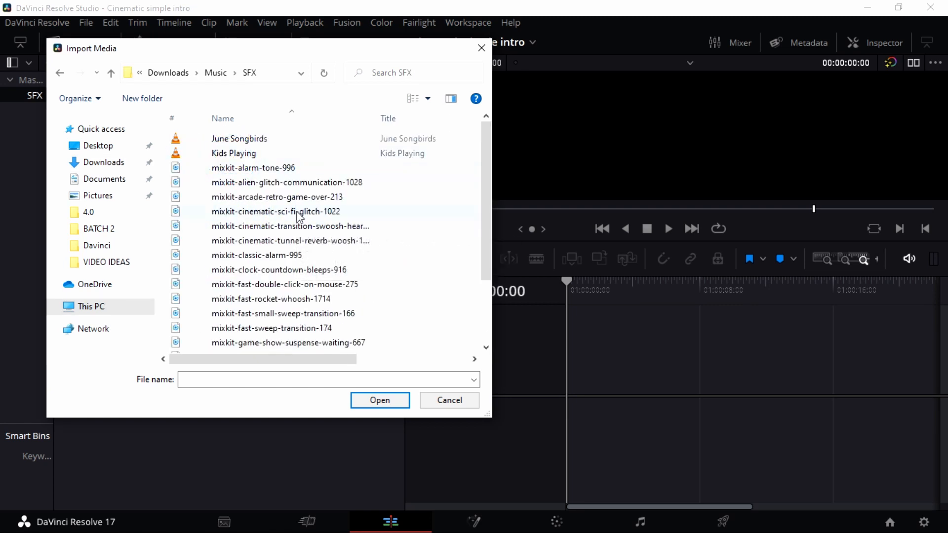
click(308, 226)
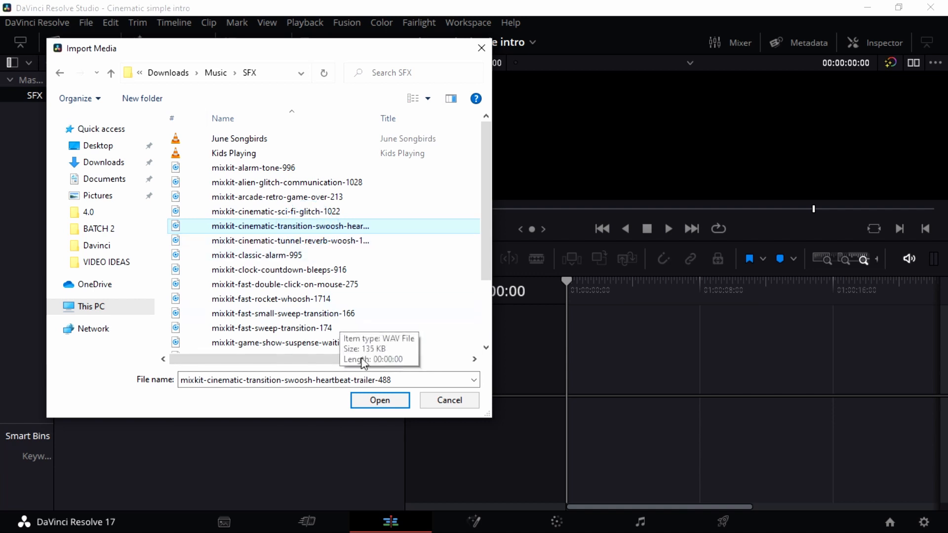
click(379, 400)
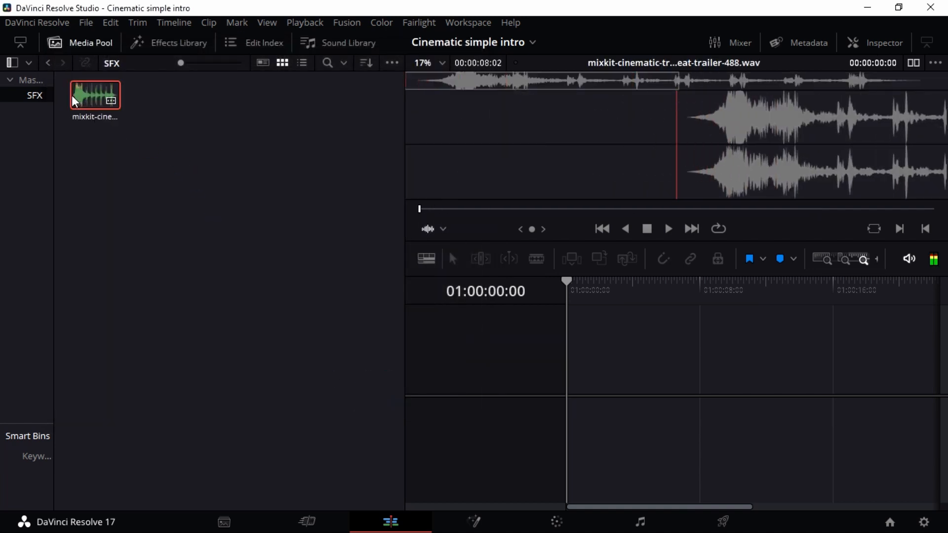
Preview the swoosh, place it on a new timeline, and hide the media pool.
key(space)
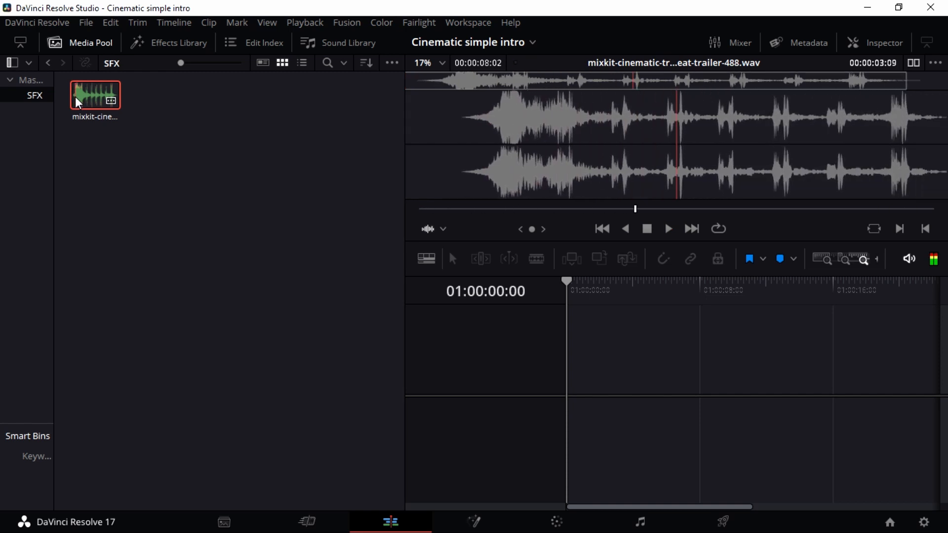
drag(102, 91, 570, 418)
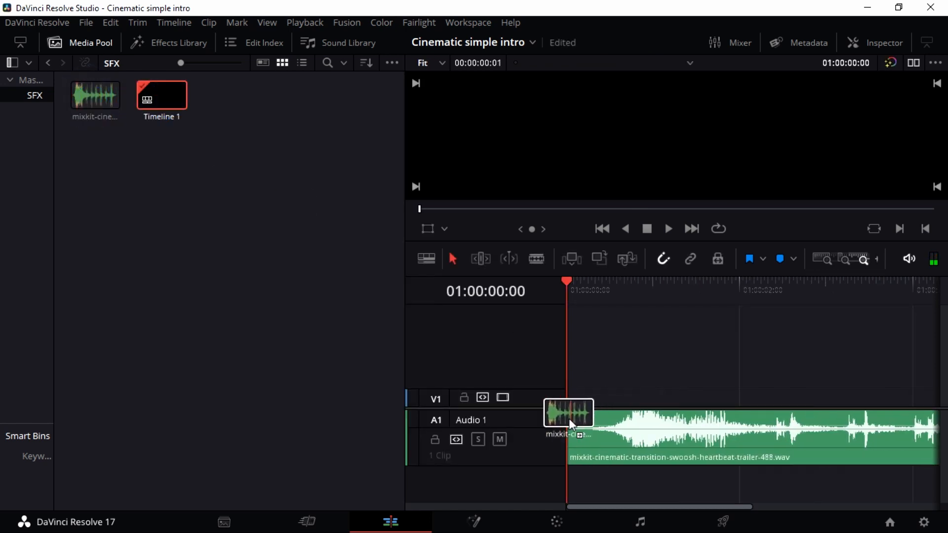
drag(404, 97, 276, 117)
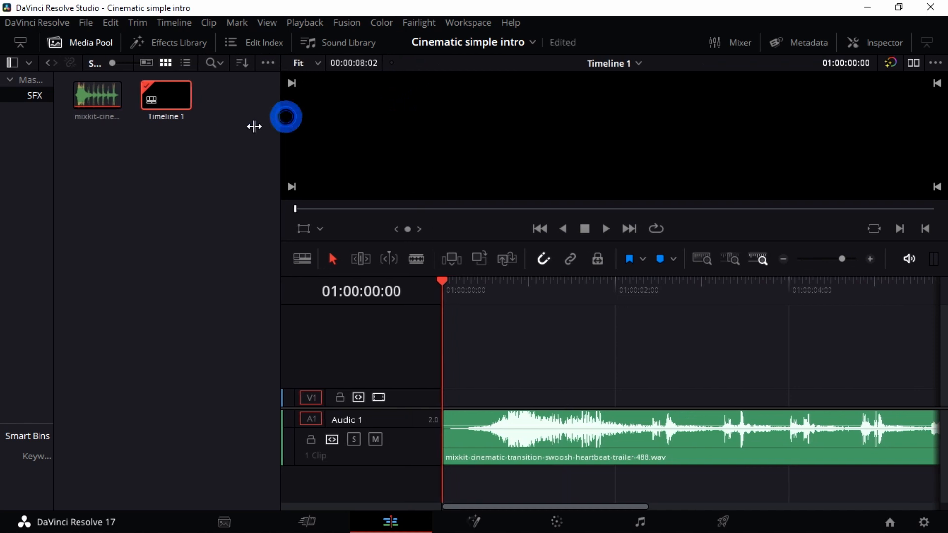
click(88, 43)
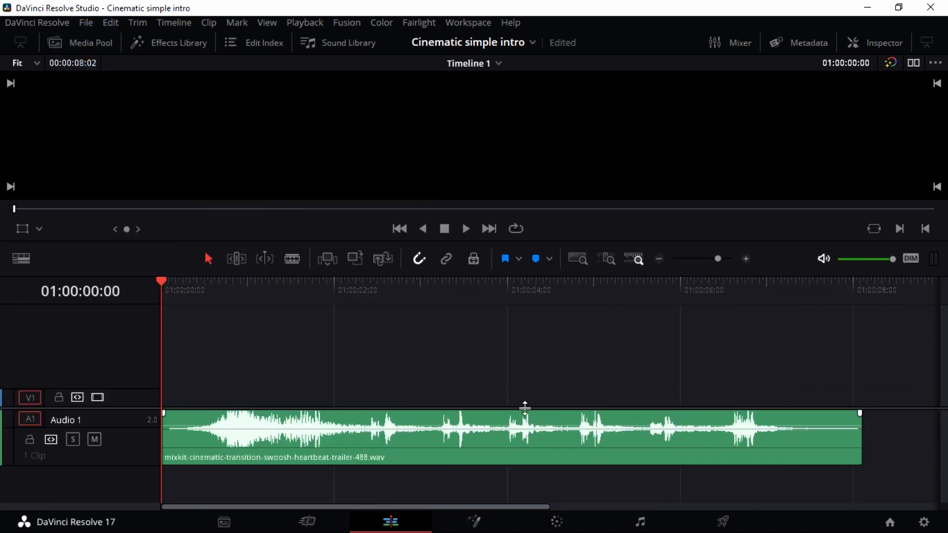
Play the swoosh from the start, then park the playhead at its end, 01:00:08:02.
click(464, 228)
click(467, 228)
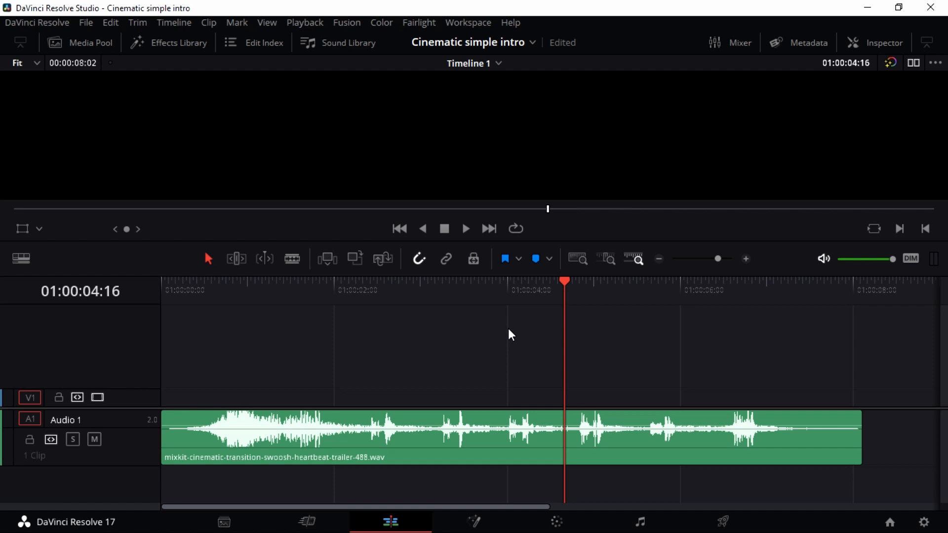
key(Home)
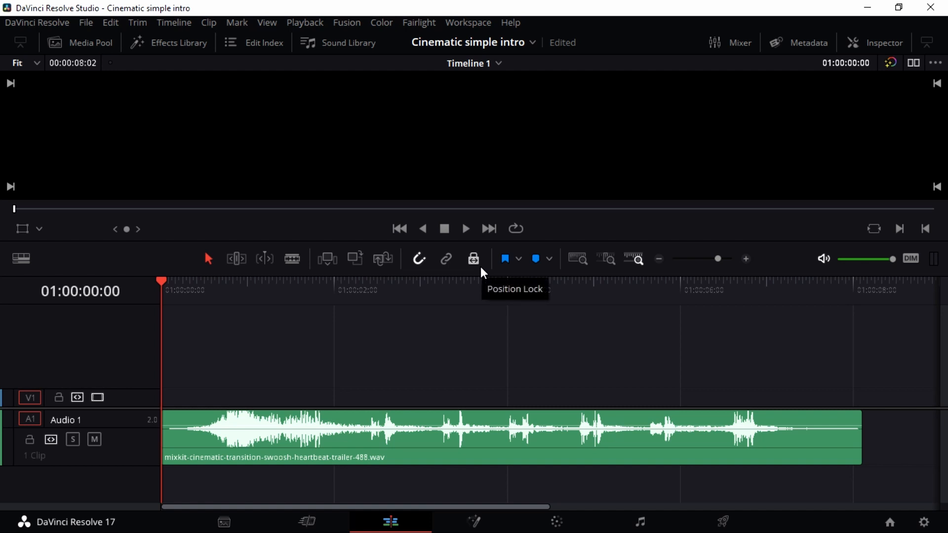
key(space)
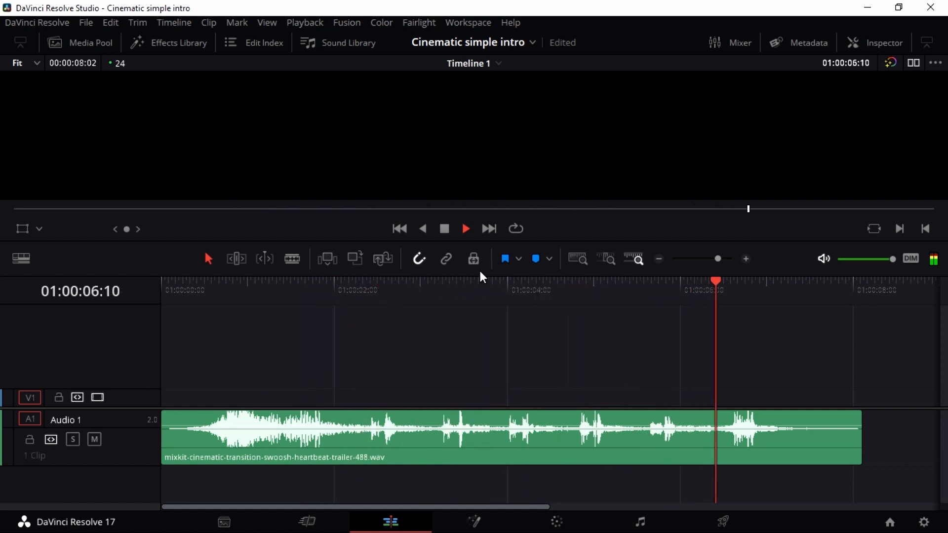
key(space)
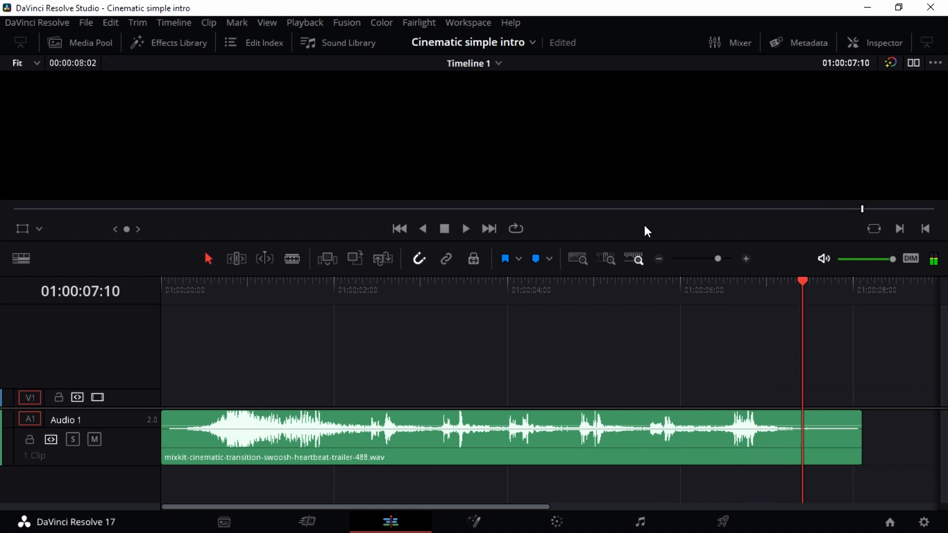
drag(802, 281, 858, 296)
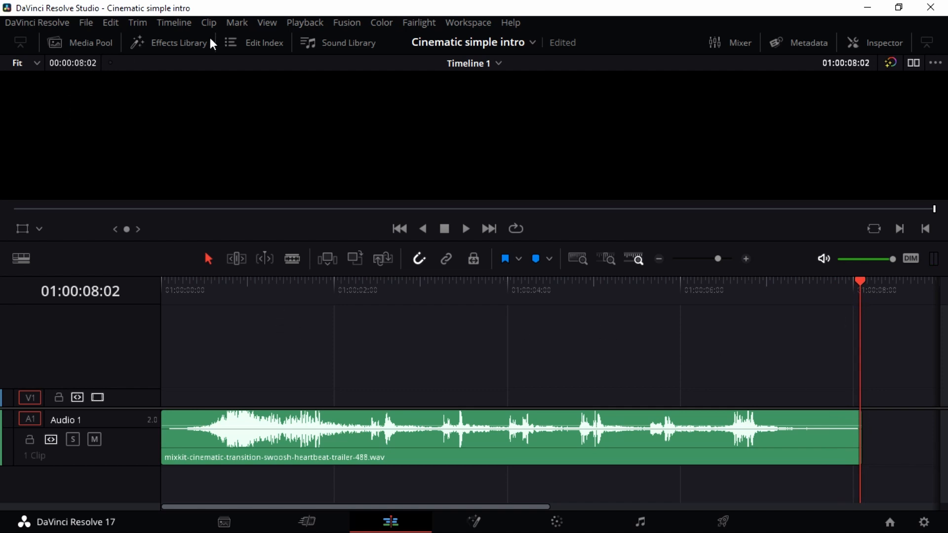
Place a Text+ title at the start of Video 1 and select it.
click(190, 43)
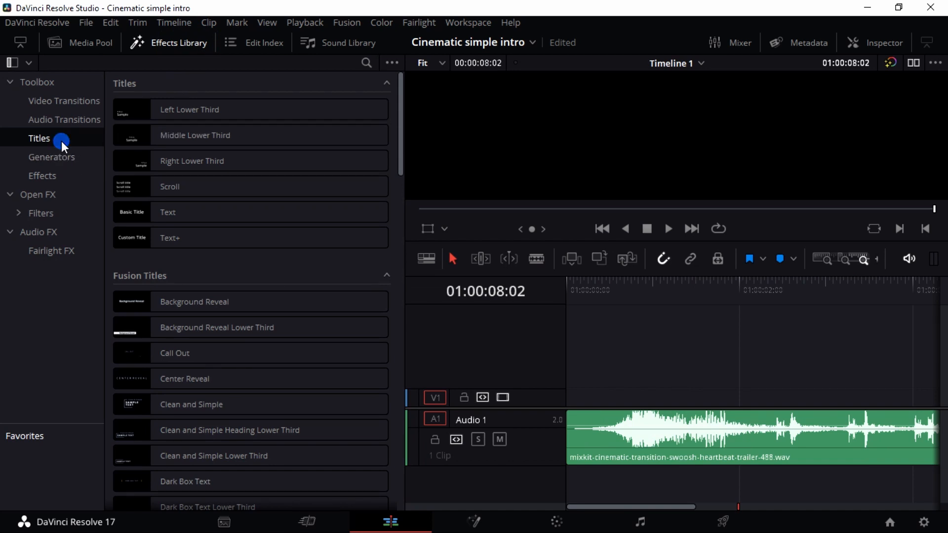
click(170, 43)
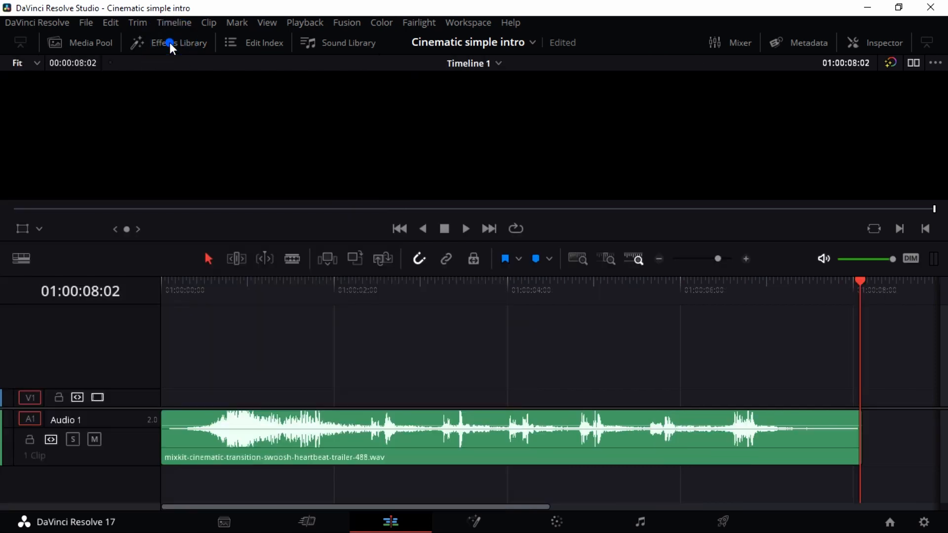
click(169, 43)
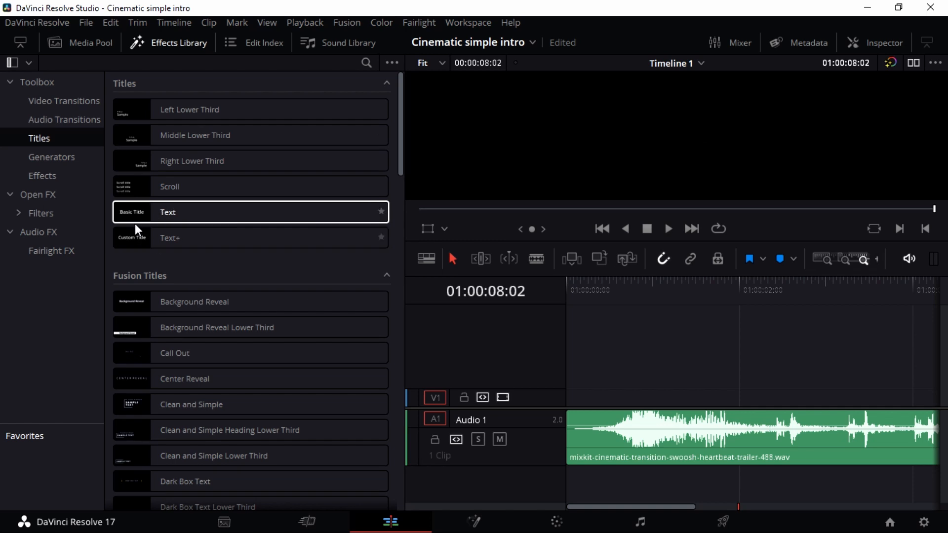
drag(149, 246, 534, 392)
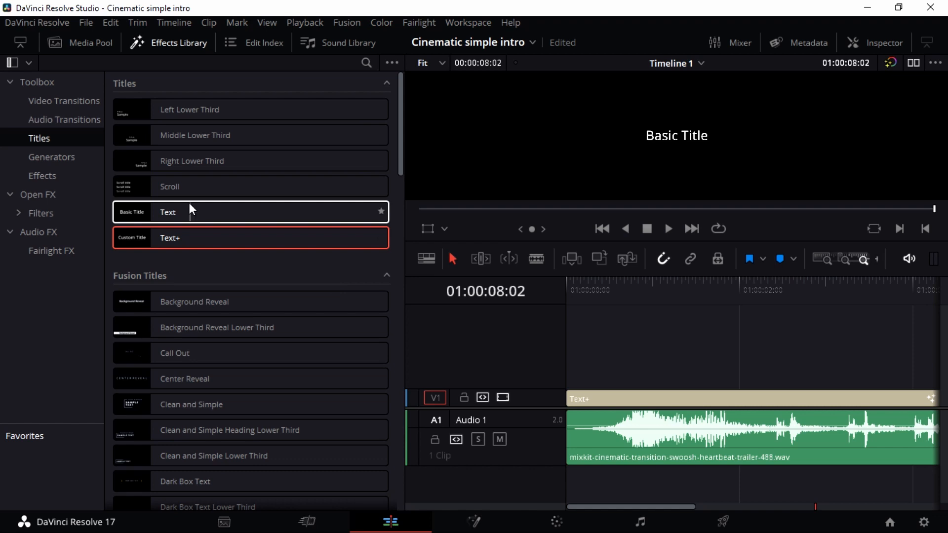
click(187, 43)
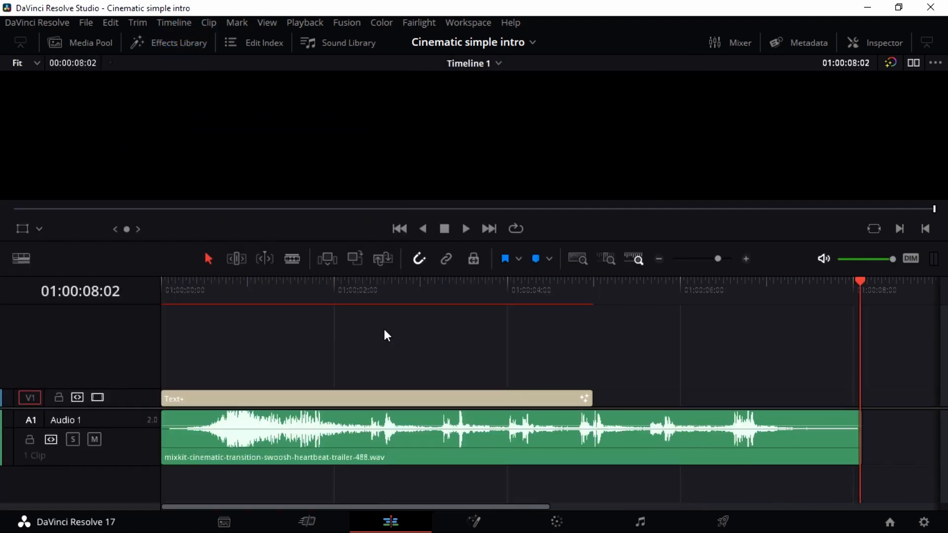
click(568, 401)
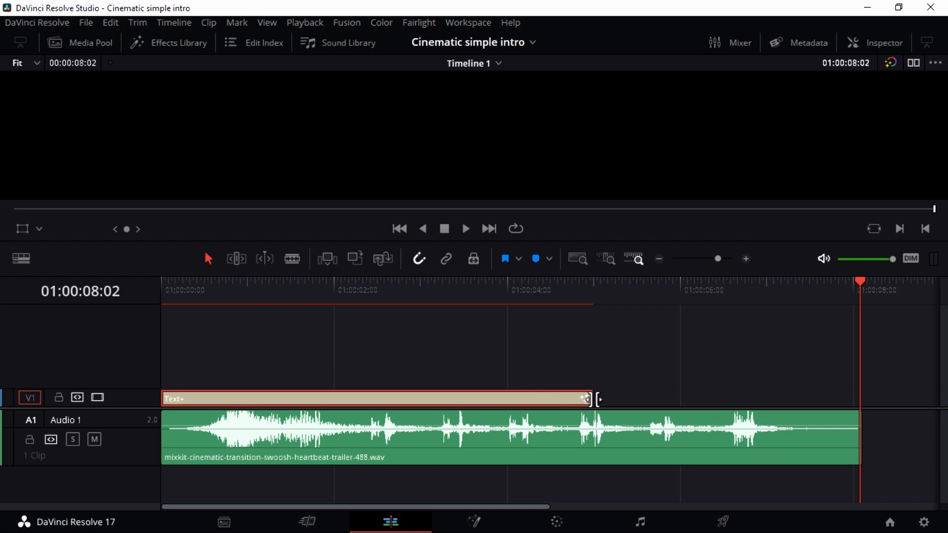
Extend the Text+ clip to 01:00:08:02 and move it up onto a new Video 2 track.
drag(594, 399, 862, 415)
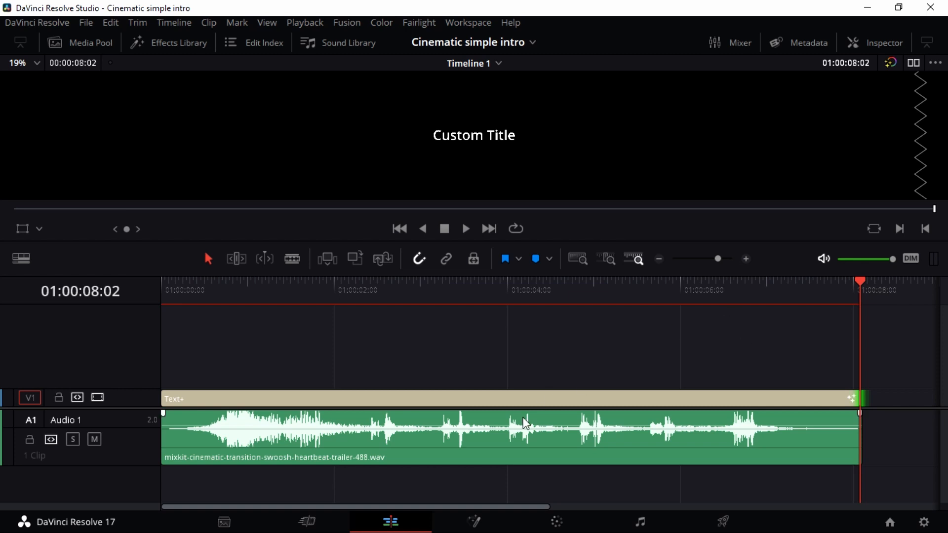
drag(505, 399, 502, 373)
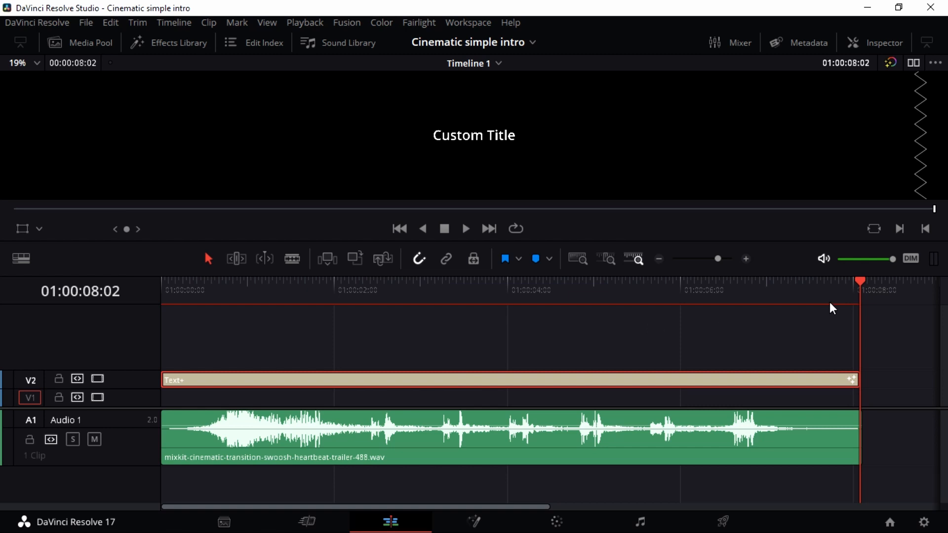
mouse_move(719, 259)
mouse_down()
mouse_move(695, 265)
mouse_move(709, 269)
mouse_up()
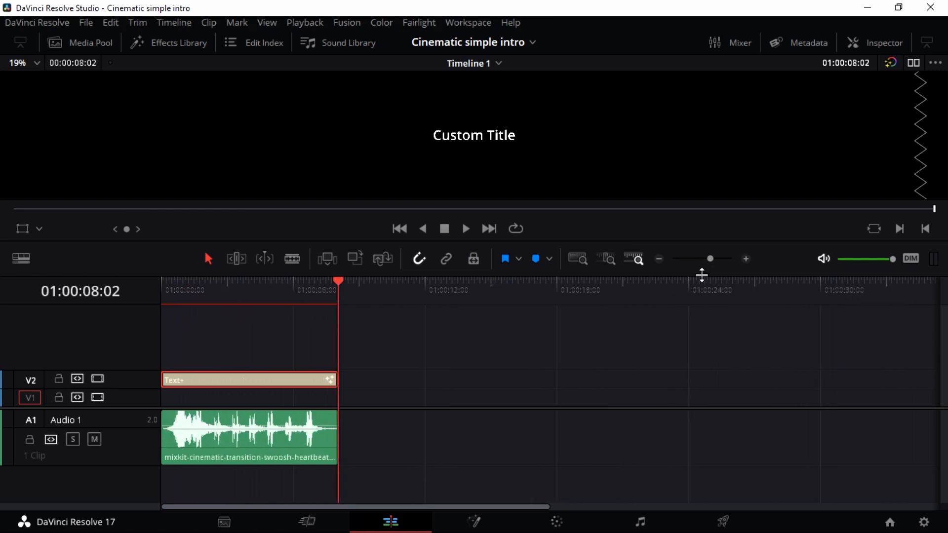
Zoom the timeline to fit with Shift+Z and park the playhead at 01:00:02:04.
key(shift+z)
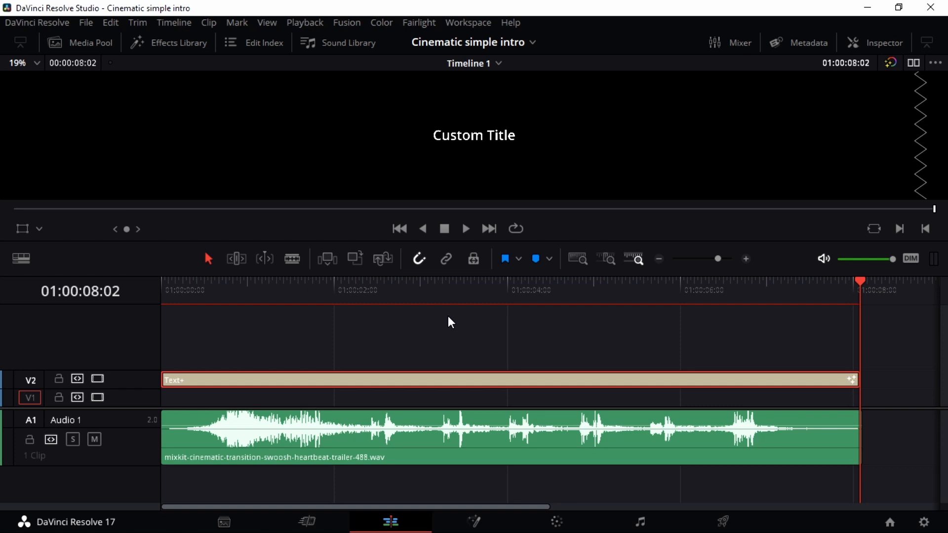
click(349, 292)
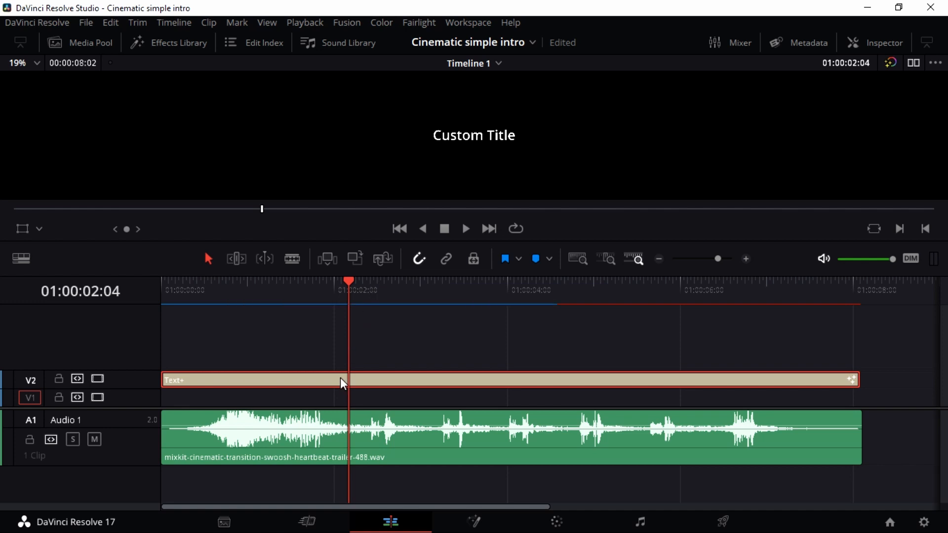
scroll(339, 378, up, 4)
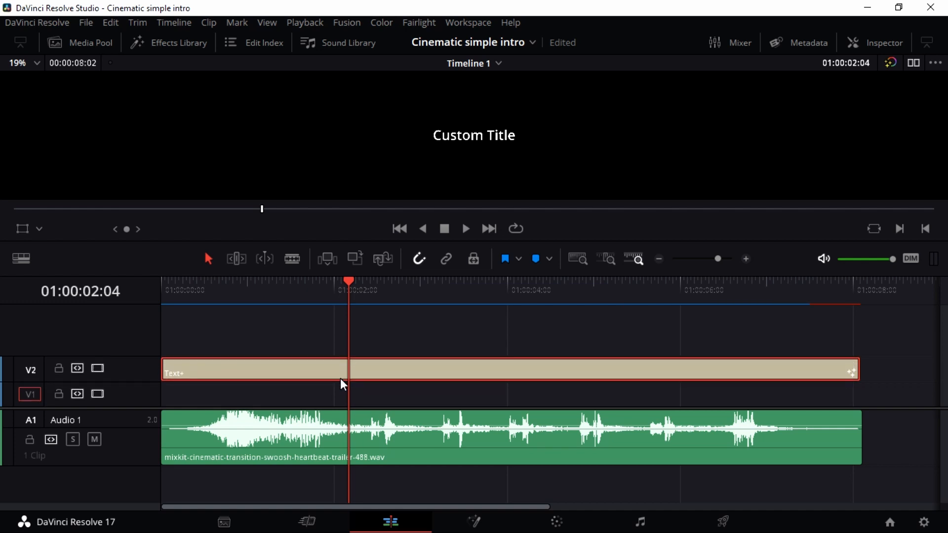
scroll(339, 378, up, 6)
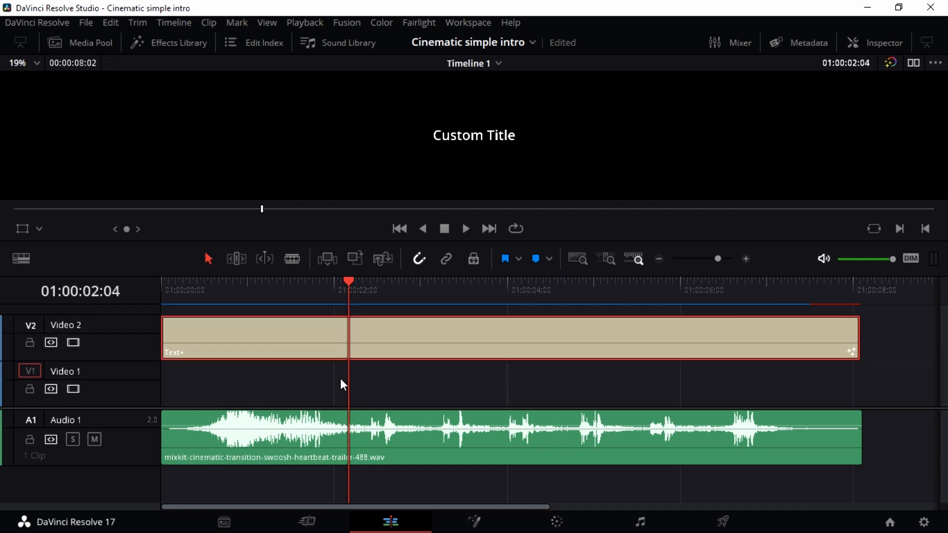
scroll(340, 441, up, 3)
scroll(340, 441, up, 5)
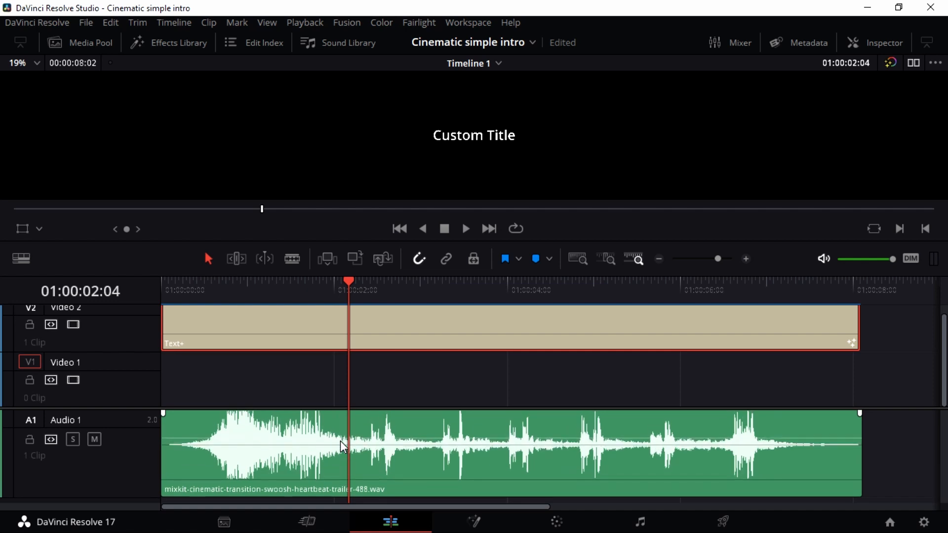
scroll(325, 329, down, 4)
scroll(328, 336, down, 1)
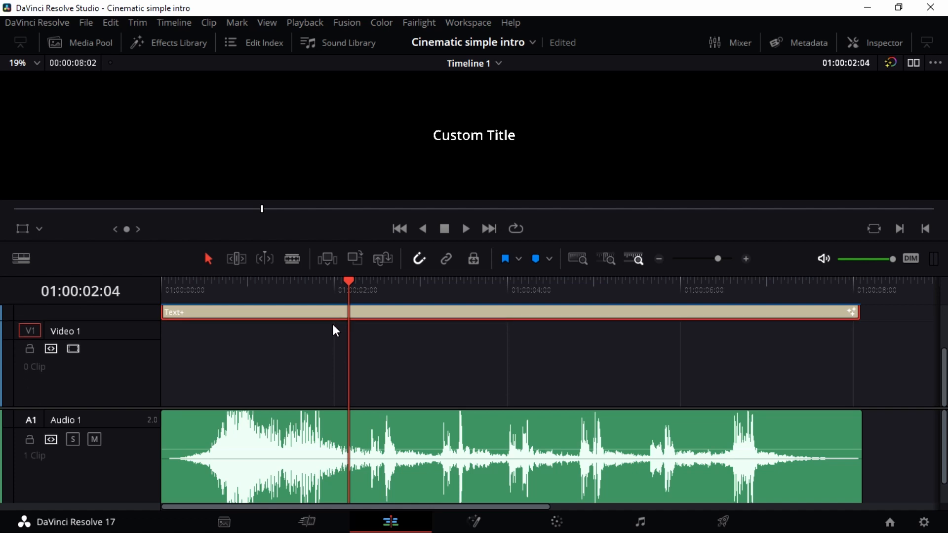
scroll(334, 327, up, 5)
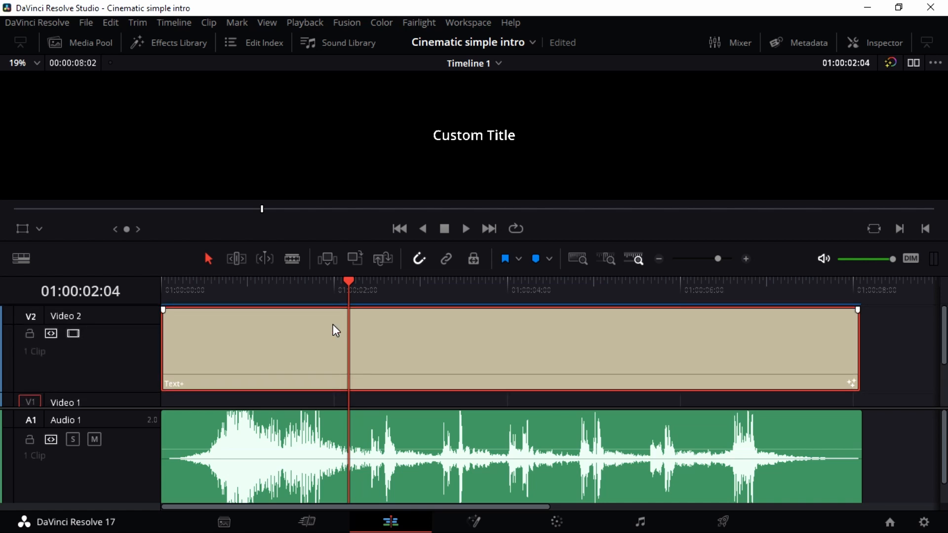
scroll(332, 326, down, 4)
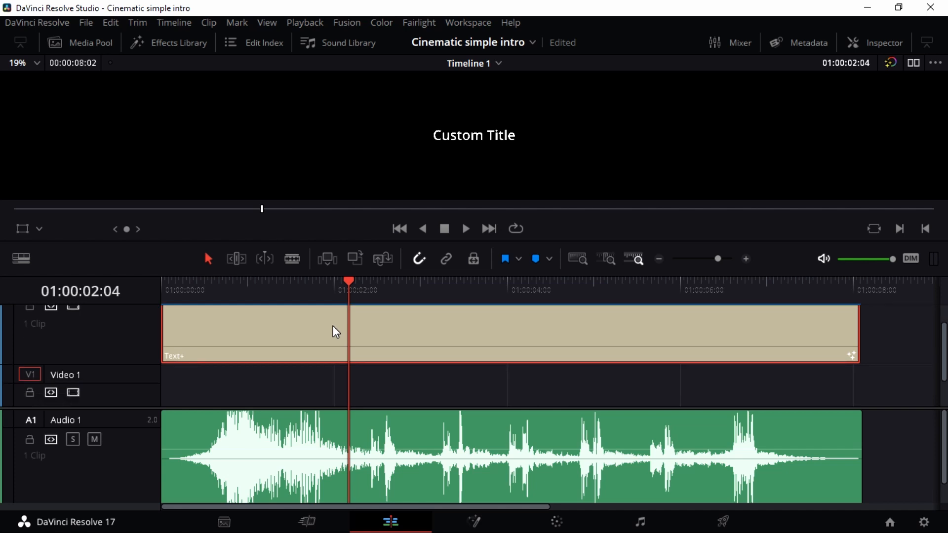
scroll(333, 326, up, 4)
scroll(334, 327, down, 2)
scroll(387, 474, down, 2)
scroll(388, 471, up, 2)
scroll(388, 433, down, 2)
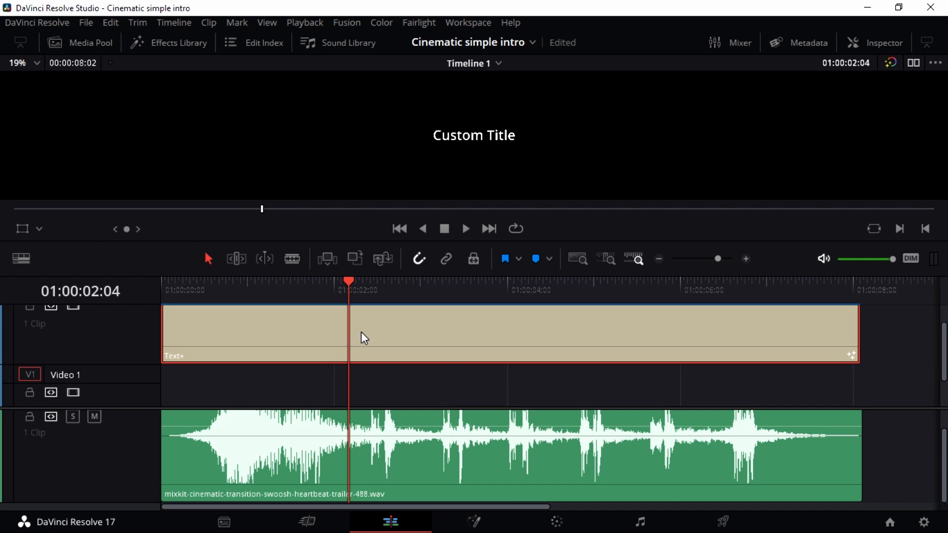
scroll(361, 332, up, 1)
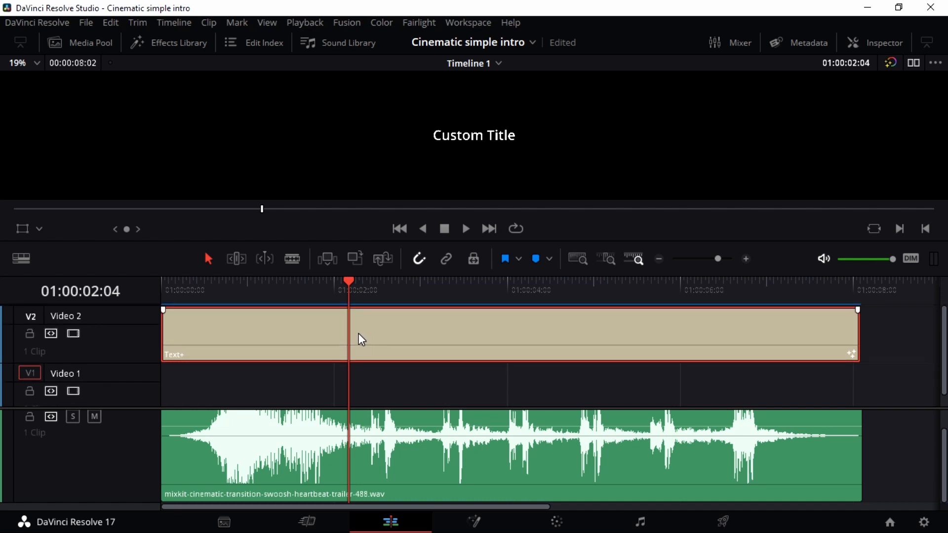
scroll(360, 340, up, 1)
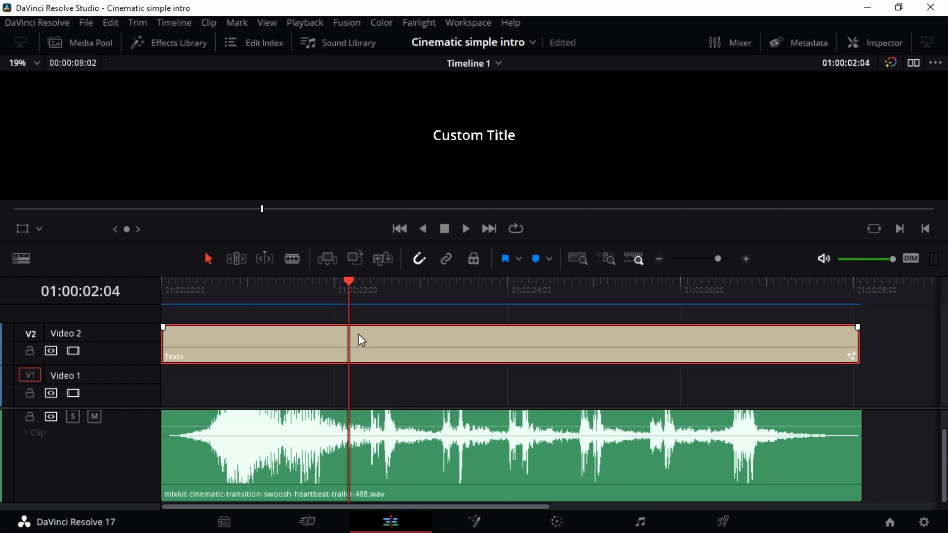
scroll(358, 334, up, 1)
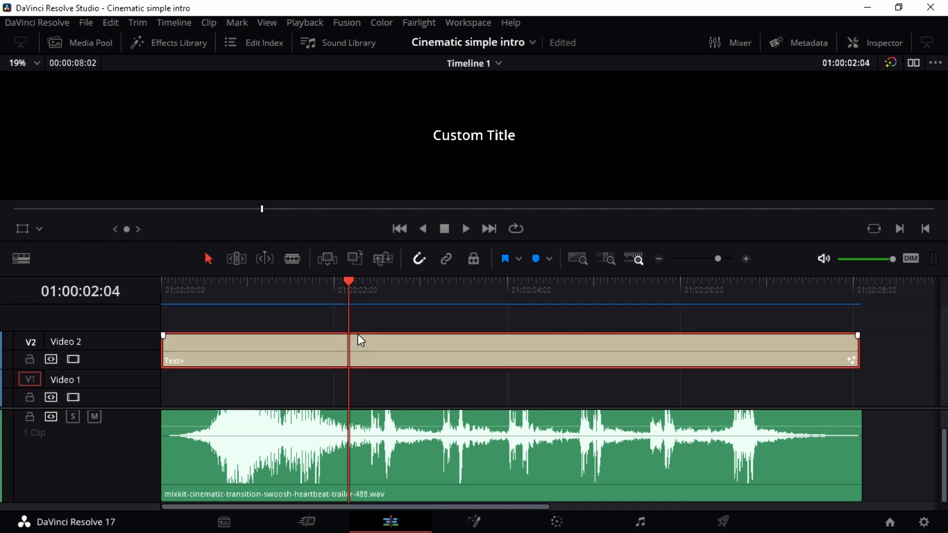
scroll(357, 334, up, 1)
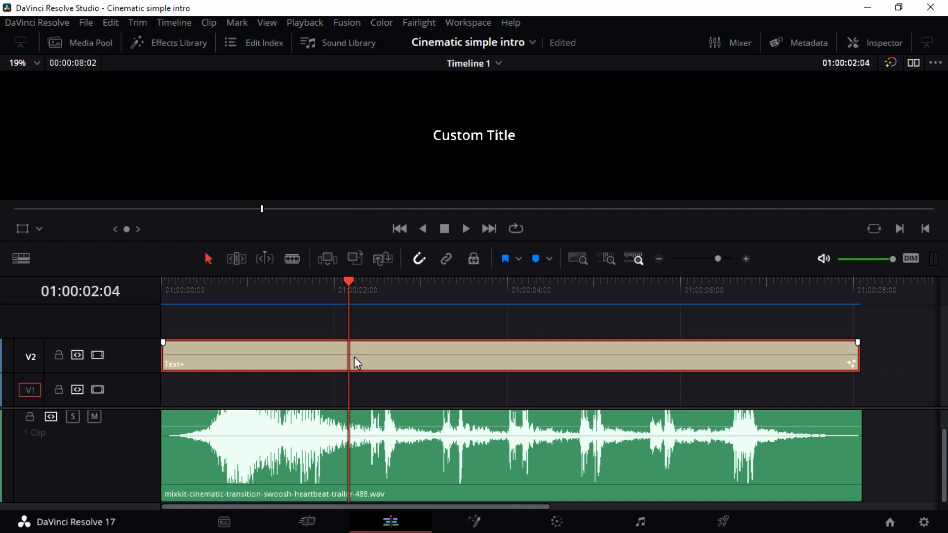
scroll(354, 357, up, 2)
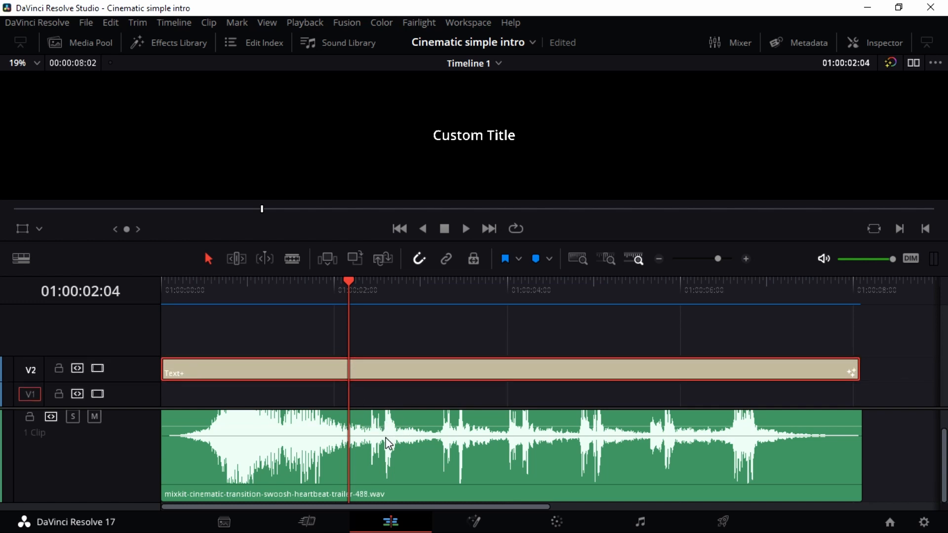
scroll(384, 437, up, 2)
scroll(384, 437, down, 4)
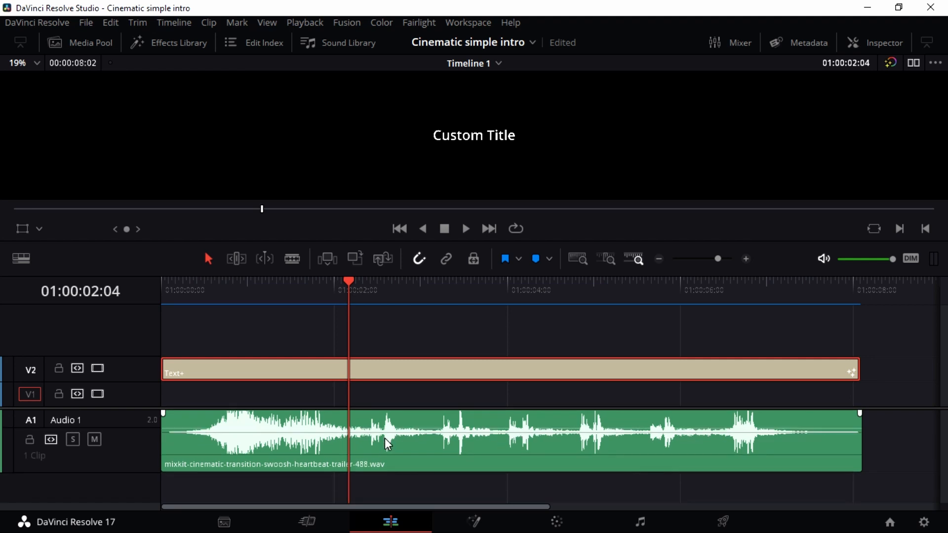
scroll(384, 437, down, 1)
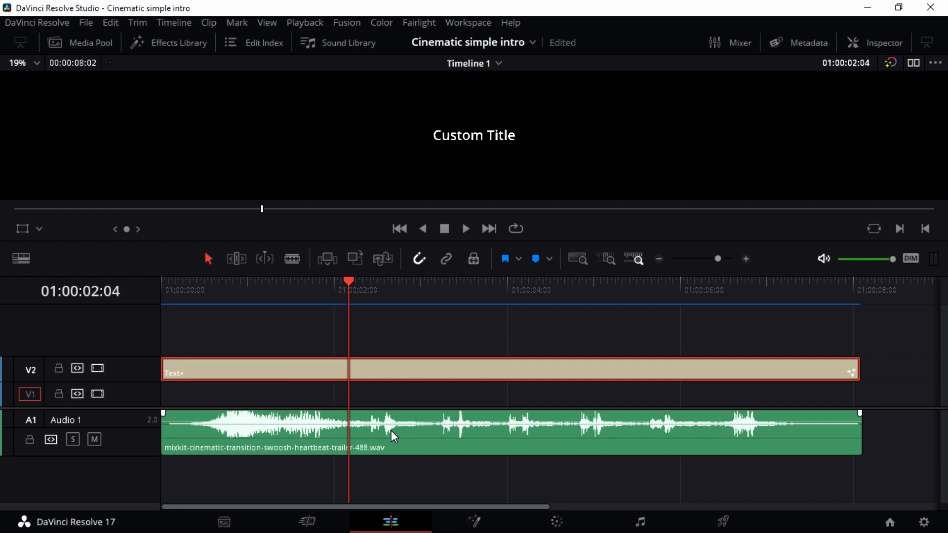
scroll(391, 425, up, 4)
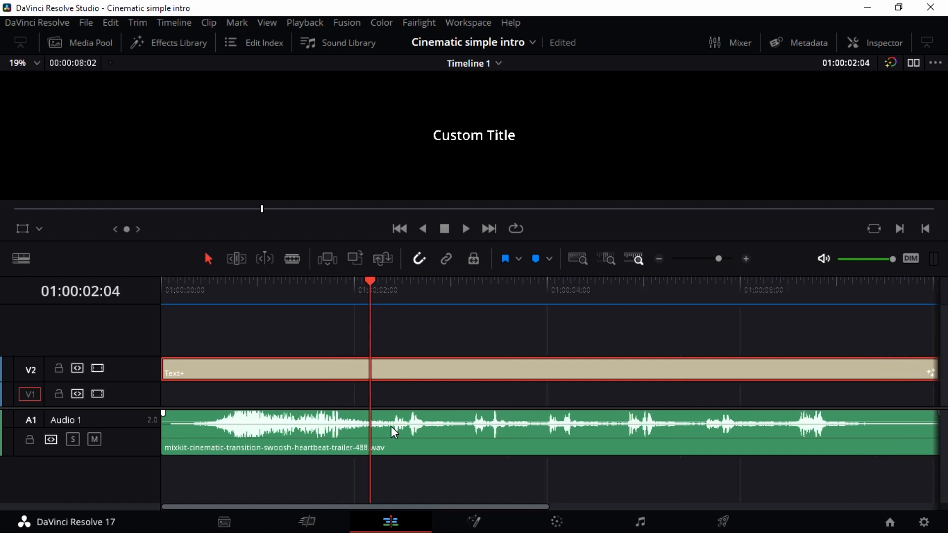
scroll(391, 426, up, 2)
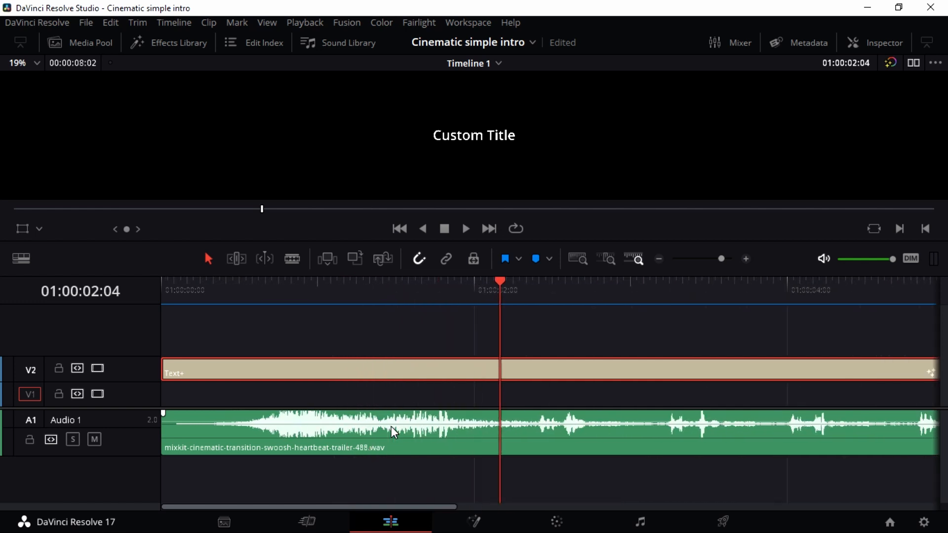
scroll(391, 426, up, 2)
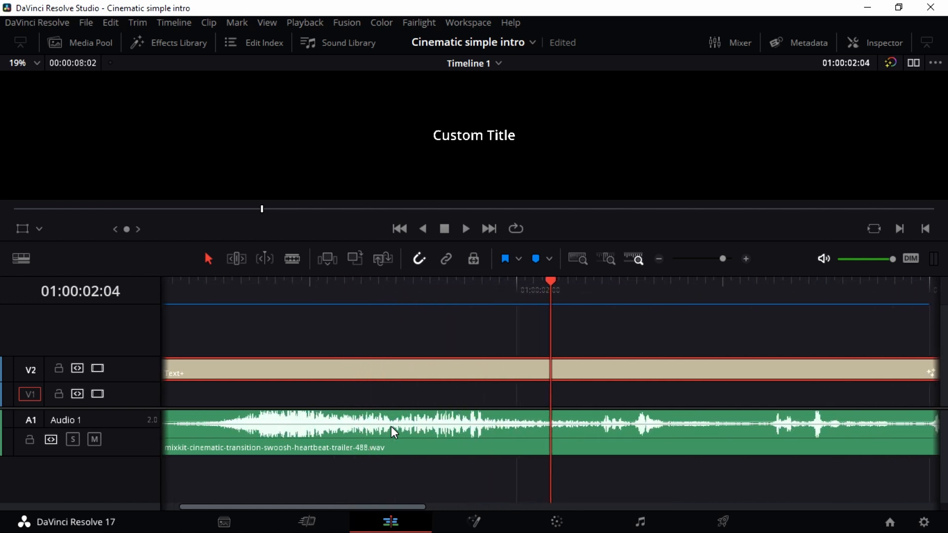
scroll(391, 426, up, 3)
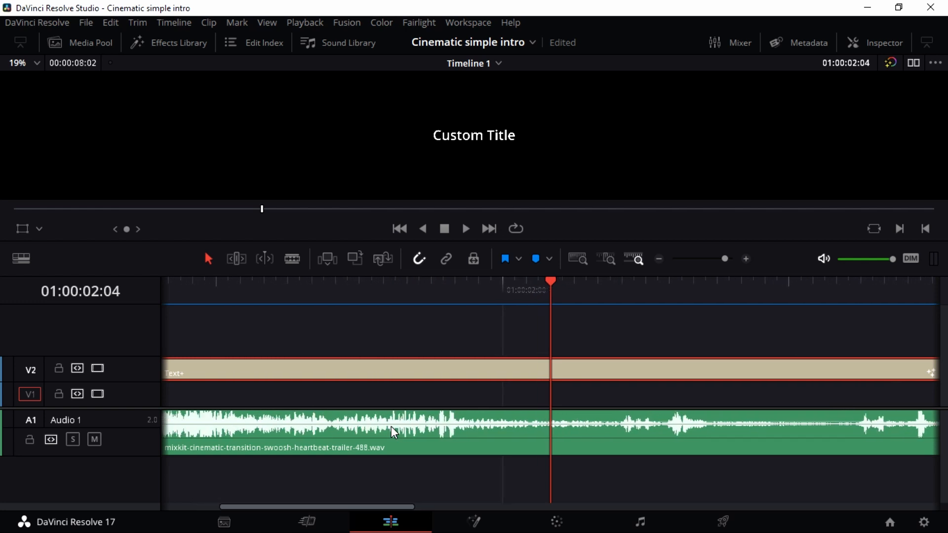
scroll(391, 425, up, 3)
scroll(392, 422, up, 4)
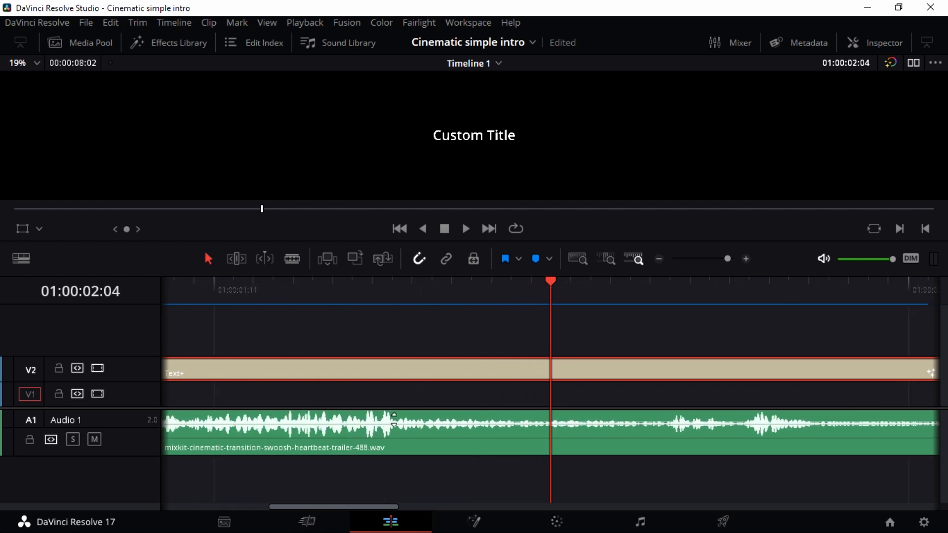
scroll(394, 420, up, 4)
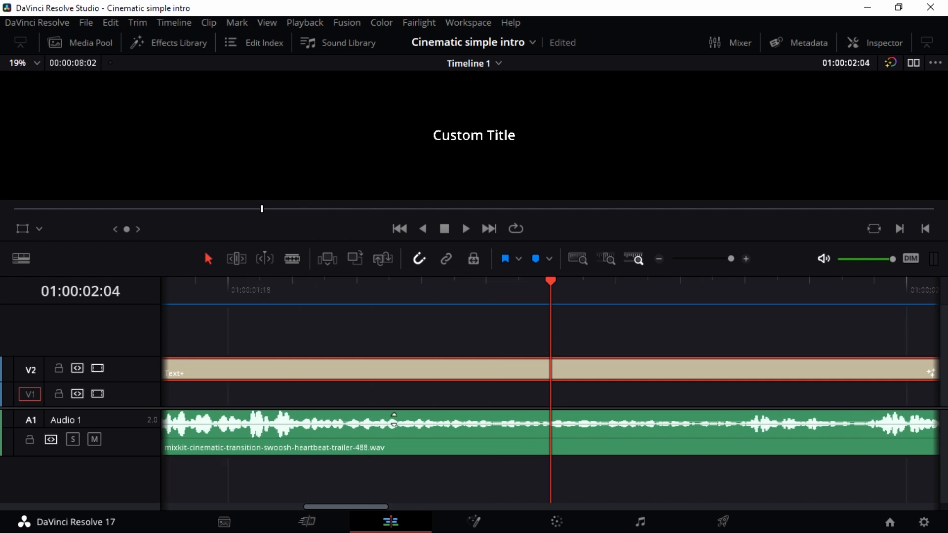
scroll(393, 419, up, 2)
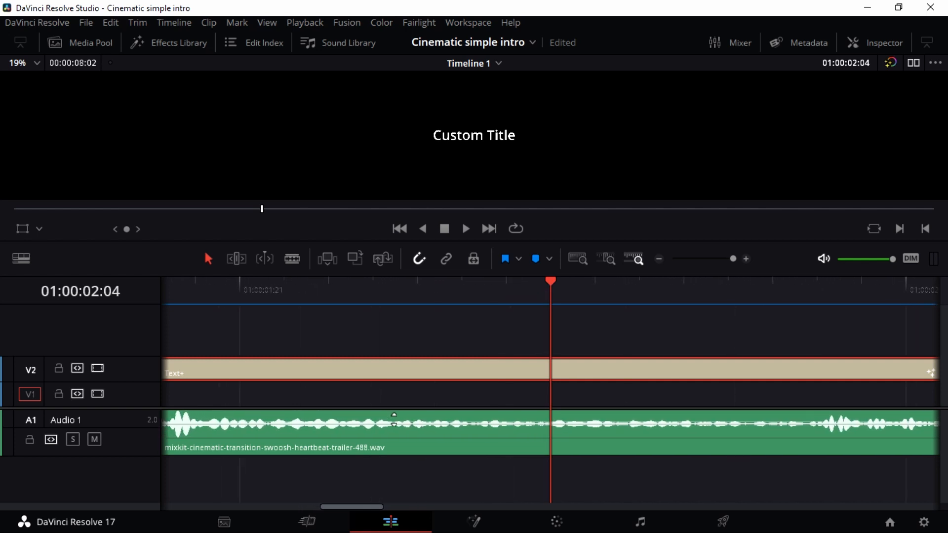
scroll(439, 412, up, 4)
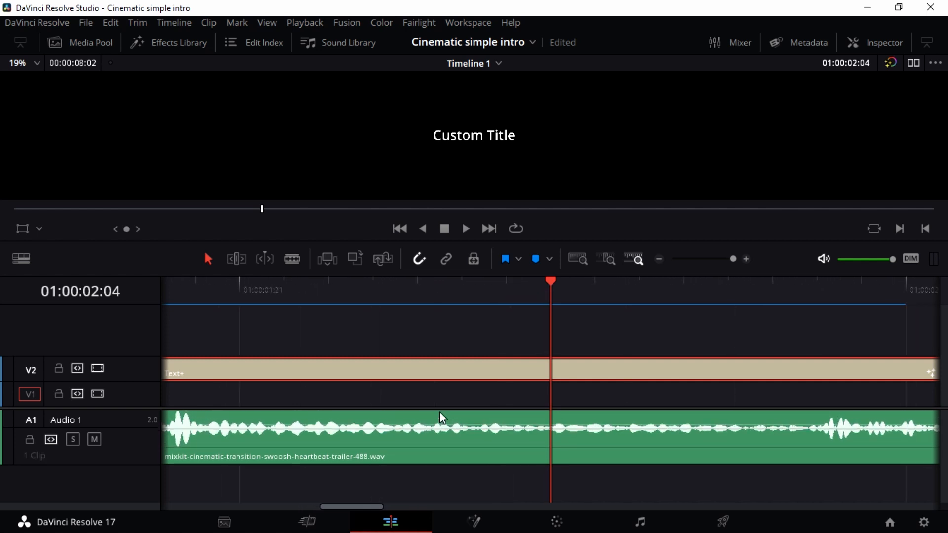
scroll(440, 412, up, 4)
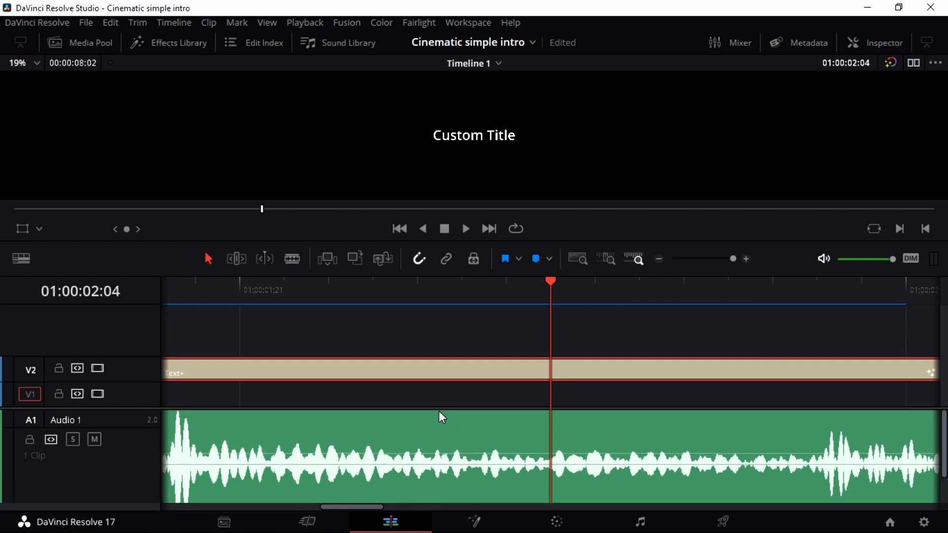
scroll(475, 434, up, 3)
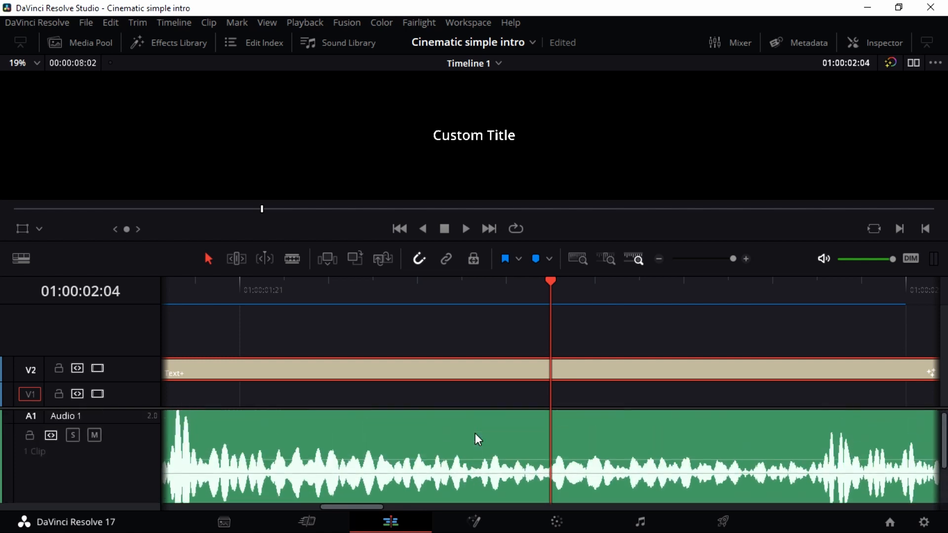
scroll(479, 432, down, 2)
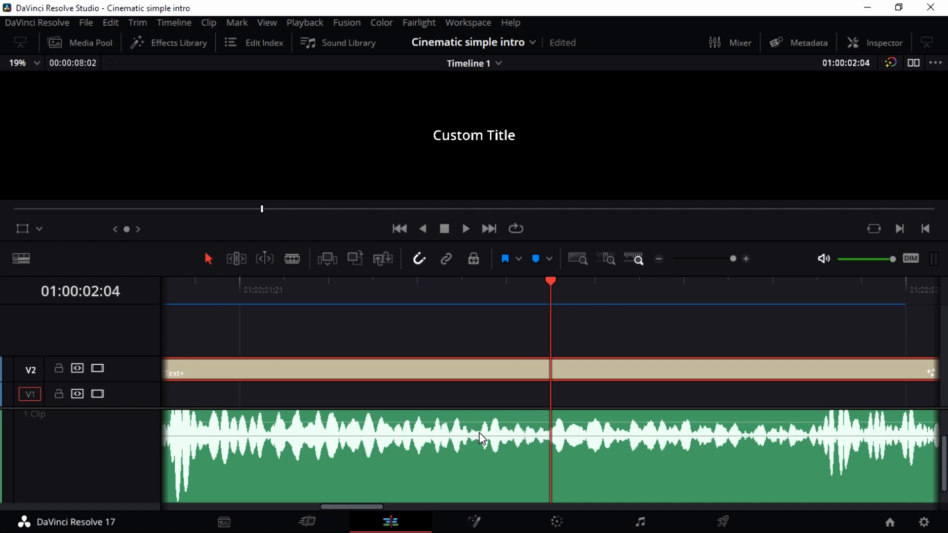
key(shift+z)
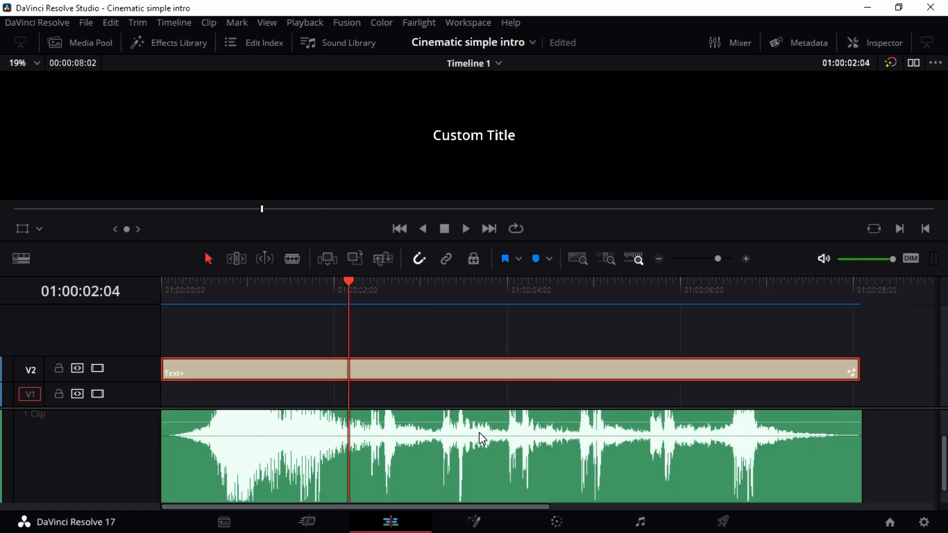
scroll(476, 432, down, 1)
scroll(476, 432, up, 2)
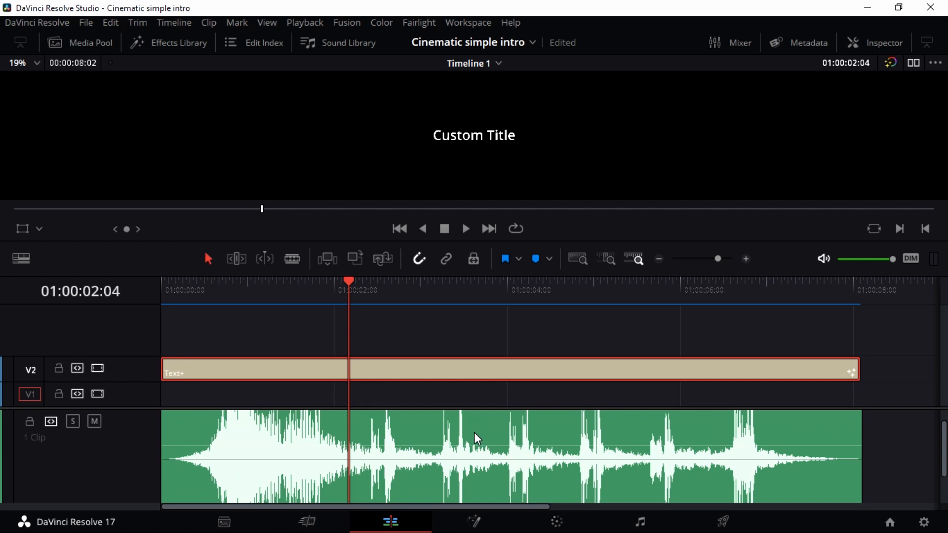
scroll(461, 436, up, 2)
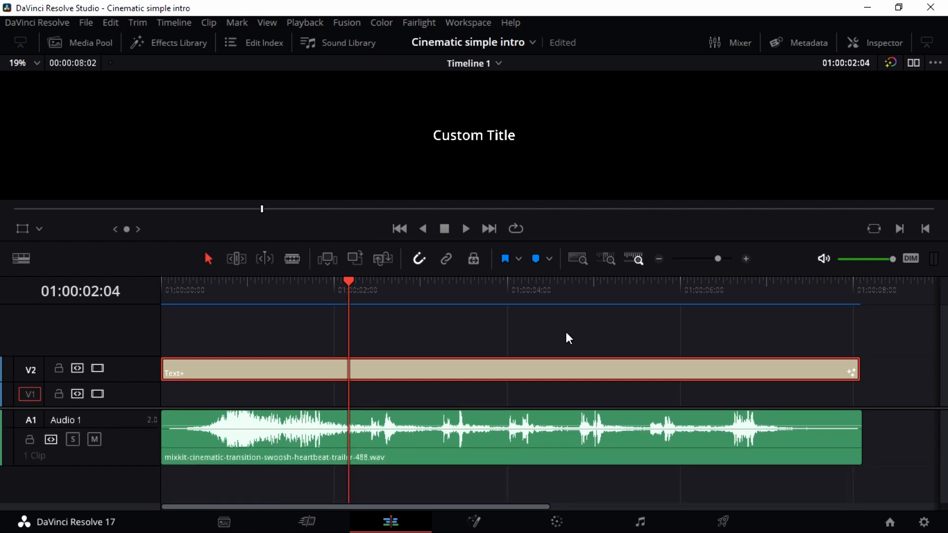
mouse_move(714, 260)
mouse_down()
mouse_move(705, 262)
mouse_move(722, 260)
mouse_move(700, 262)
mouse_move(720, 272)
mouse_up()
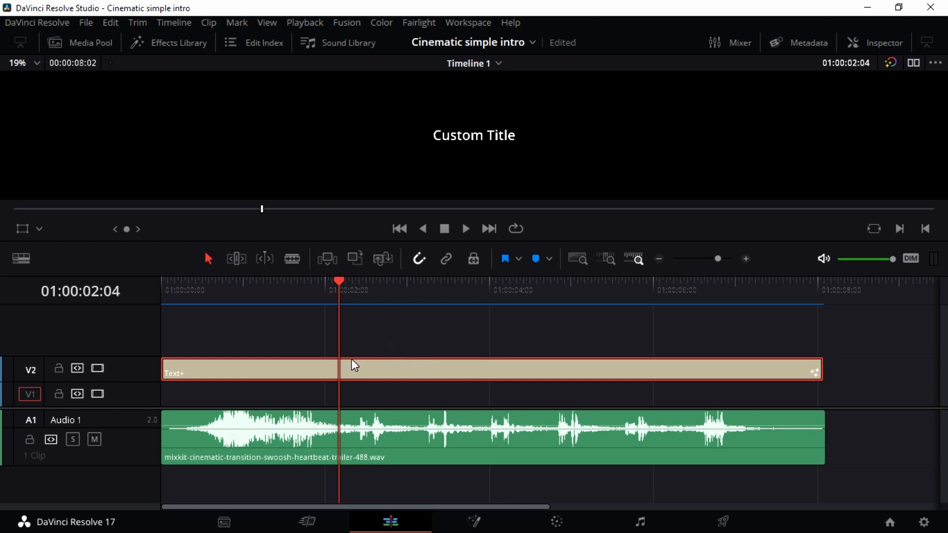
drag(338, 284, 142, 271)
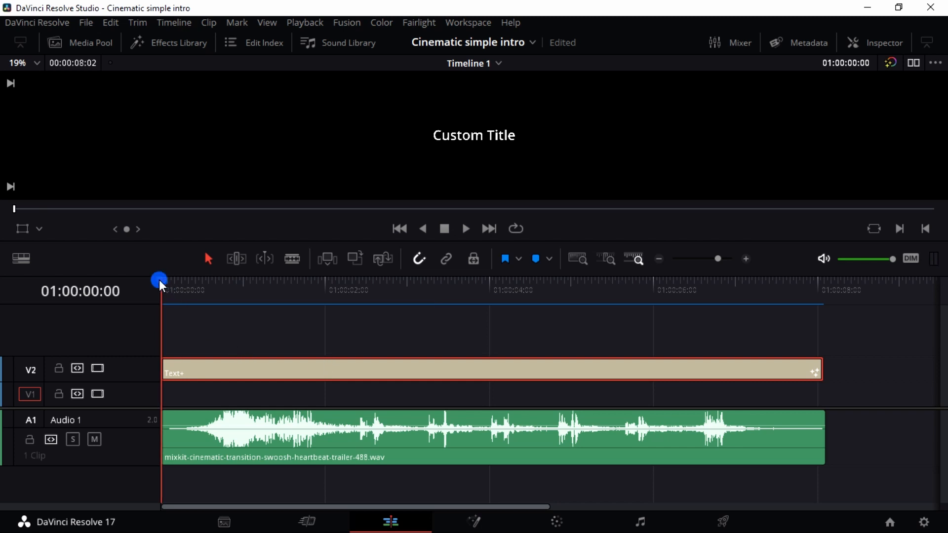
drag(162, 285, 209, 304)
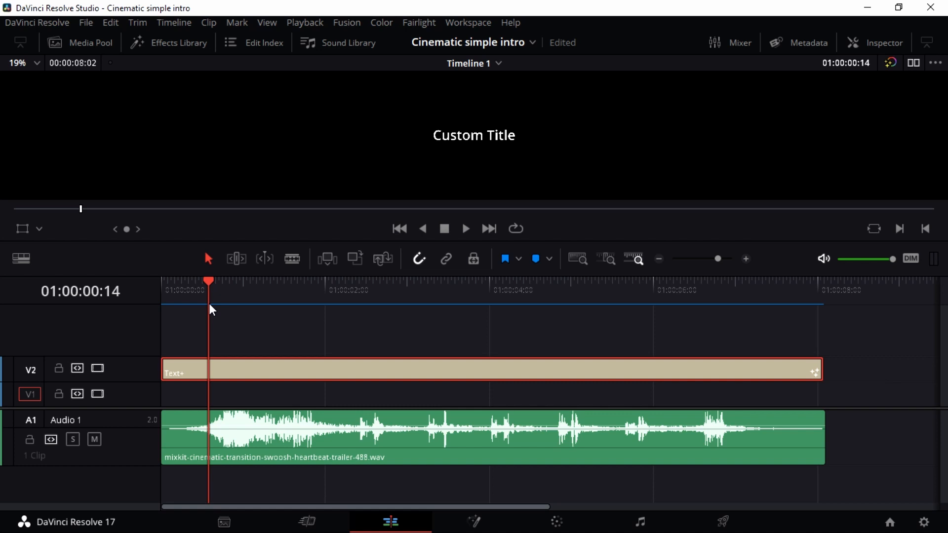
Play and scrub through the intro, then bring up the Text+ title's Inspector settings.
click(466, 229)
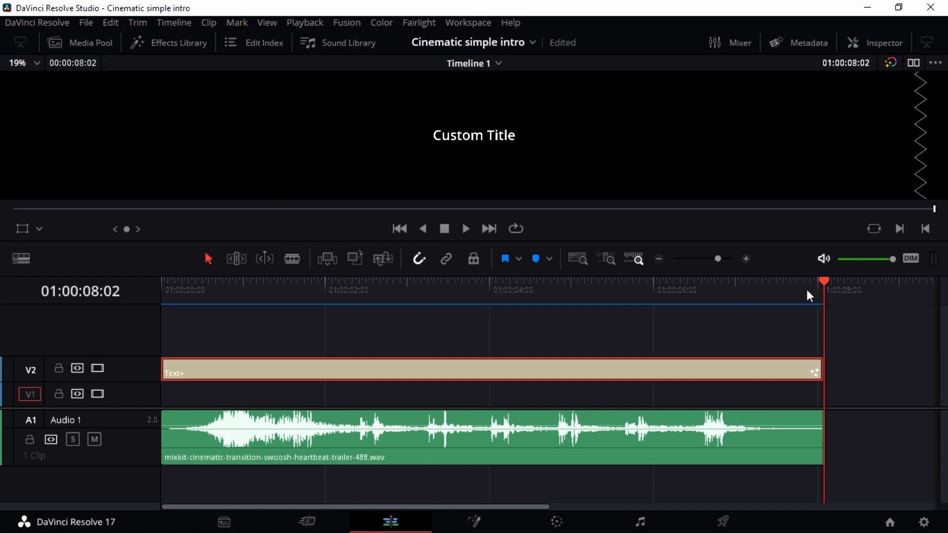
drag(823, 281, 164, 377)
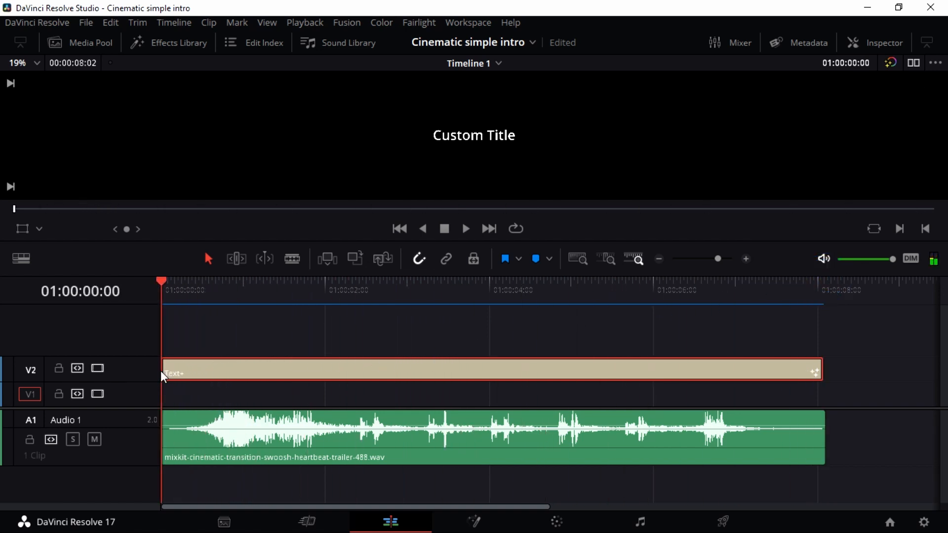
click(466, 229)
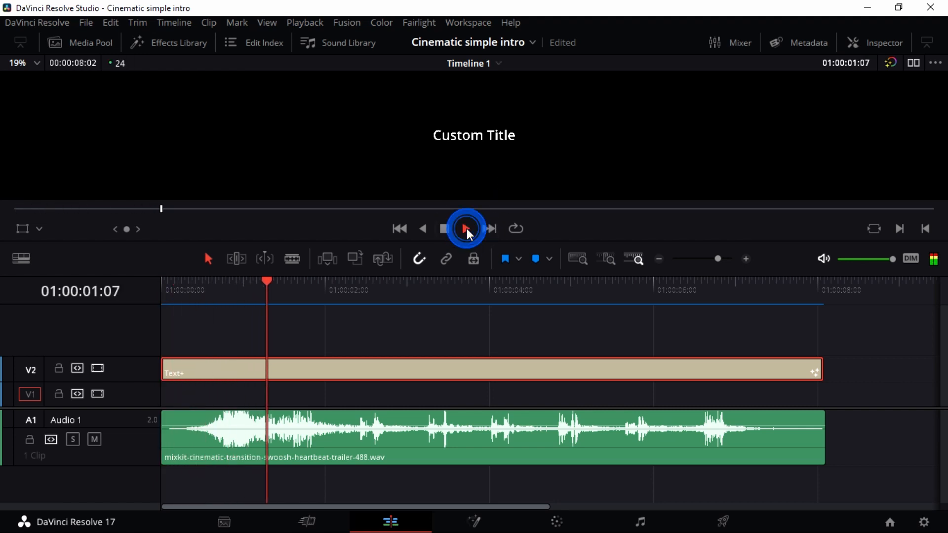
click(444, 229)
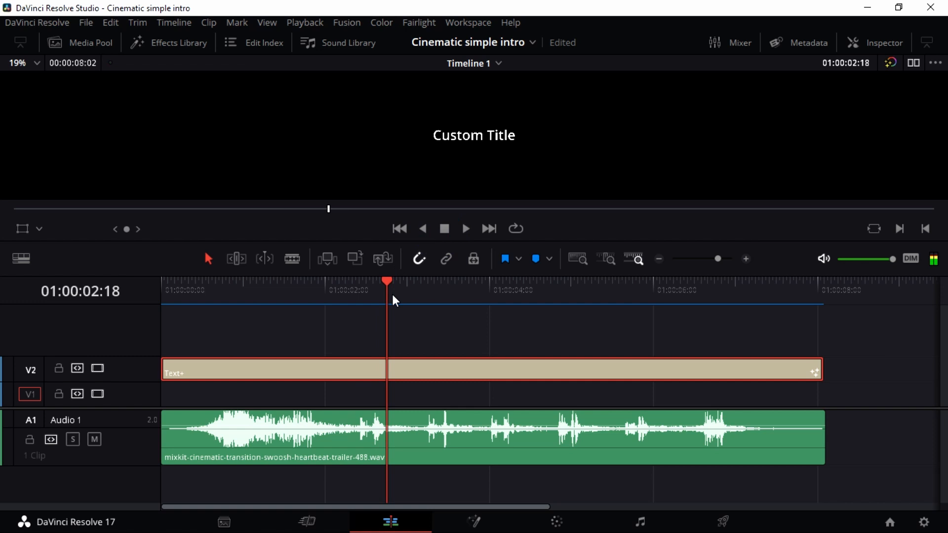
drag(387, 288, 160, 302)
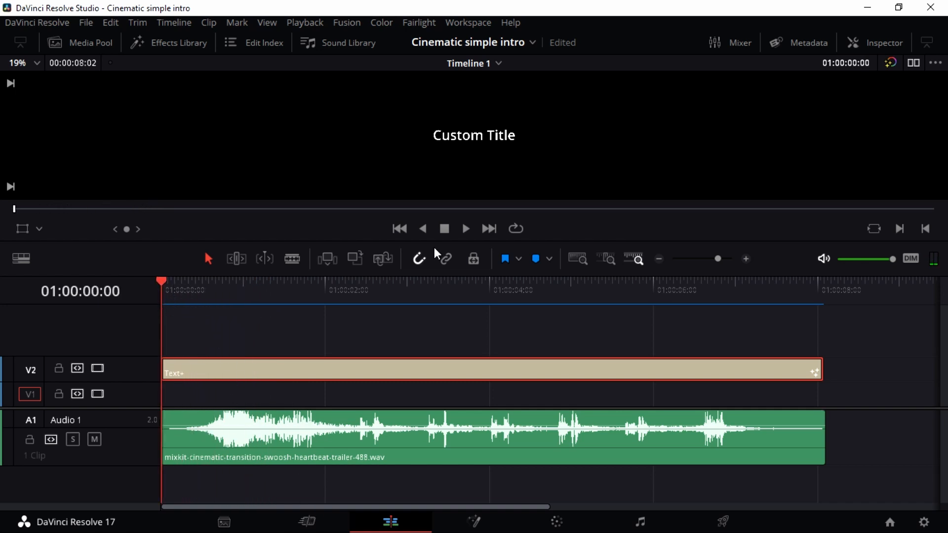
click(466, 228)
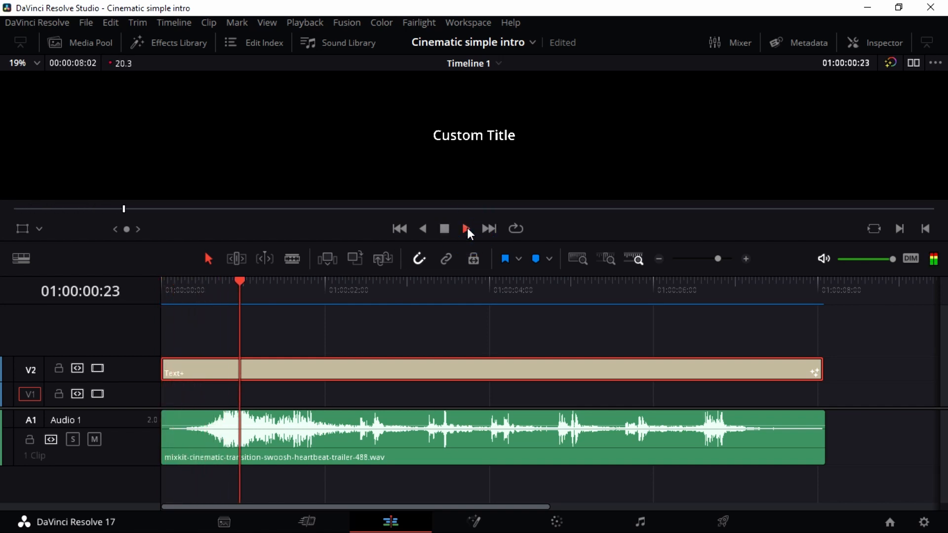
click(280, 288)
drag(280, 287, 253, 294)
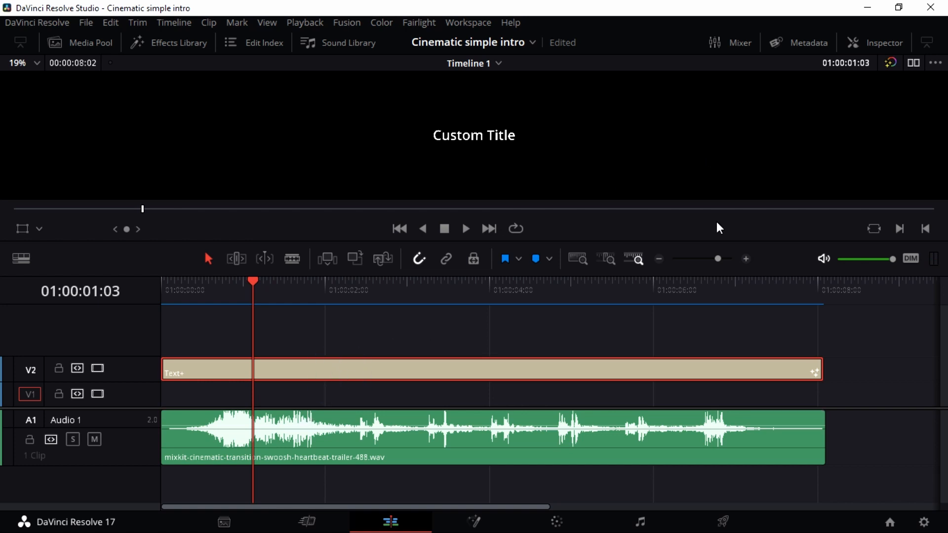
click(869, 44)
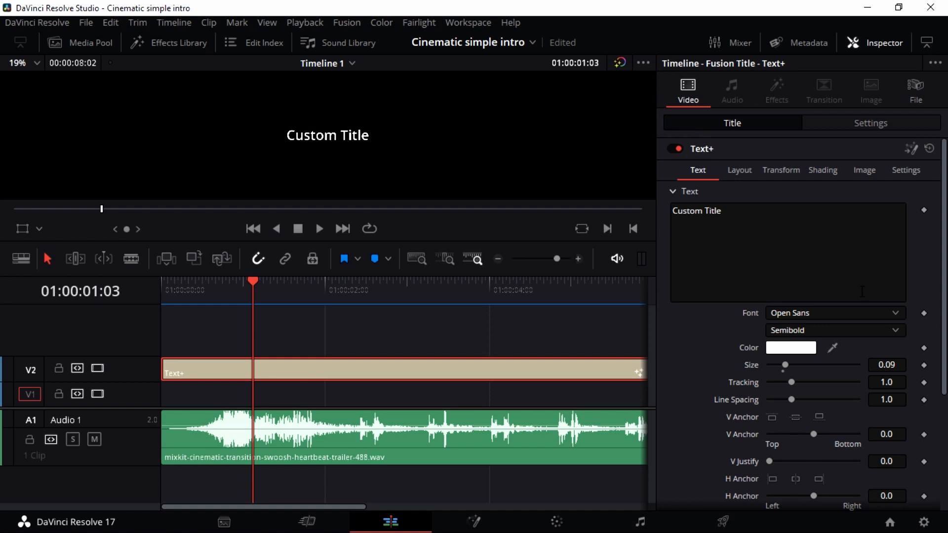
Replace the default 'Custom Title' text with the intro's name title in capitals.
drag(733, 216, 663, 215)
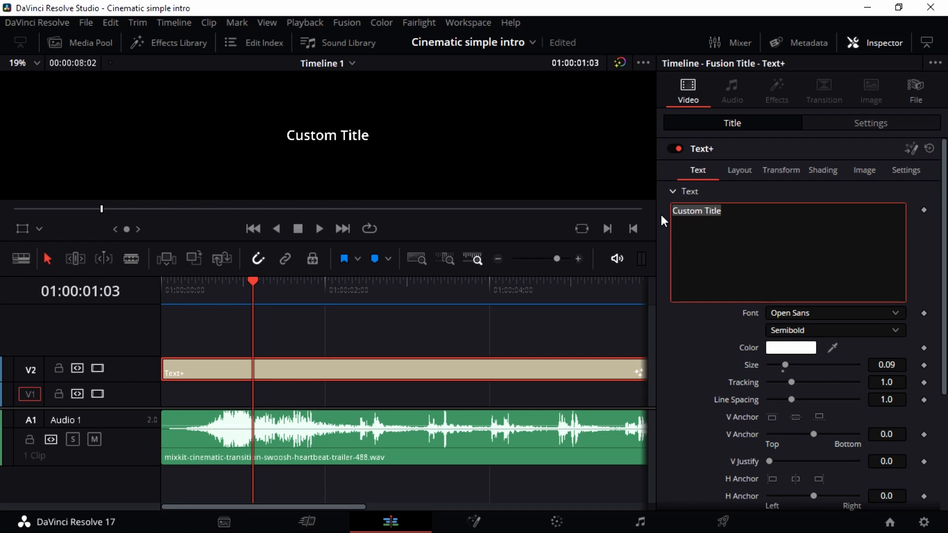
text(ABBEY DAWYNE)
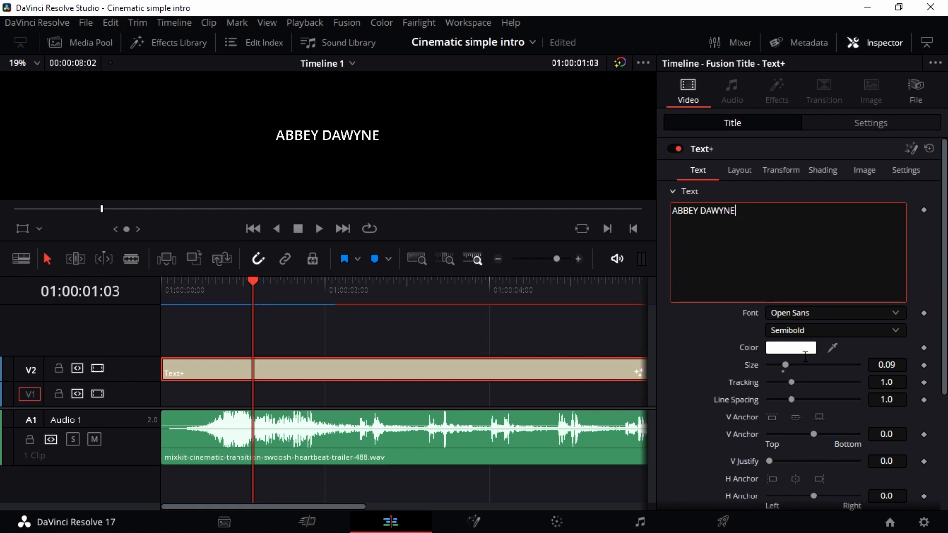
scroll(828, 314, down, 3)
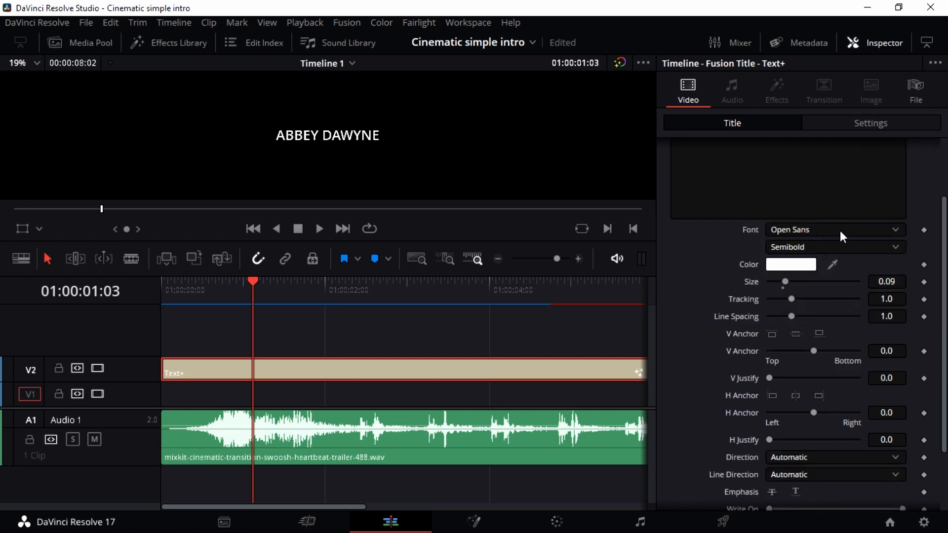
click(820, 230)
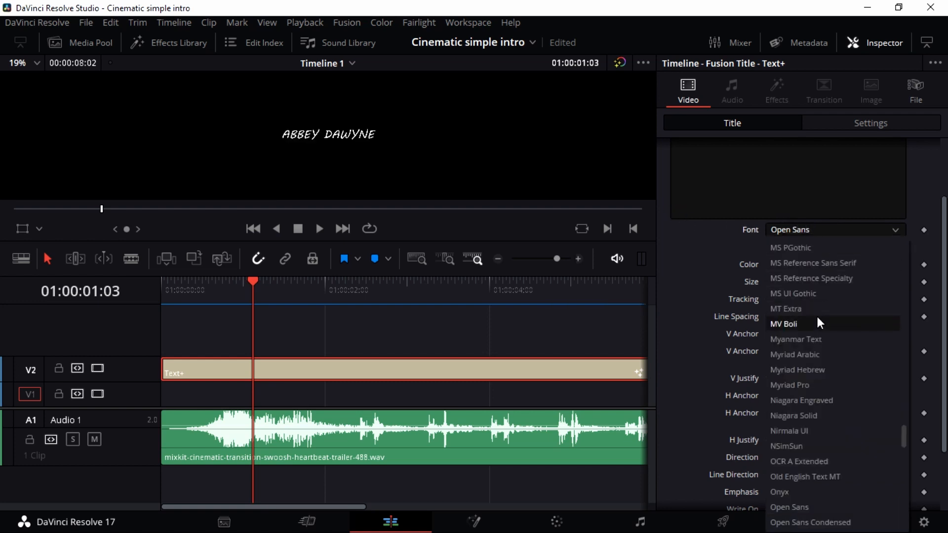
scroll(819, 336, down, 3)
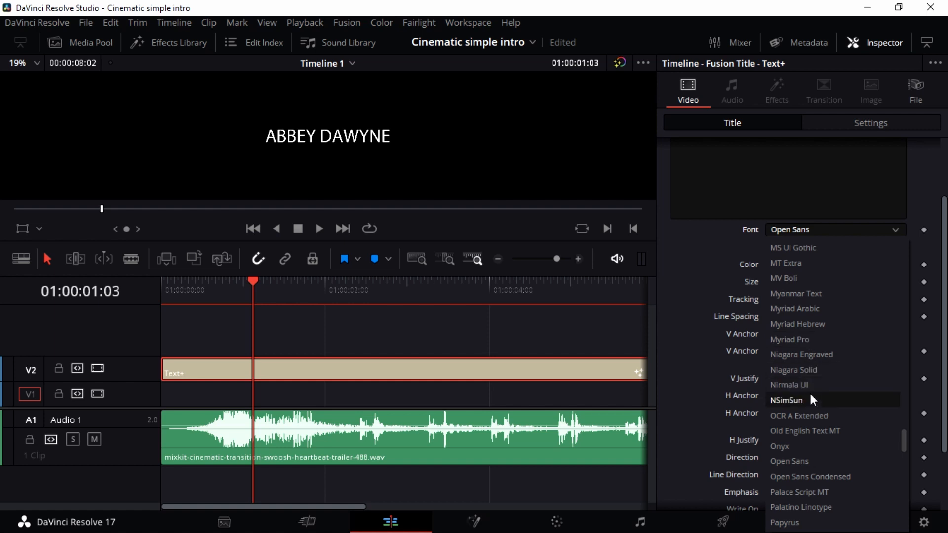
scroll(814, 422, down, 2)
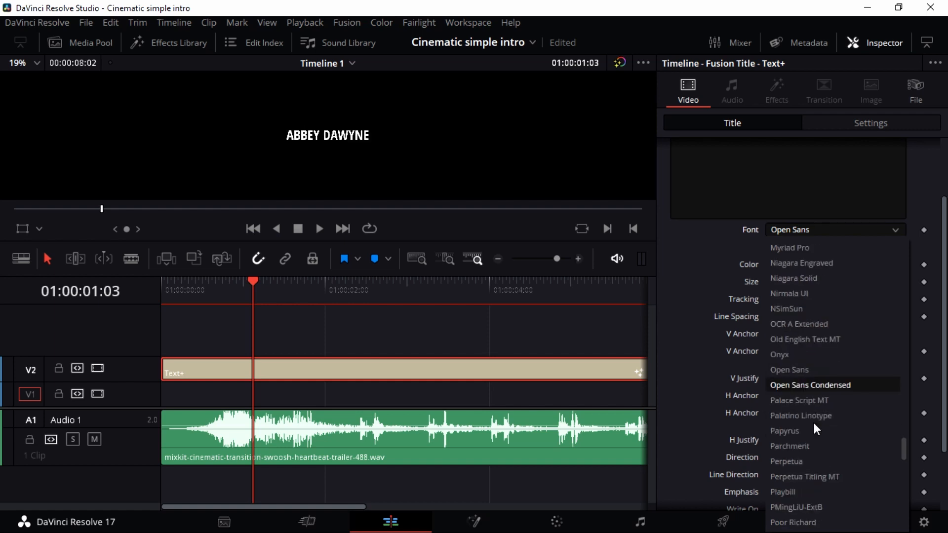
scroll(813, 407, down, 1)
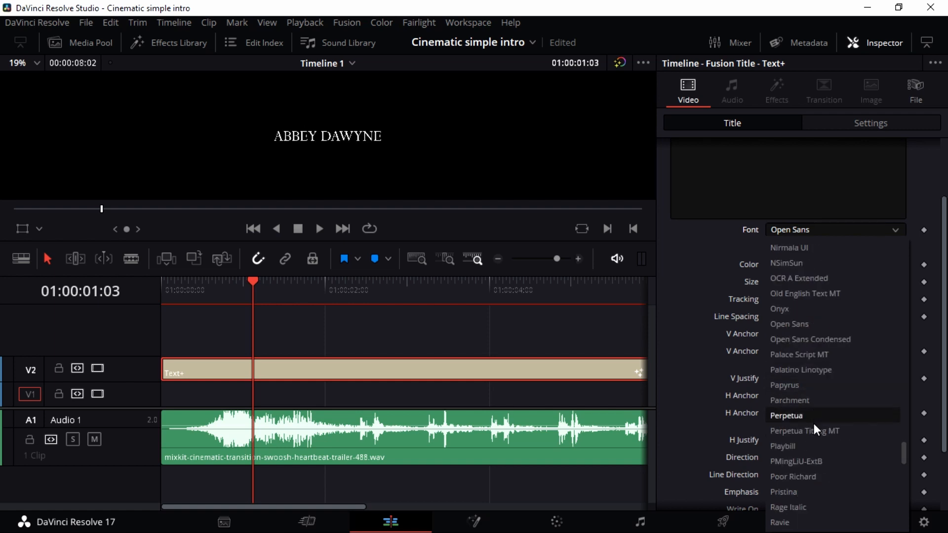
scroll(830, 266, up, 7)
click(712, 263)
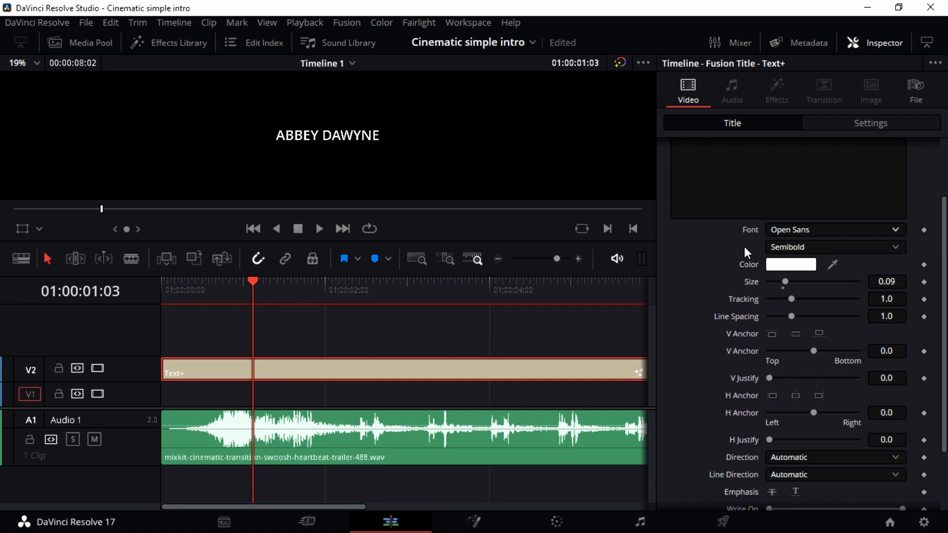
Switch the title's font weight from Semibold to Open Sans Extrabold.
click(819, 247)
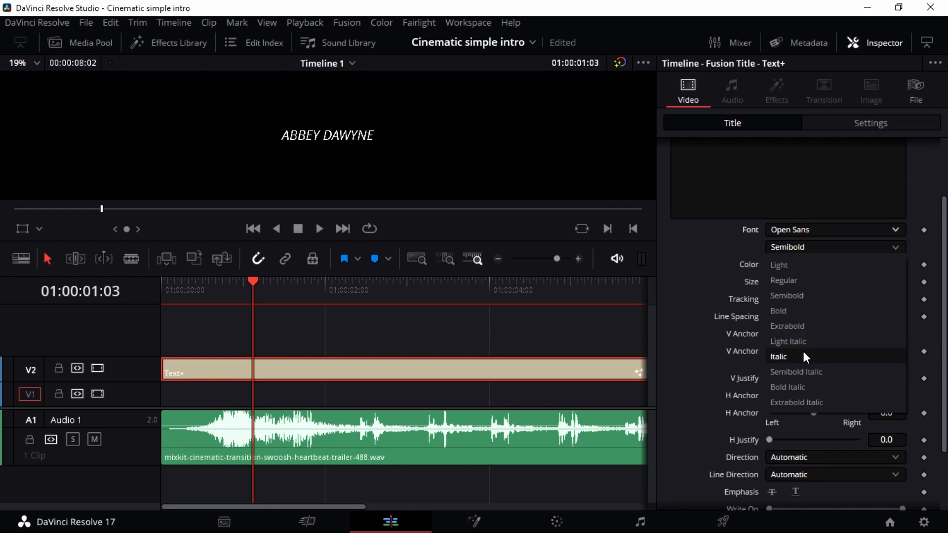
click(813, 326)
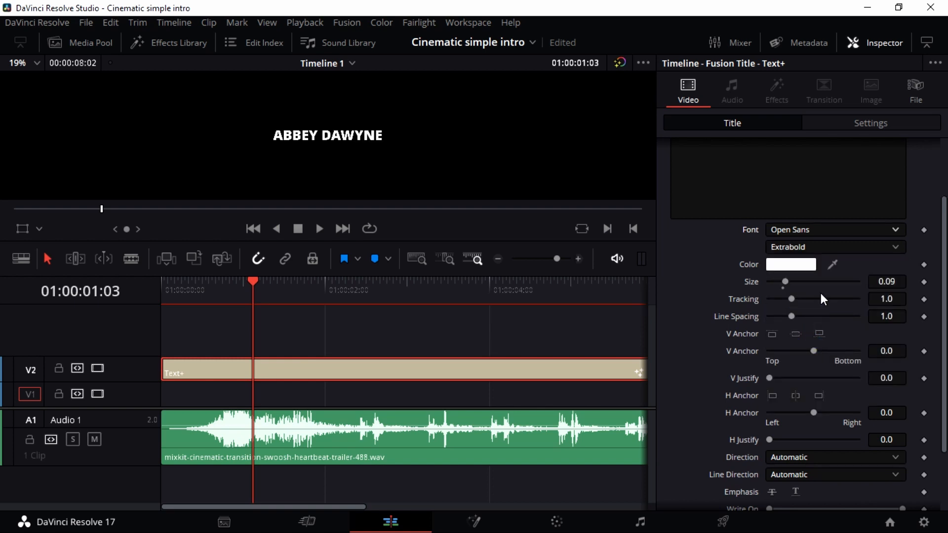
click(835, 247)
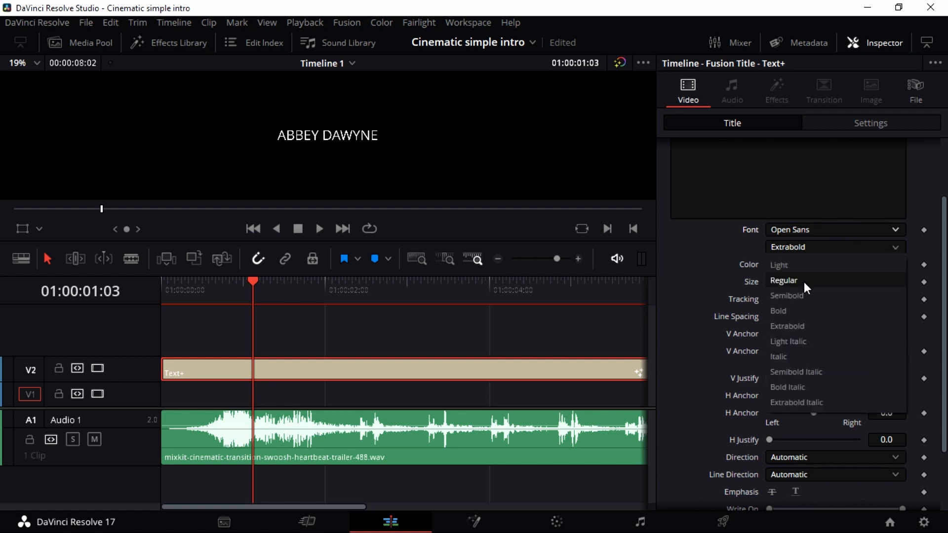
click(806, 246)
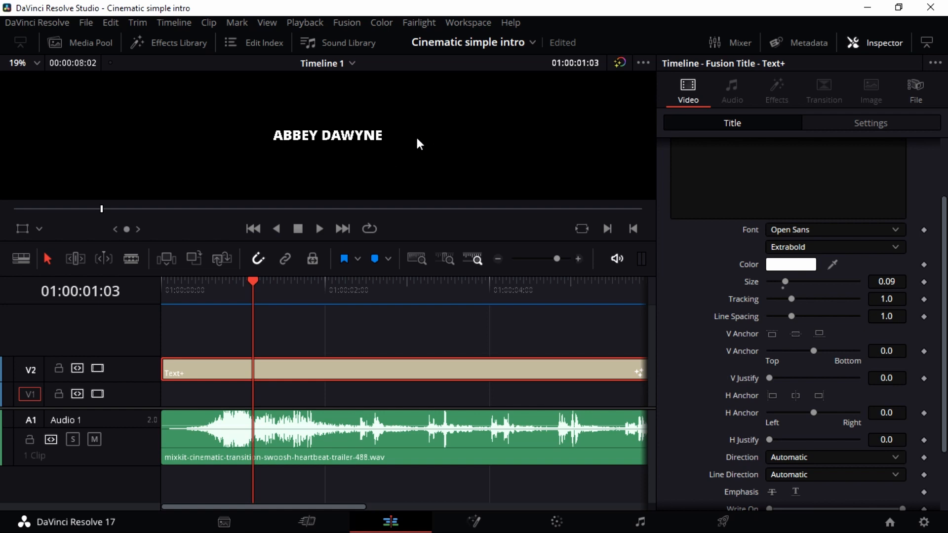
scroll(422, 151, up, 1)
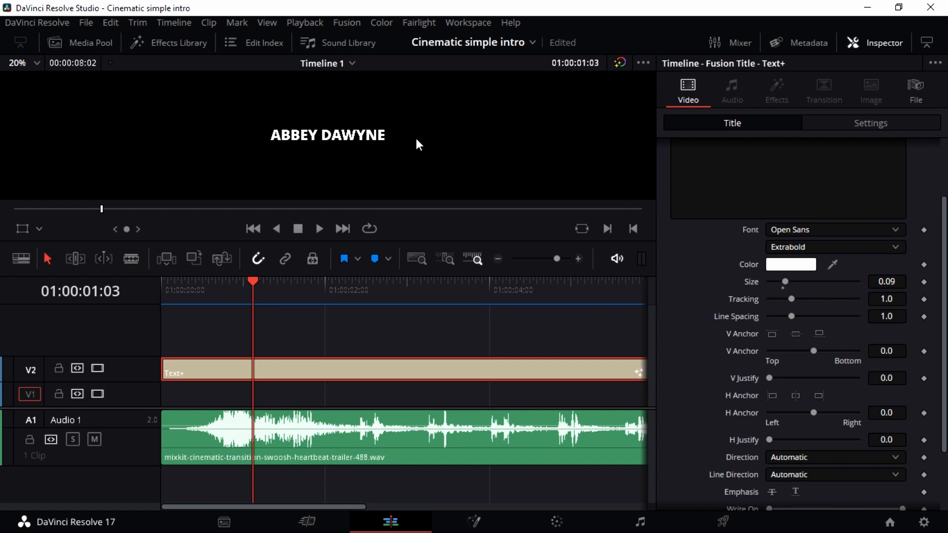
scroll(416, 141, up, 1)
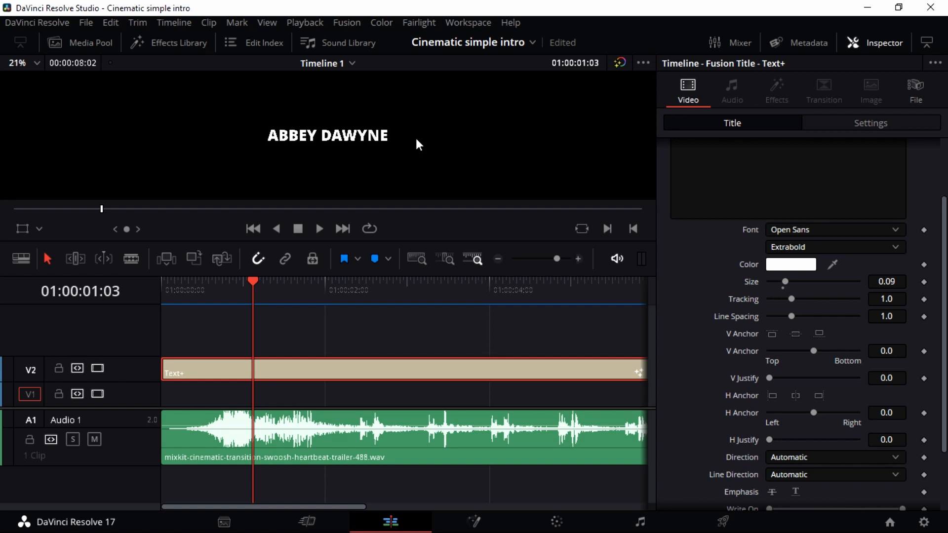
scroll(415, 143, up, 1)
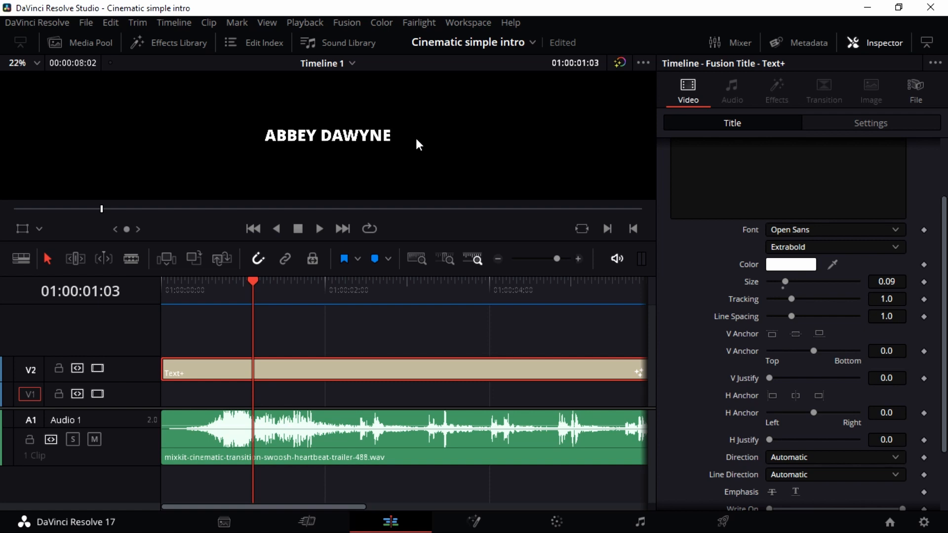
scroll(416, 139, up, 9)
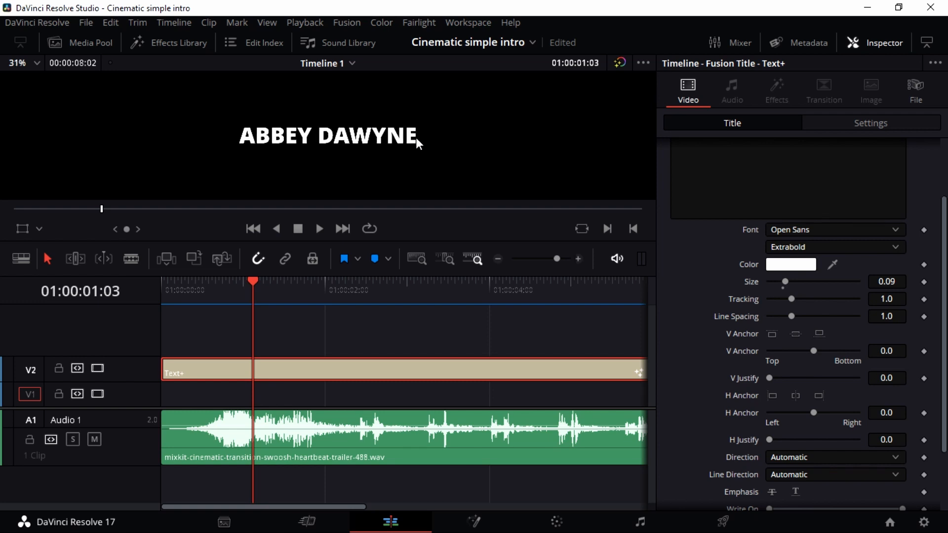
scroll(418, 143, down, 6)
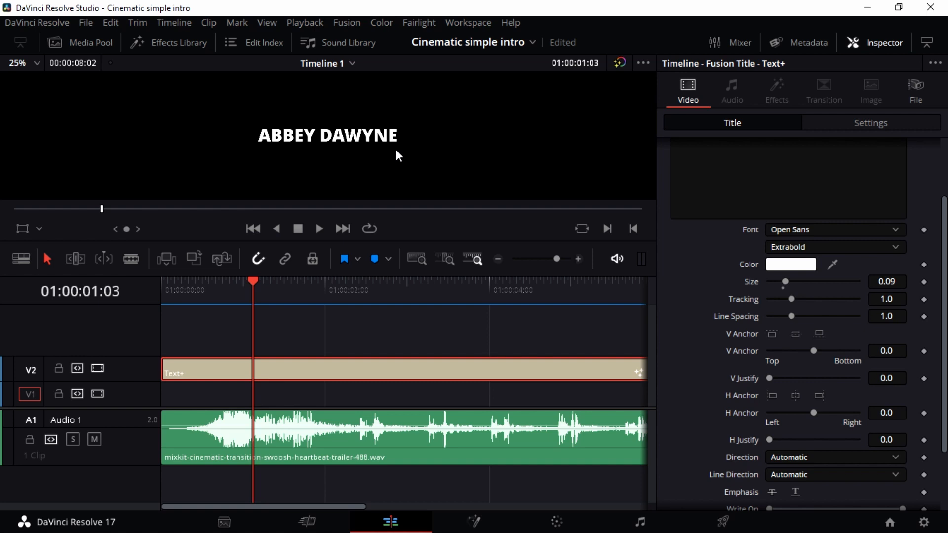
scroll(361, 156, down, 3)
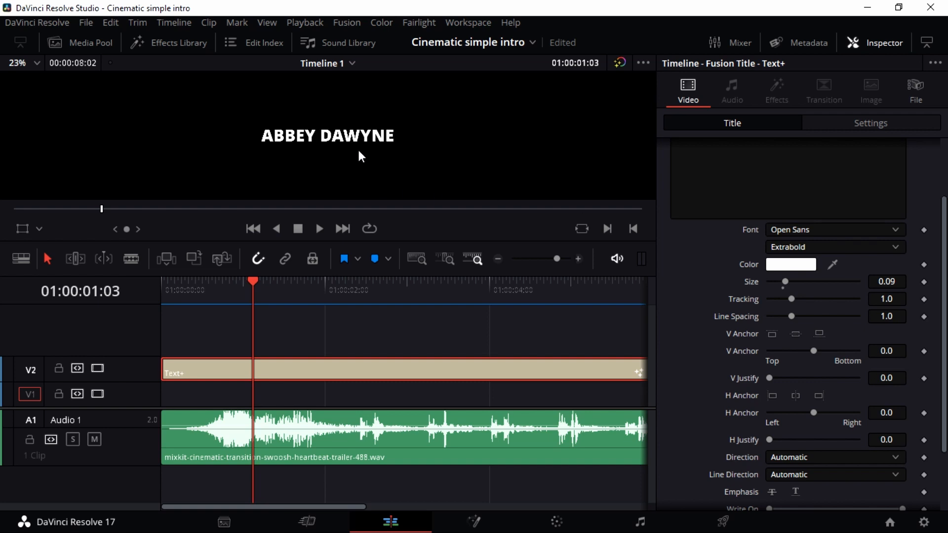
scroll(361, 156, down, 1)
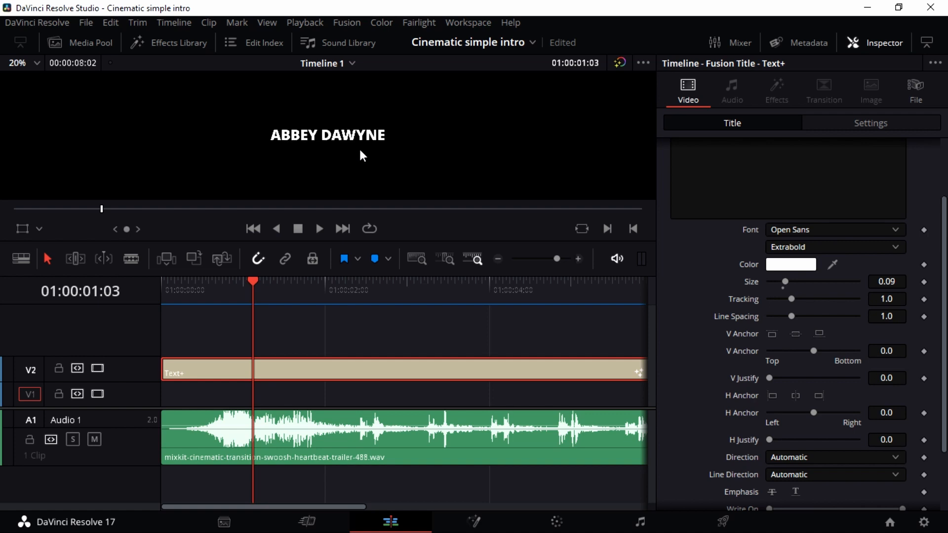
scroll(363, 155, down, 1)
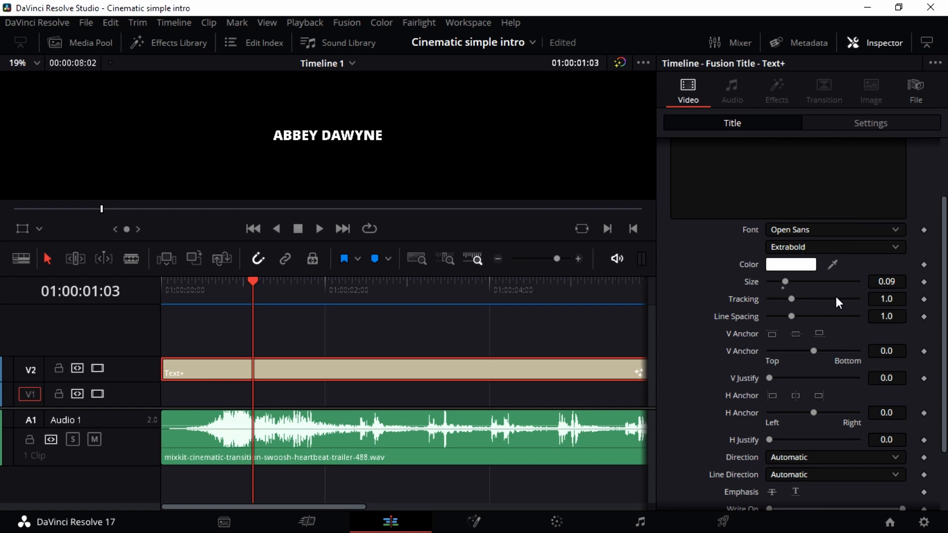
scroll(801, 317, down, 3)
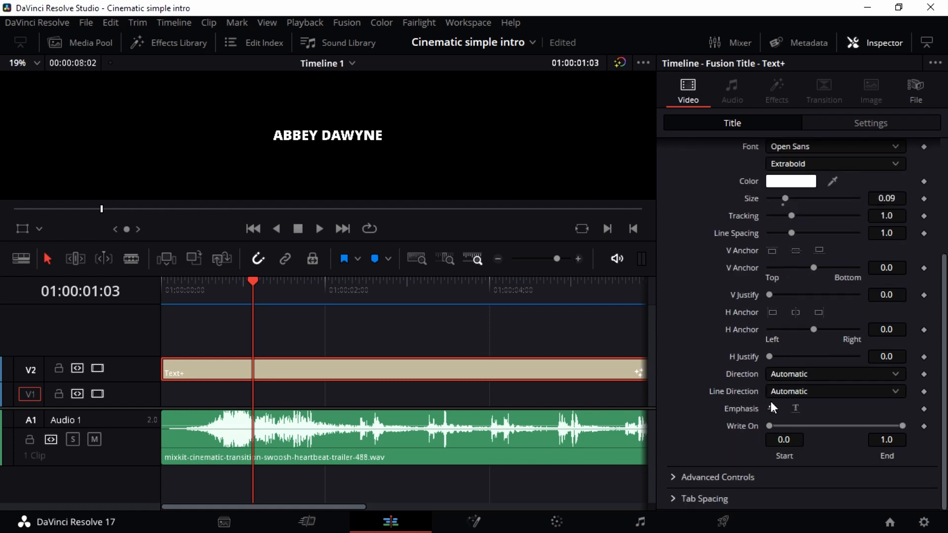
scroll(773, 408, up, 6)
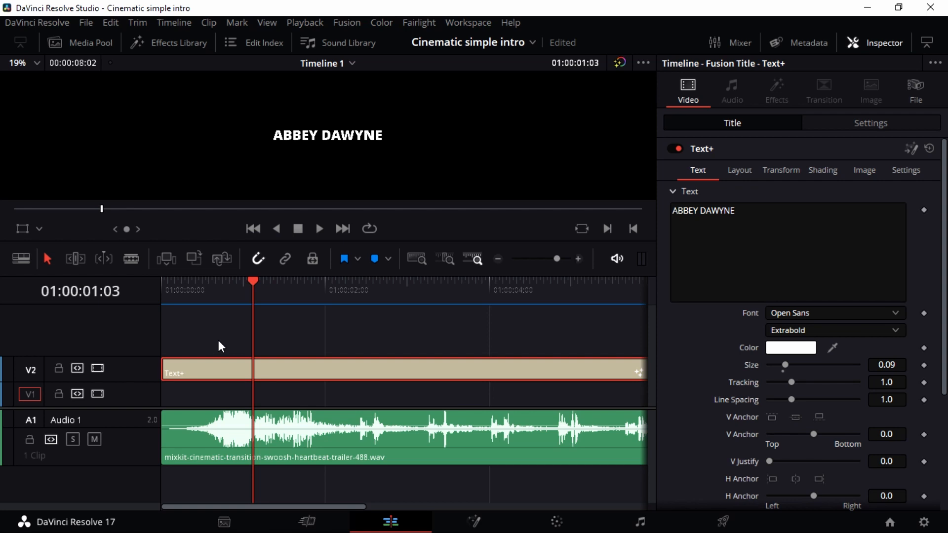
Add Transform and Opacity keyframes to the title at 01:00:01:03.
click(843, 124)
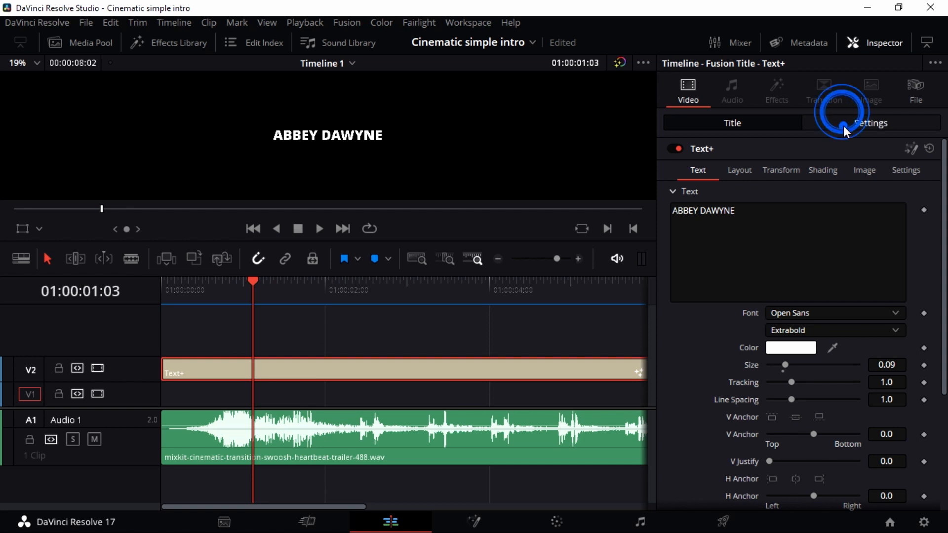
click(907, 148)
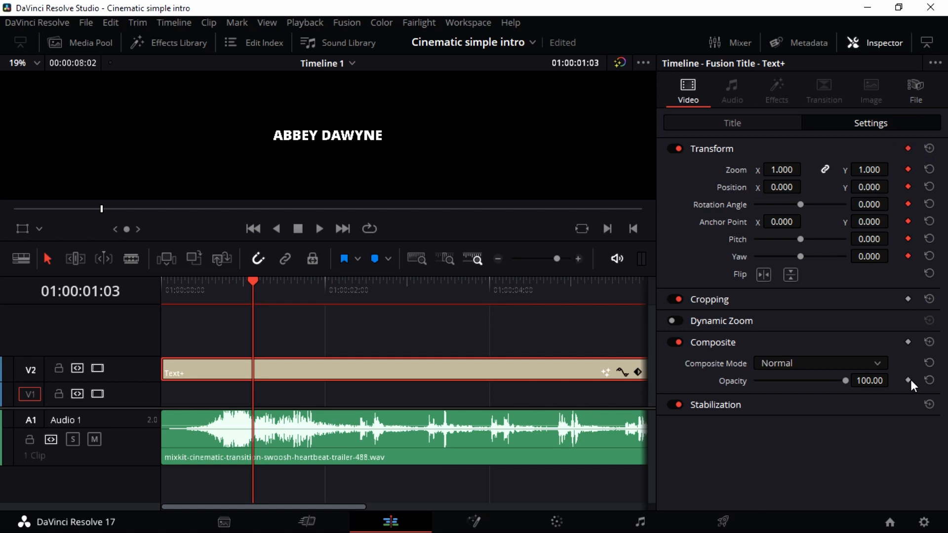
click(908, 149)
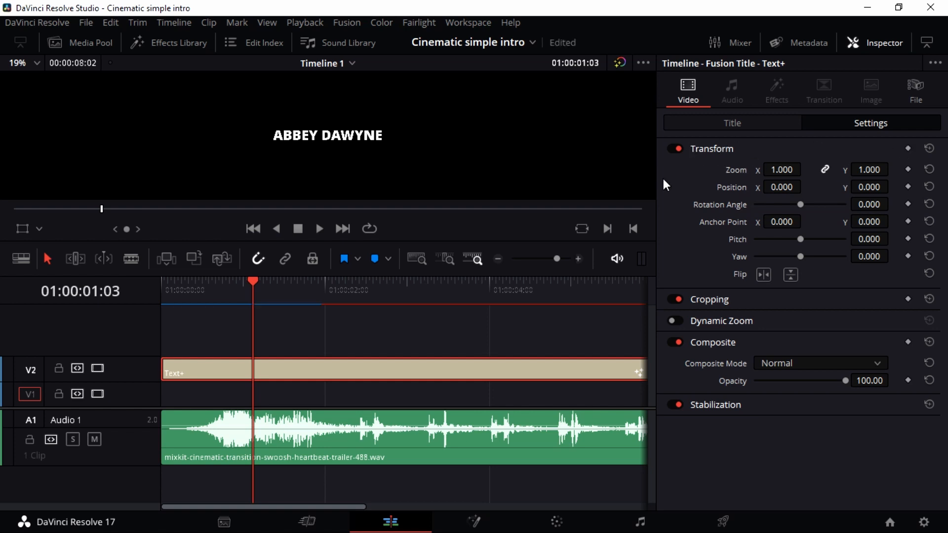
click(908, 147)
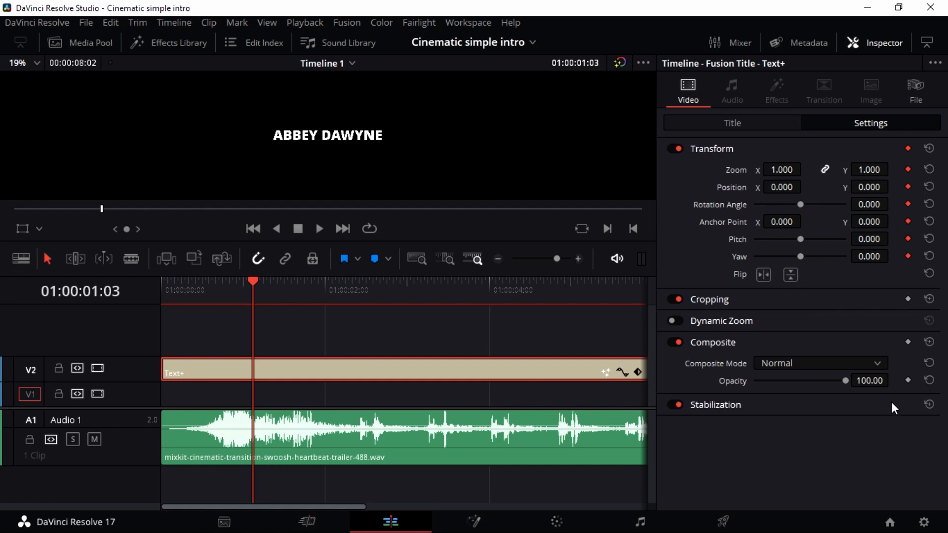
click(908, 380)
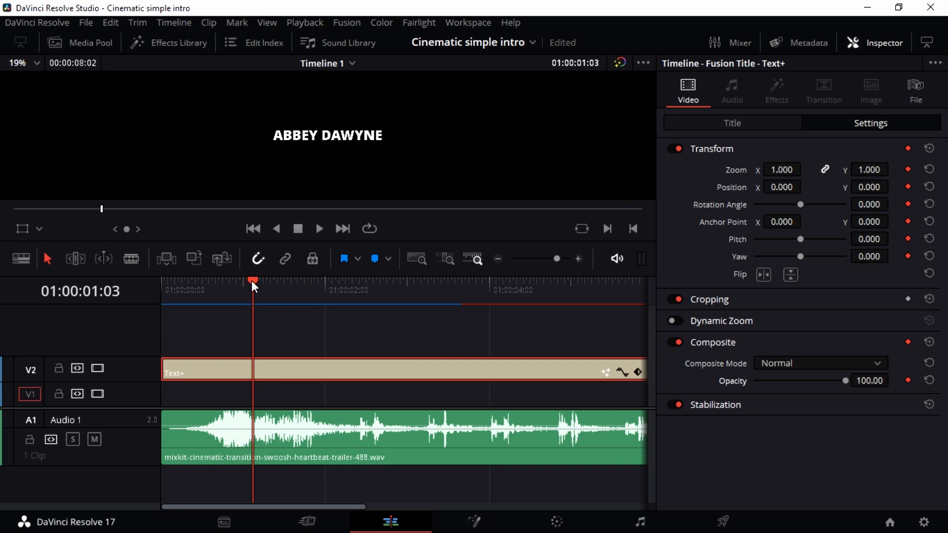
Drag the title's zoom up to 1.040 on both axes.
click(783, 170)
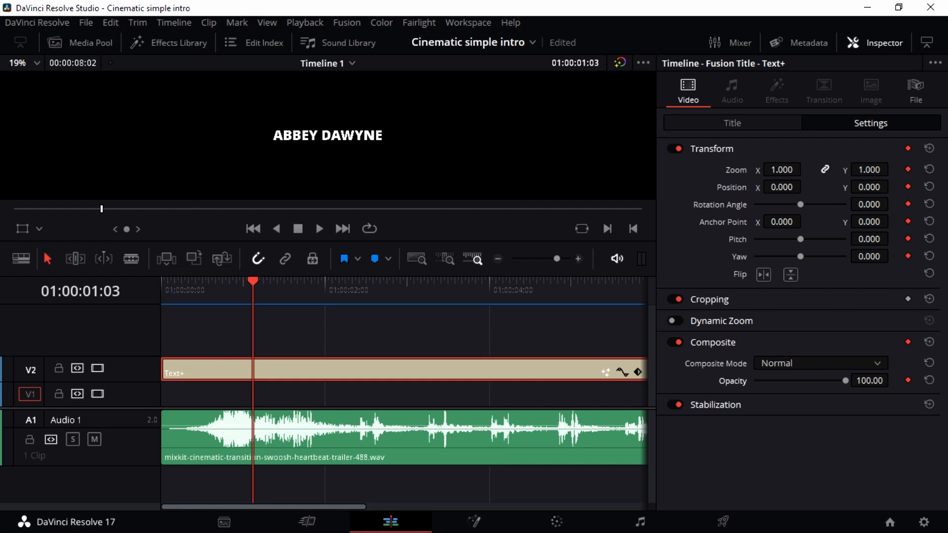
drag(781, 170, 805, 169)
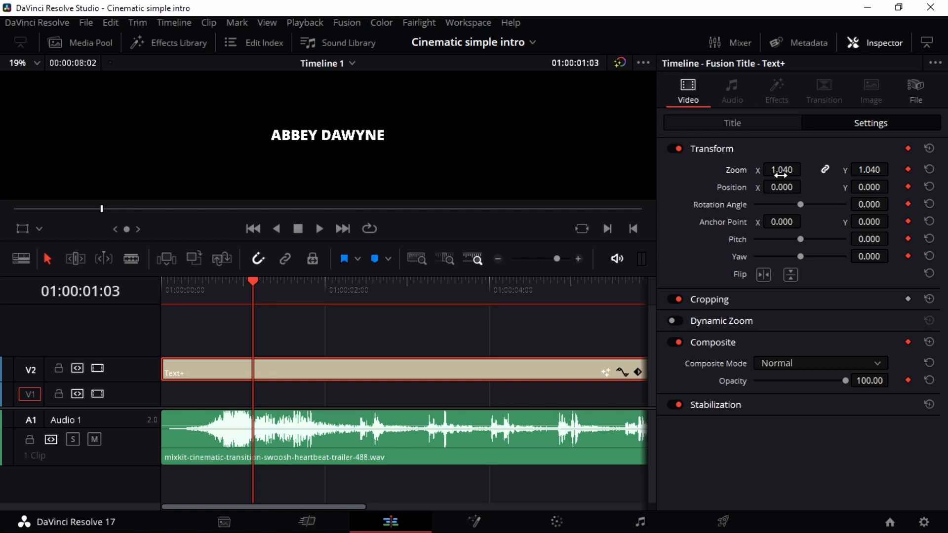
click(776, 170)
click(797, 158)
click(774, 153)
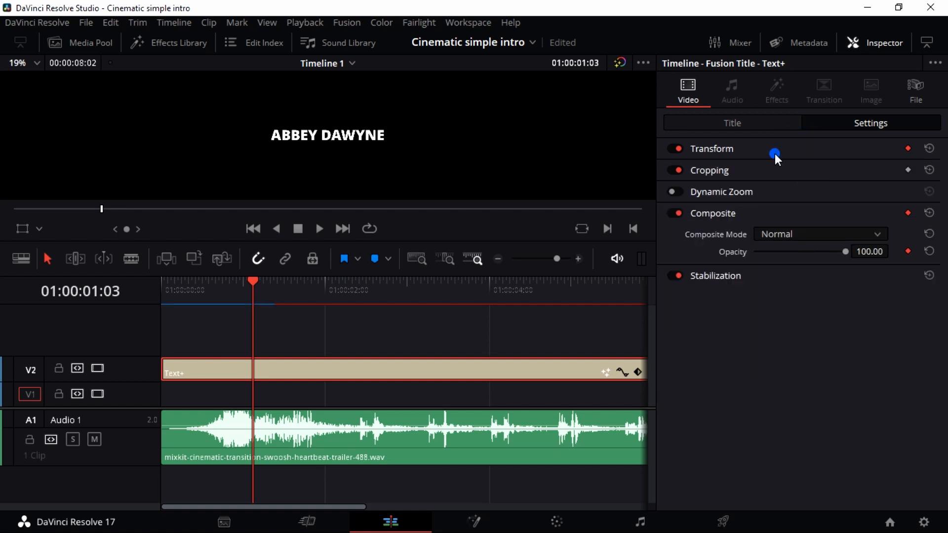
click(774, 150)
click(760, 149)
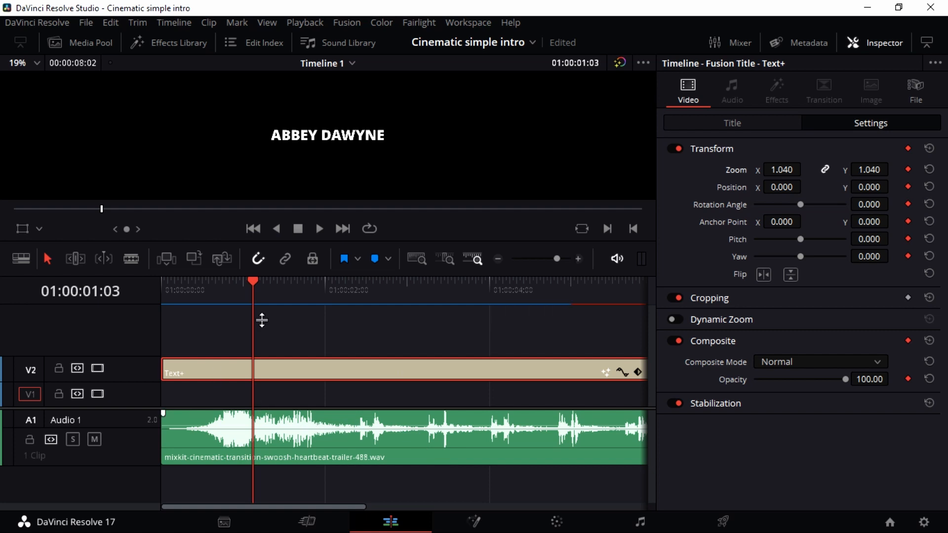
Move the playhead to the first frame and add Transform and Opacity keyframes there.
click(252, 281)
click(196, 283)
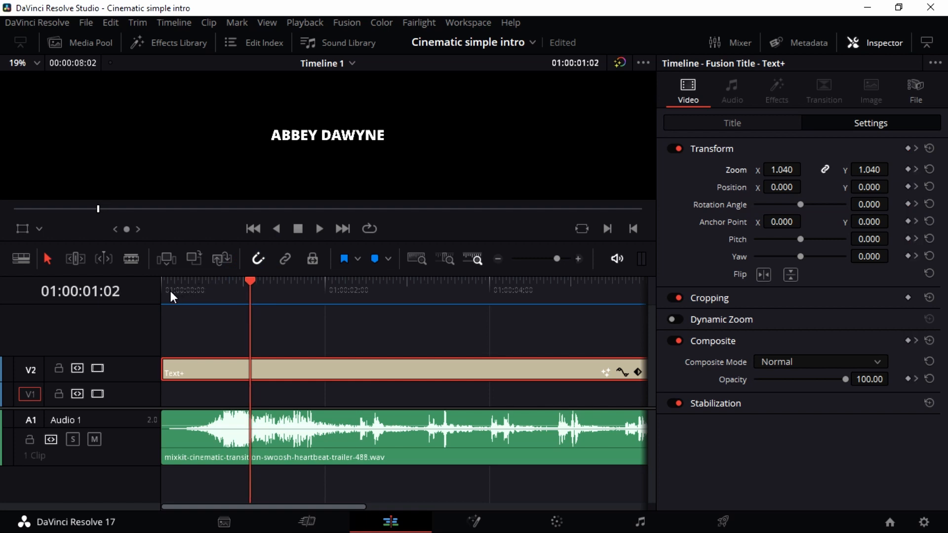
click(165, 292)
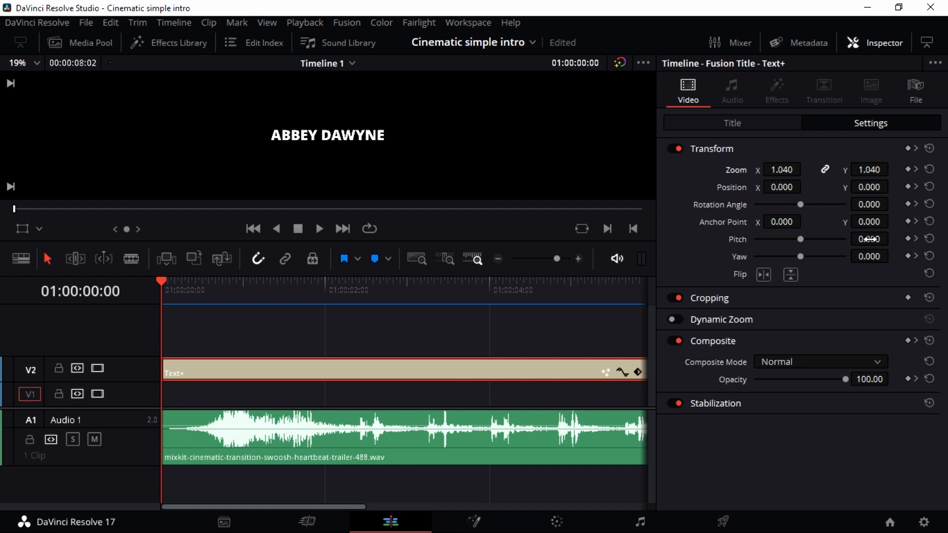
click(907, 149)
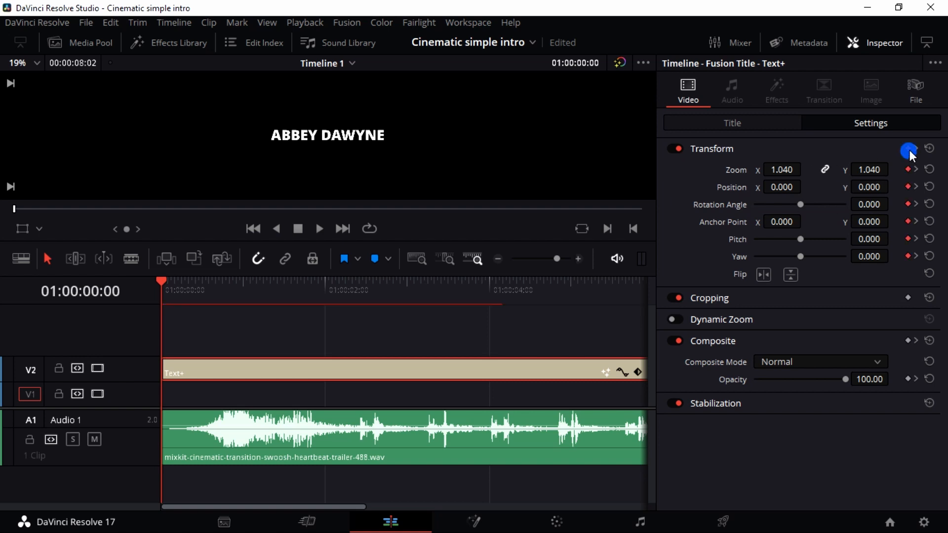
click(906, 380)
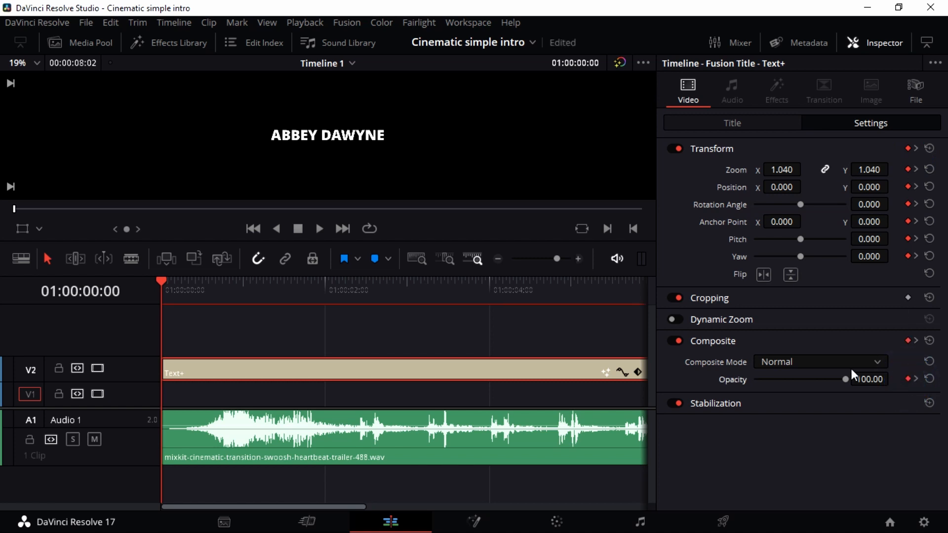
Raise the title's first-frame zoom to 15.060.
drag(772, 171, 884, 171)
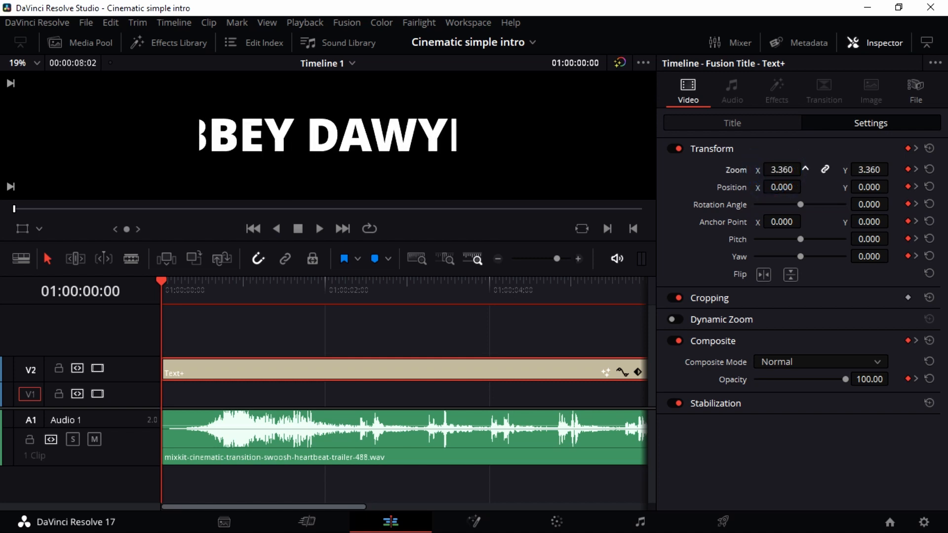
mouse_move(780, 170)
mouse_down()
mouse_move(816, 170)
mouse_move(788, 170)
mouse_up()
click(781, 169)
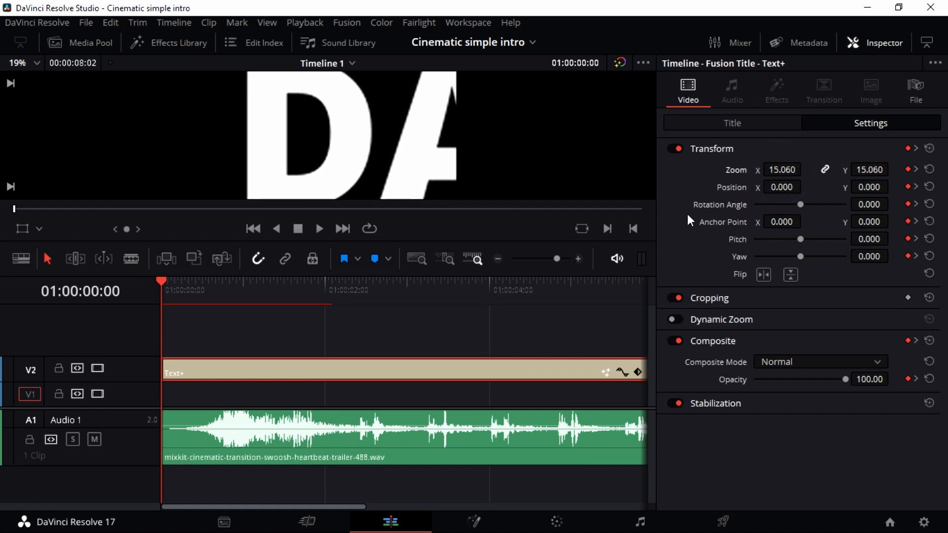
Set the title's first-frame opacity to 0 and preview the opening frames.
drag(845, 379, 758, 383)
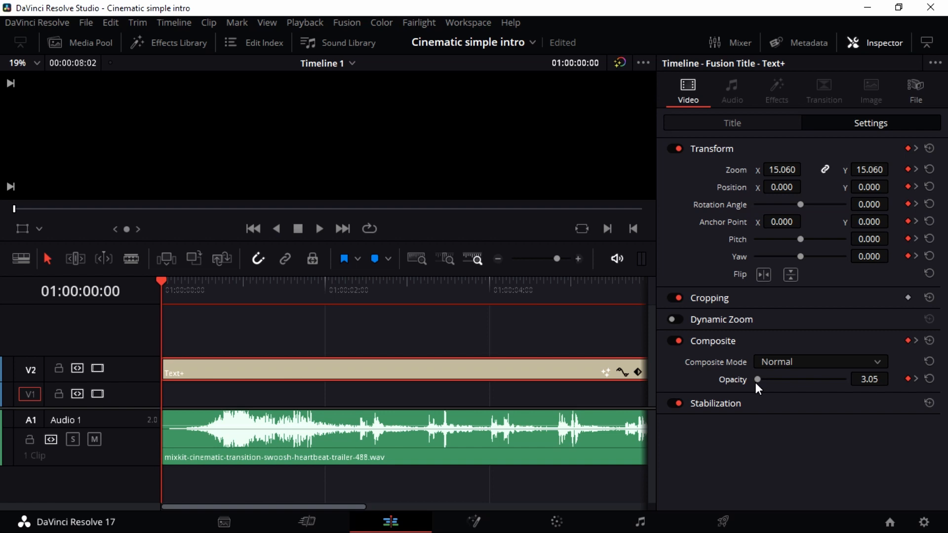
click(859, 379)
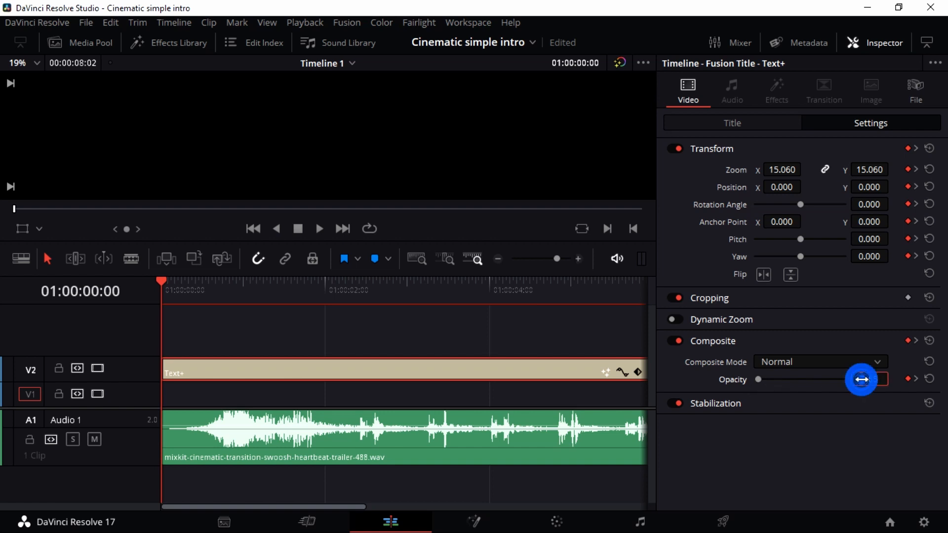
text(0)
key(Return)
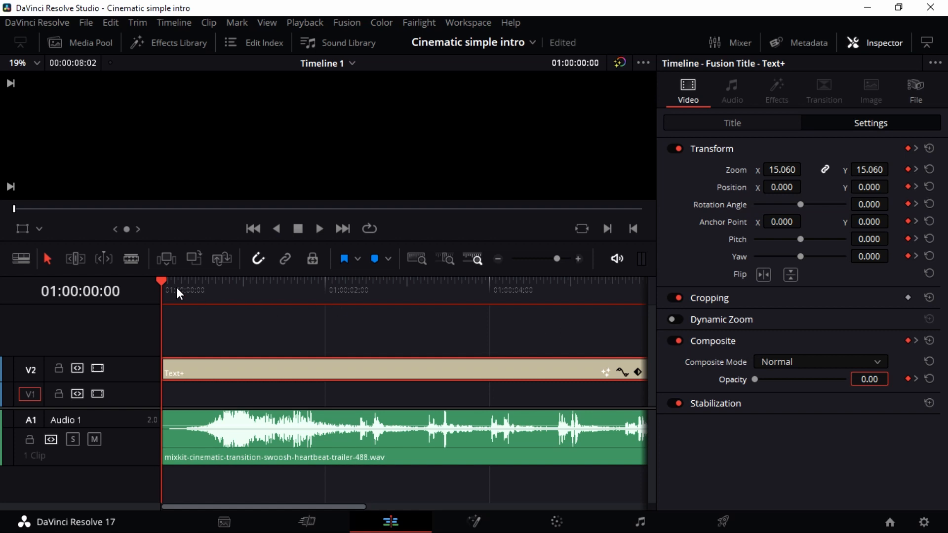
drag(162, 279, 252, 302)
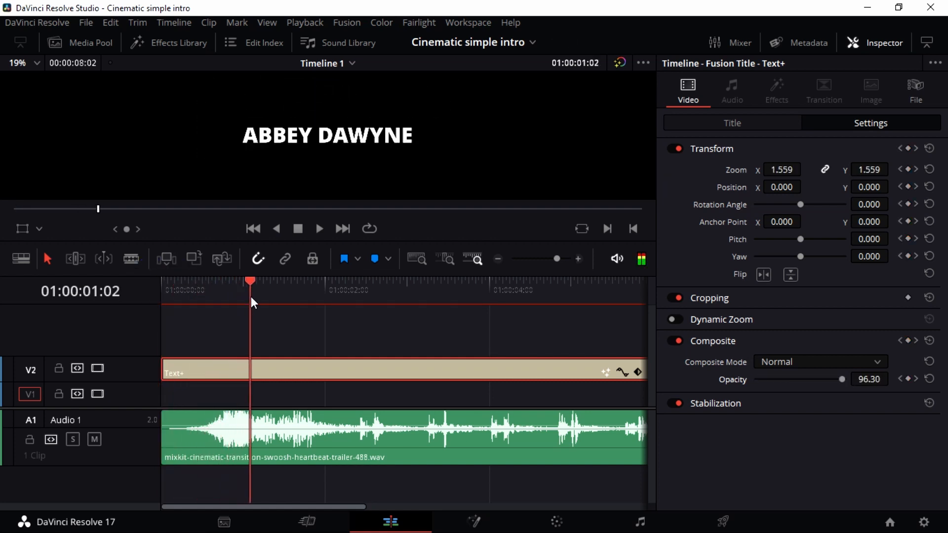
Close the Inspector and scrub the playhead to 01:00:02:02 to preview the settled title.
click(255, 302)
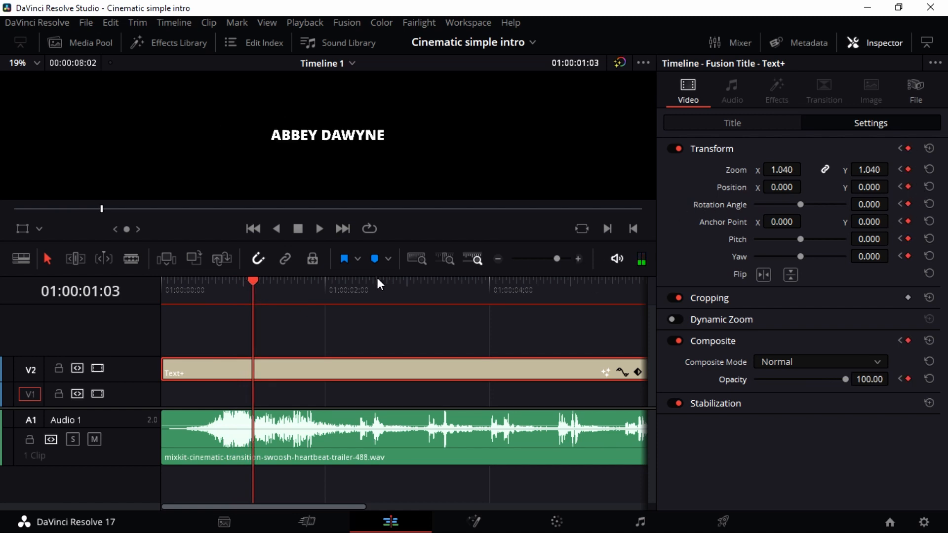
click(896, 44)
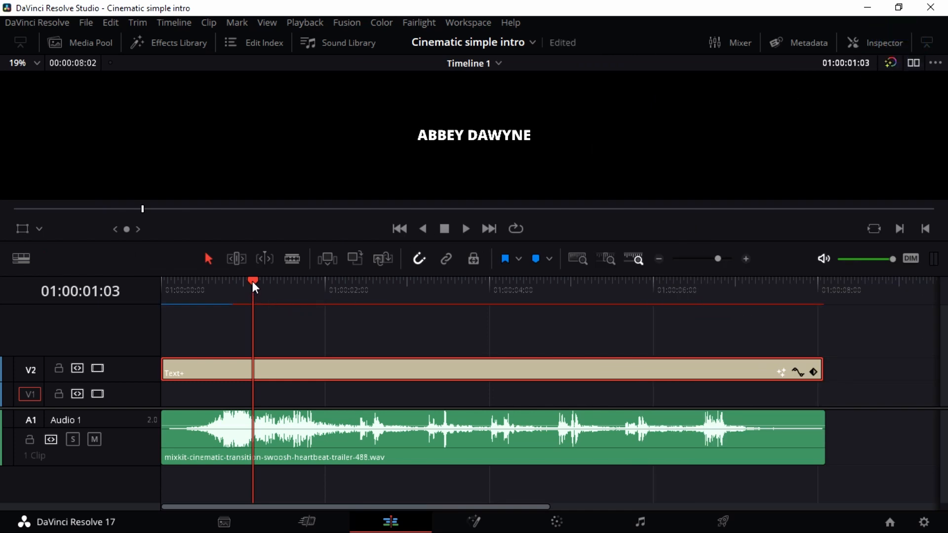
drag(252, 281, 331, 303)
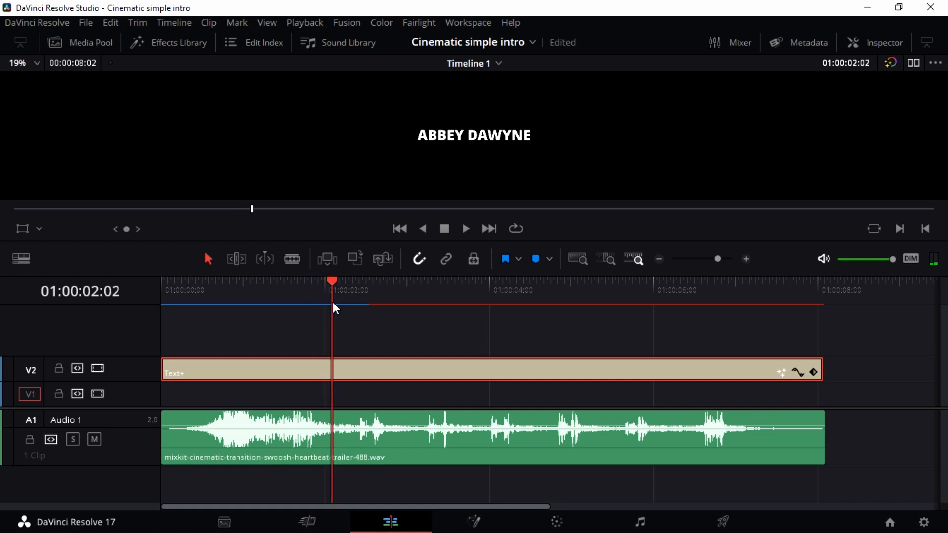
Keyframe the title's opacity down to 40 at 01:00:02:02.
click(871, 48)
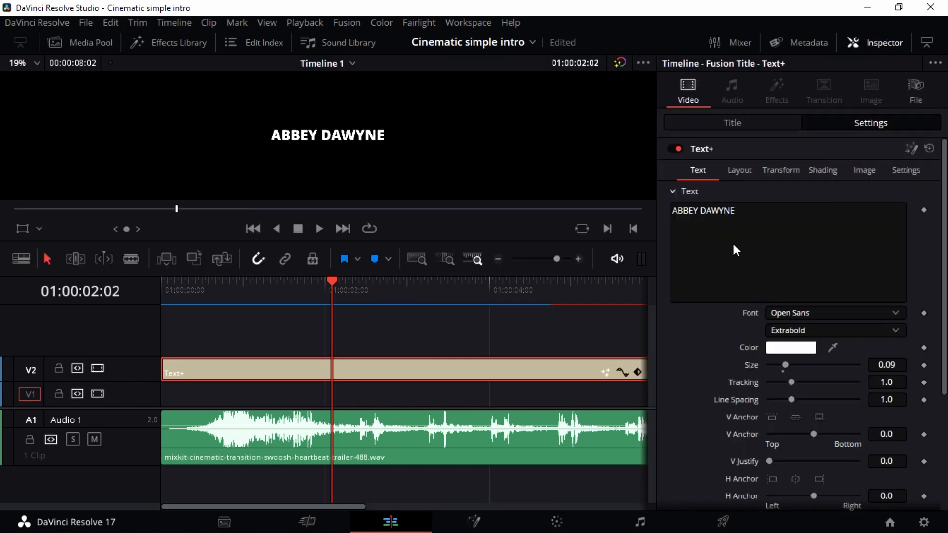
click(778, 121)
click(841, 121)
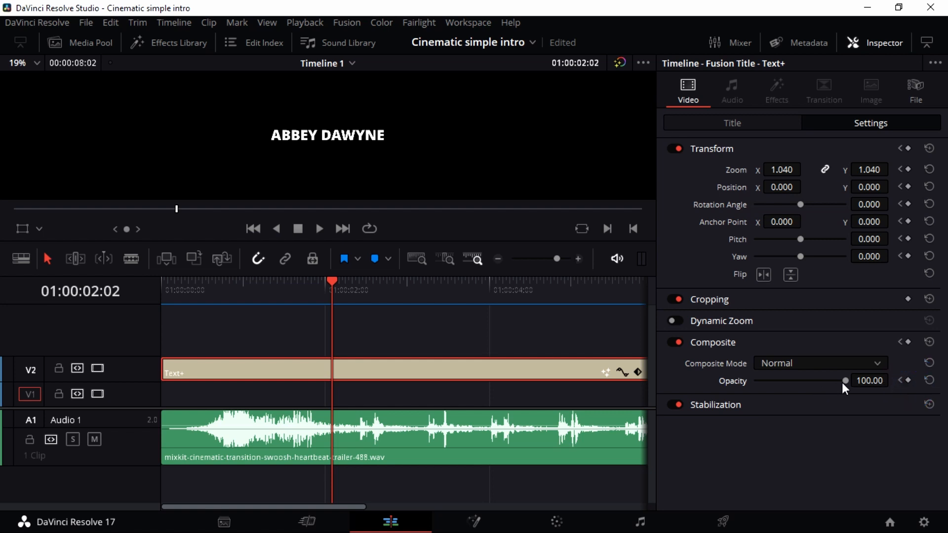
drag(843, 383, 814, 383)
click(859, 381)
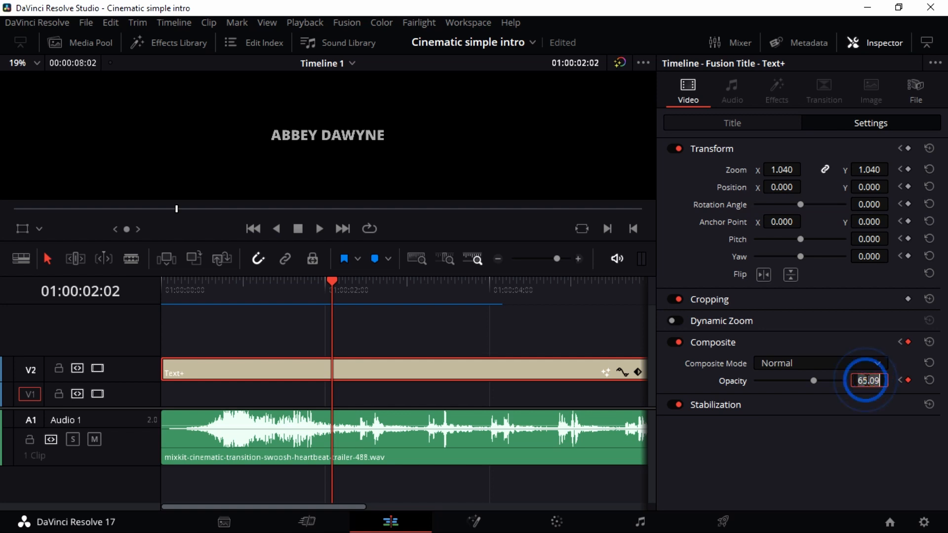
text(40)
key(Return)
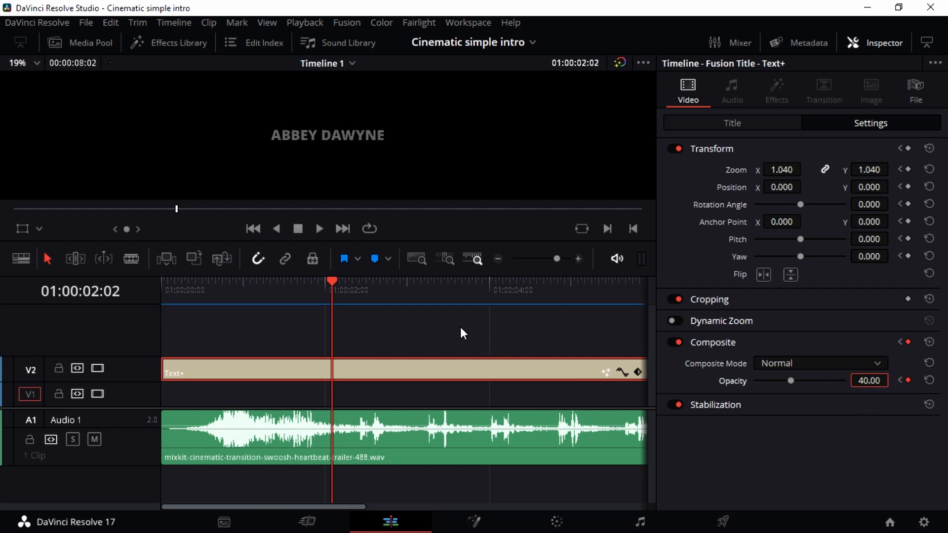
Set the title's zoom to 0.900 on both axes and close the Inspector.
click(781, 170)
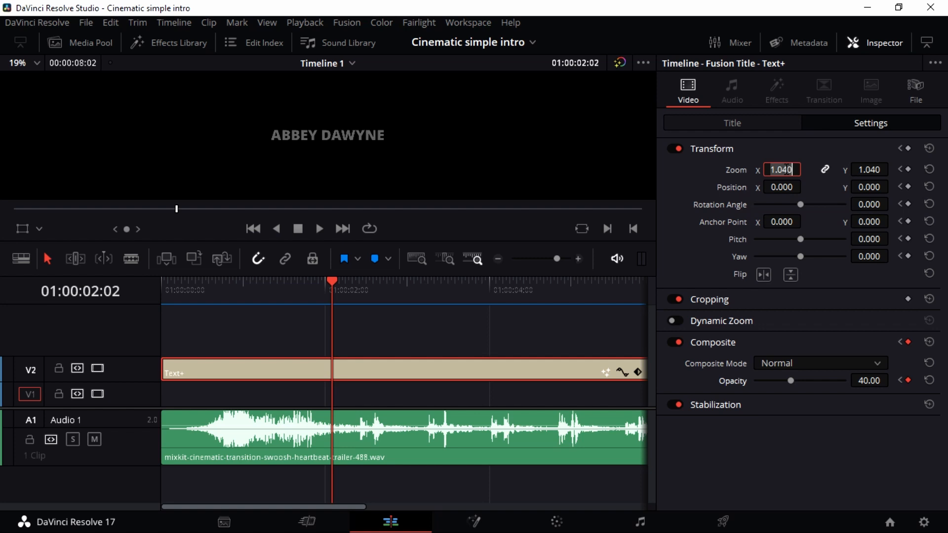
text(1)
key(Return)
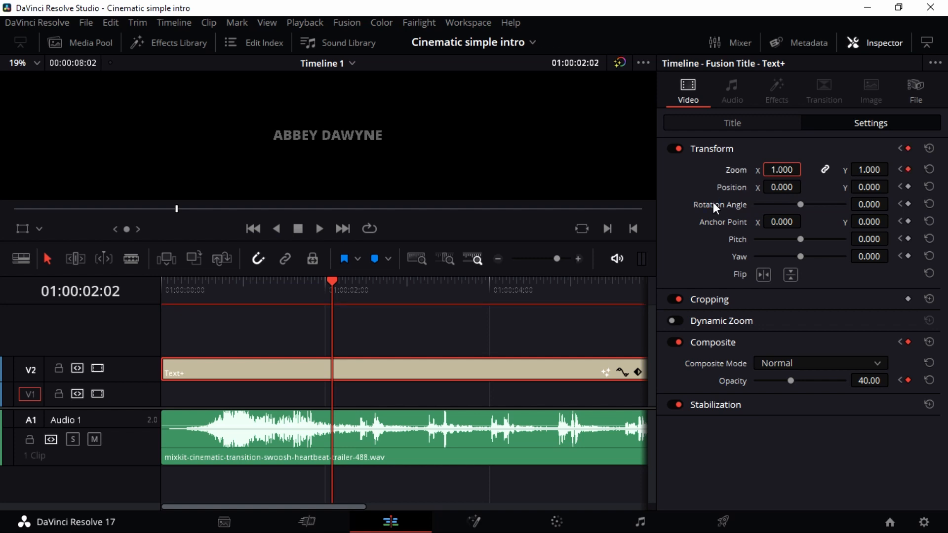
click(785, 170)
text(0.9)
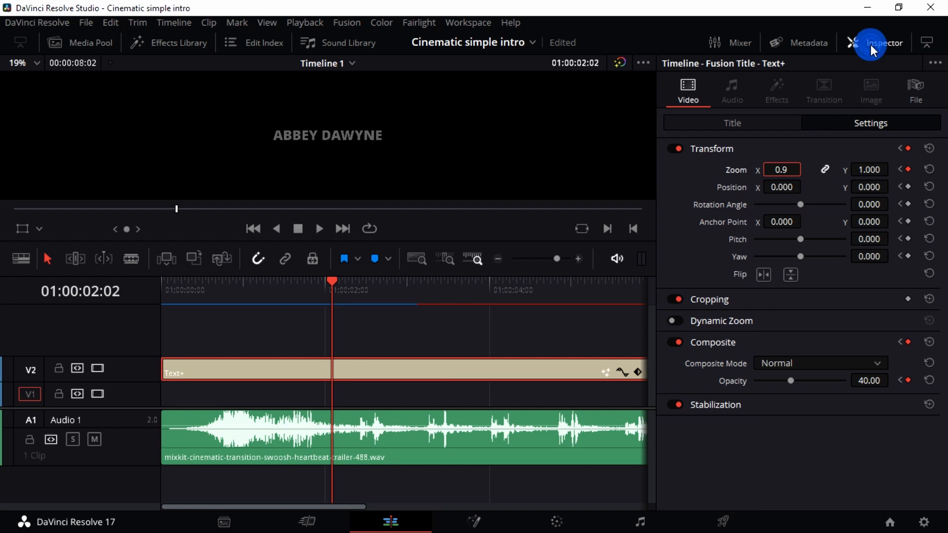
key(Return)
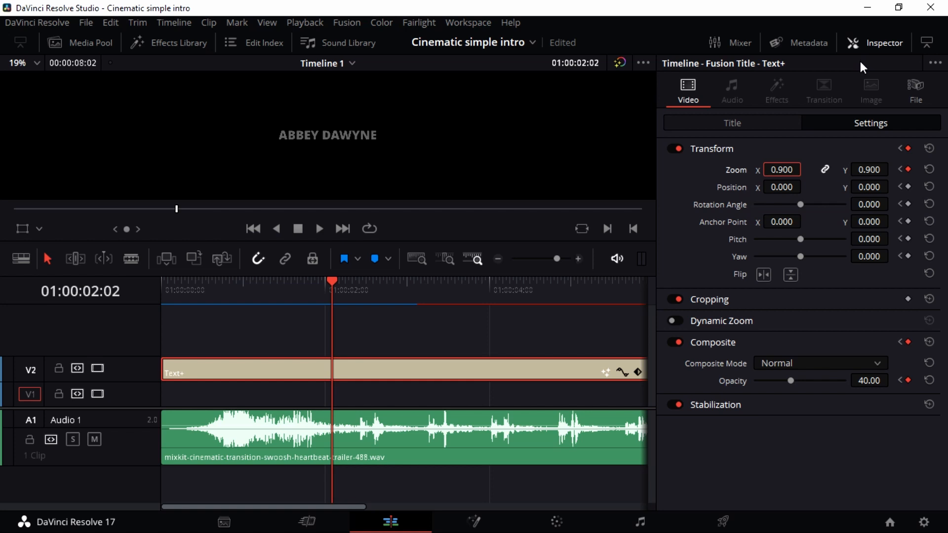
click(871, 43)
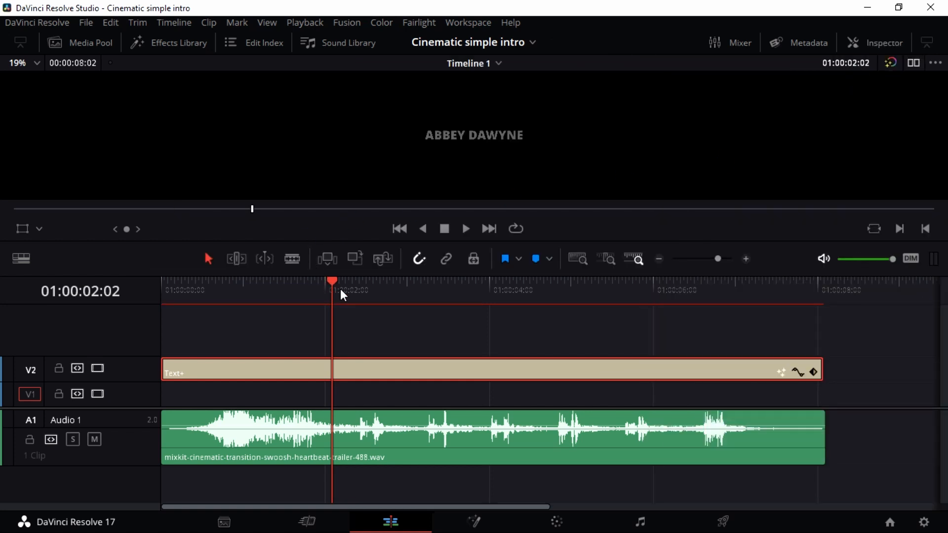
Scrub through the dimmed title and park the playhead at 01:00:03:11.
drag(333, 285, 397, 306)
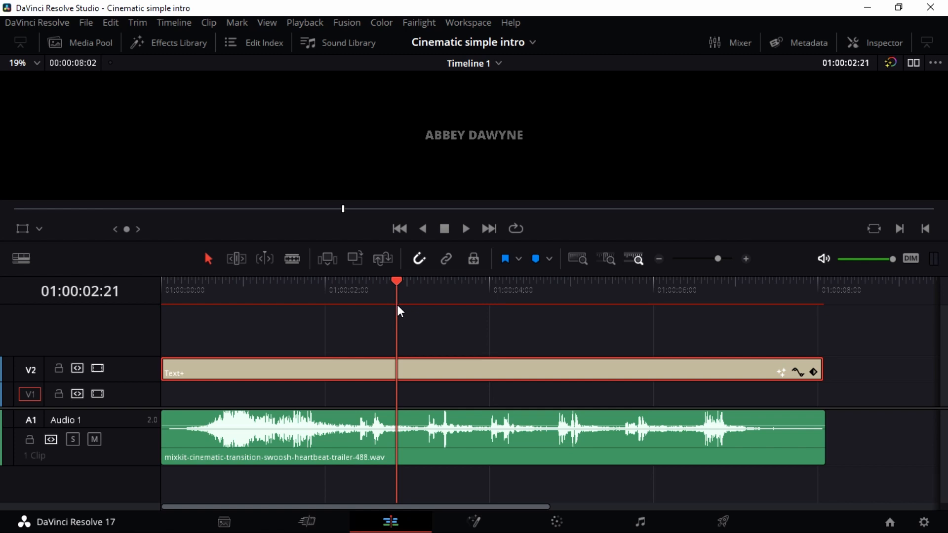
mouse_move(397, 307)
mouse_down()
mouse_move(374, 309)
mouse_move(385, 313)
mouse_up()
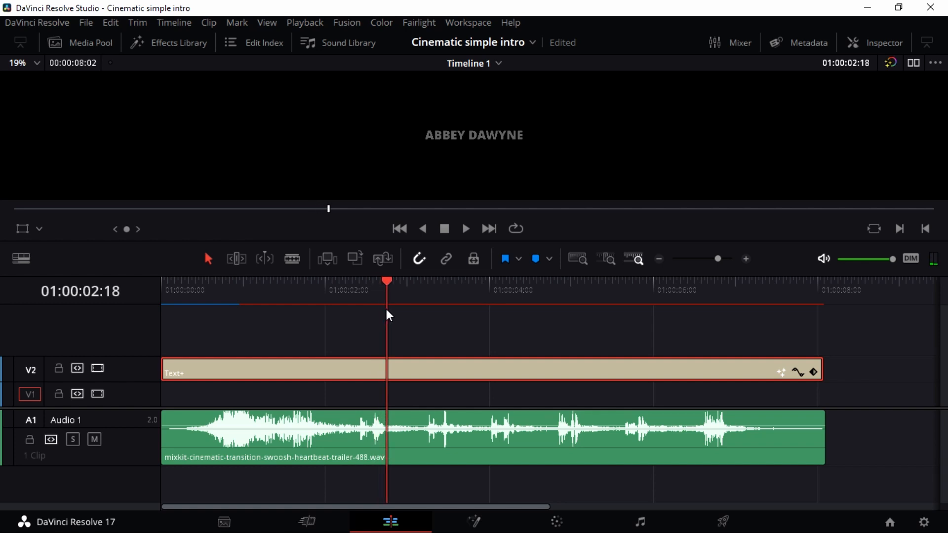
drag(387, 290, 447, 304)
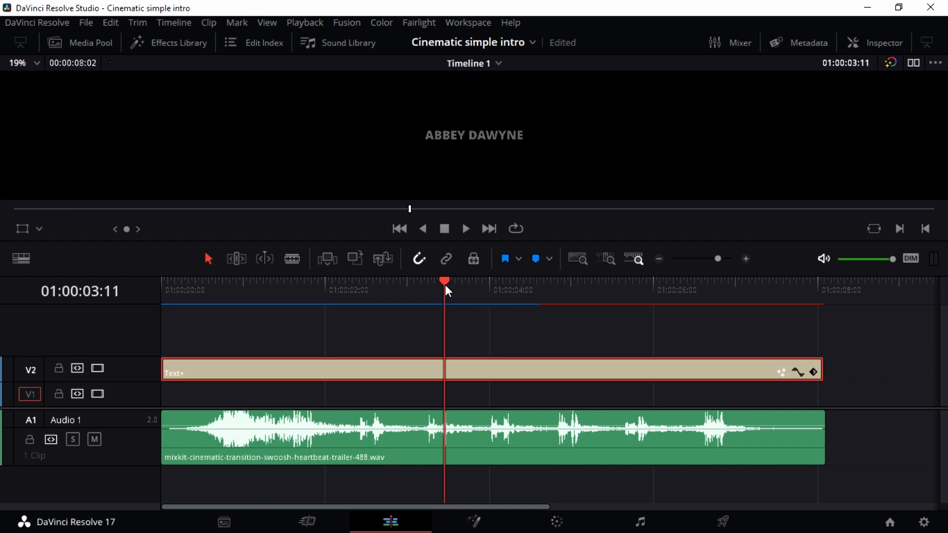
click(443, 283)
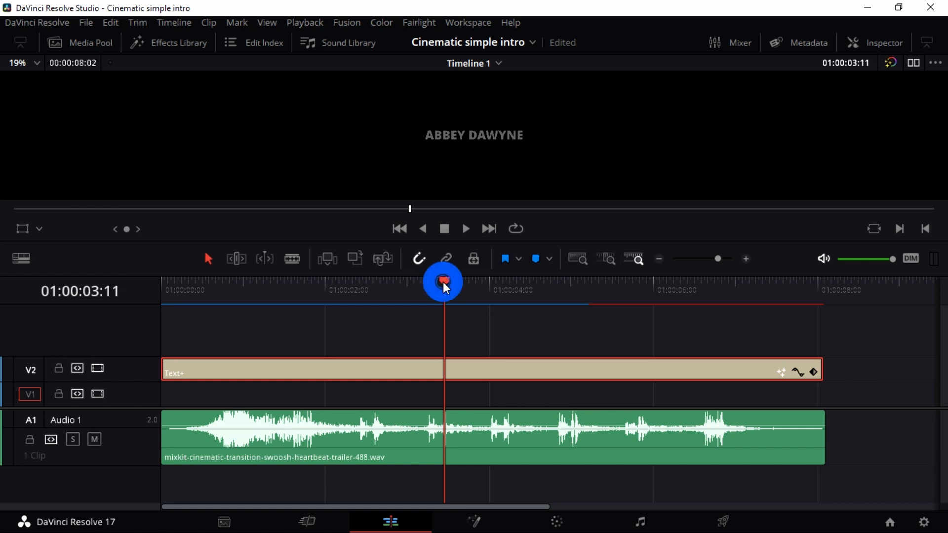
click(444, 284)
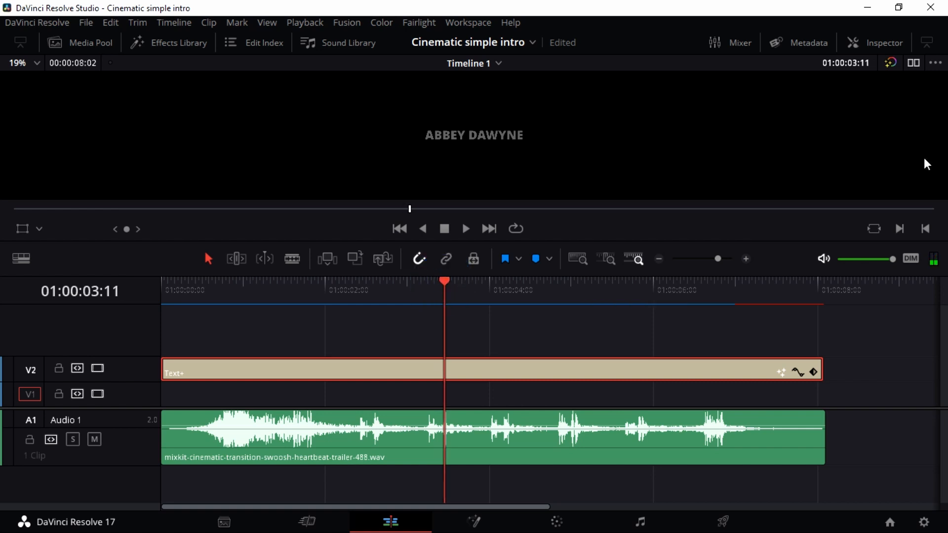
Keyframe the title at 01:00:03:11 to zoom 1.040 and opacity 100, then close the Inspector.
click(883, 47)
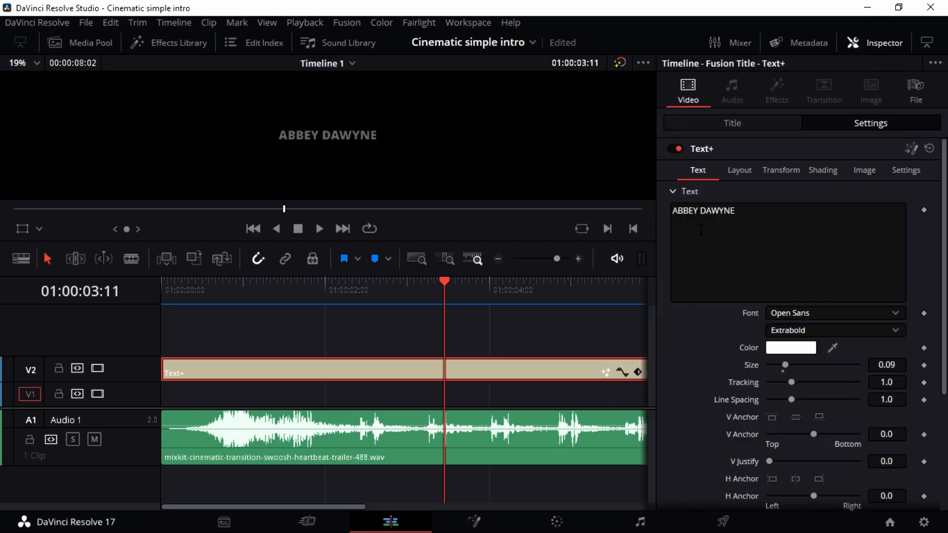
click(752, 129)
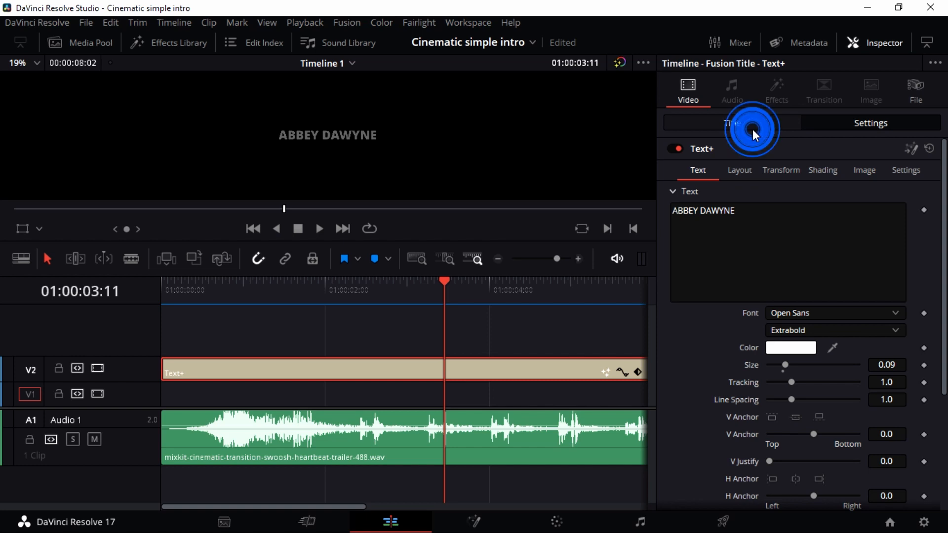
click(828, 123)
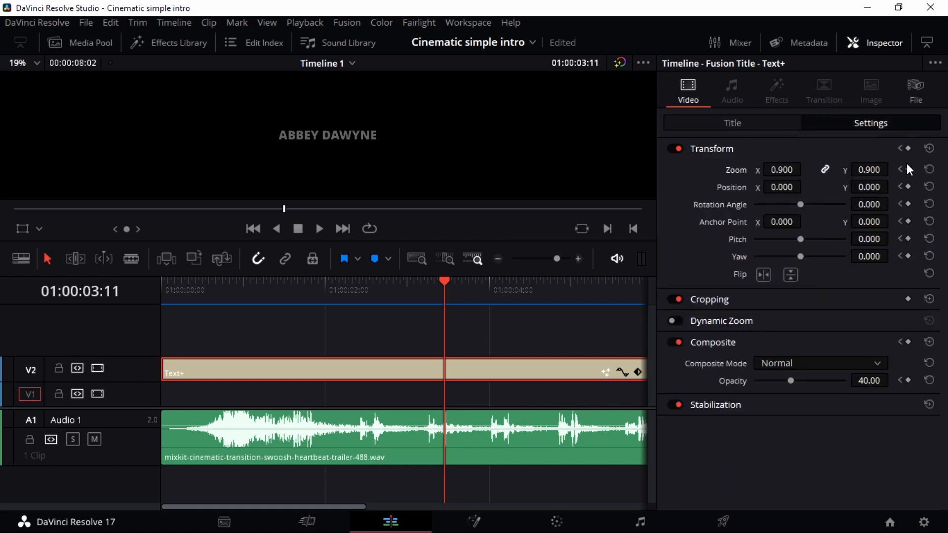
click(909, 148)
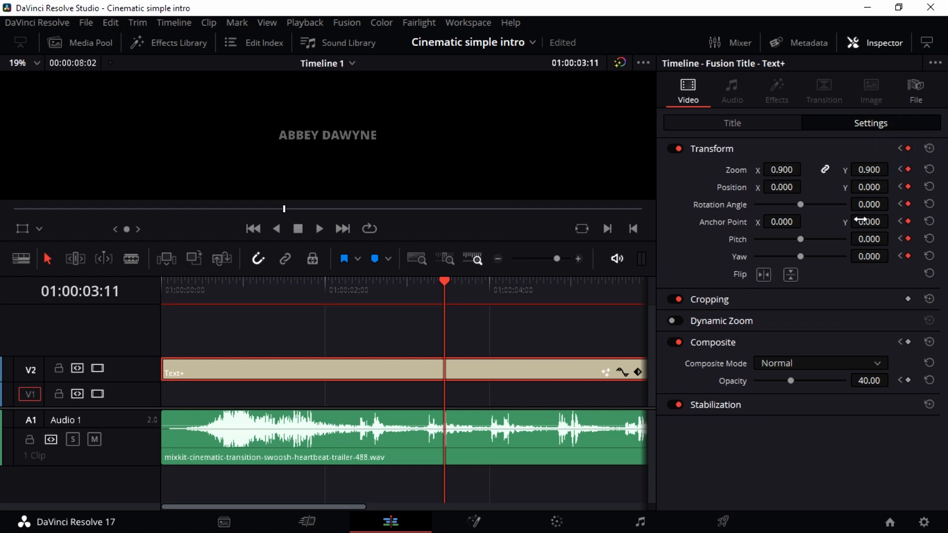
click(780, 170)
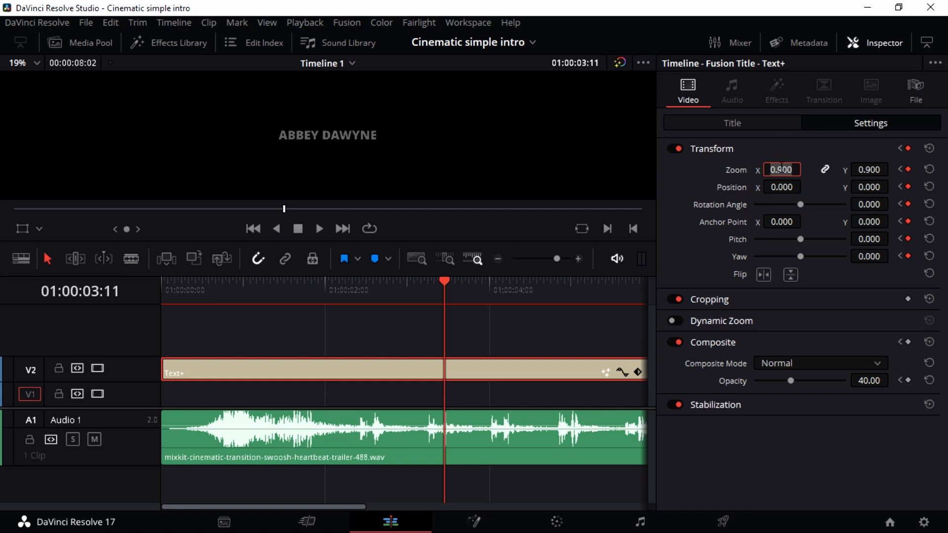
text(1.040)
key(Return)
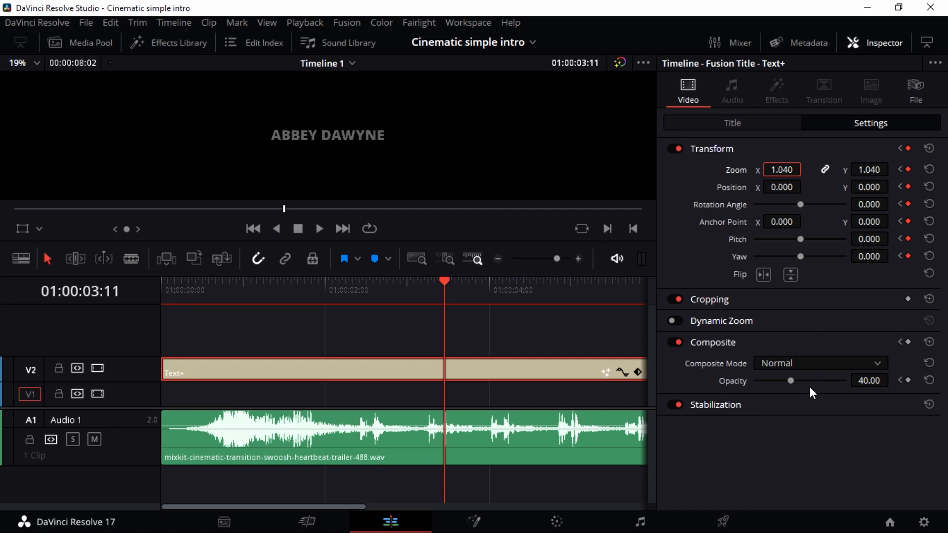
drag(790, 381, 848, 387)
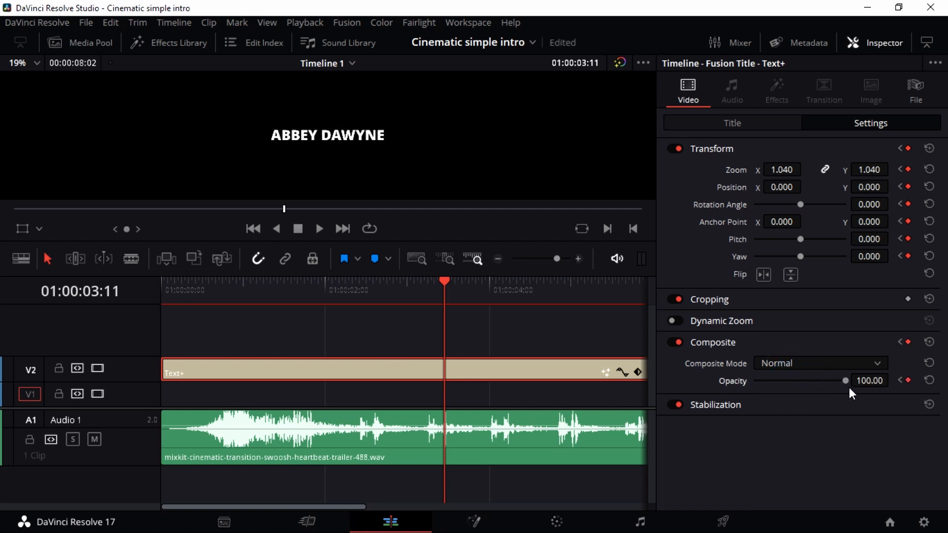
click(867, 44)
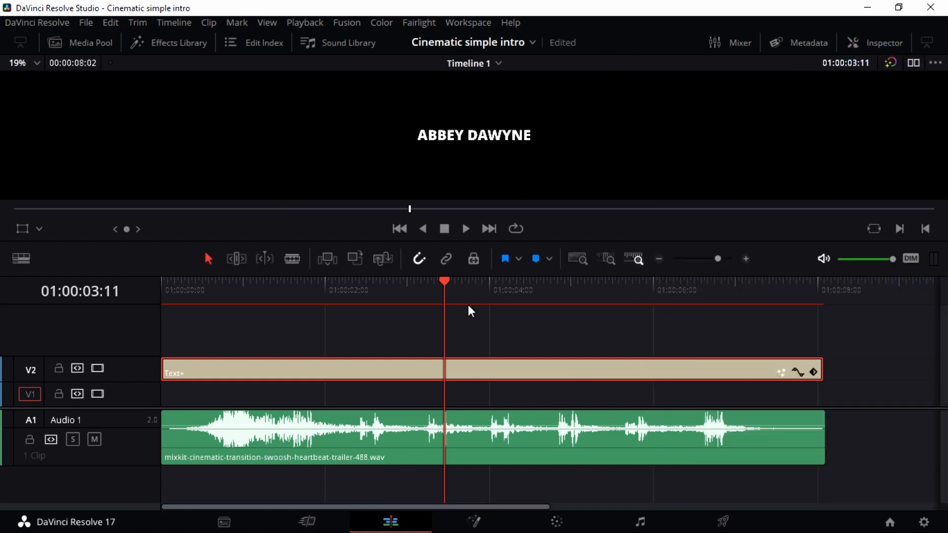
Scrub the playhead to 01:00:04:19 and reopen the title's Inspector.
drag(445, 282, 542, 309)
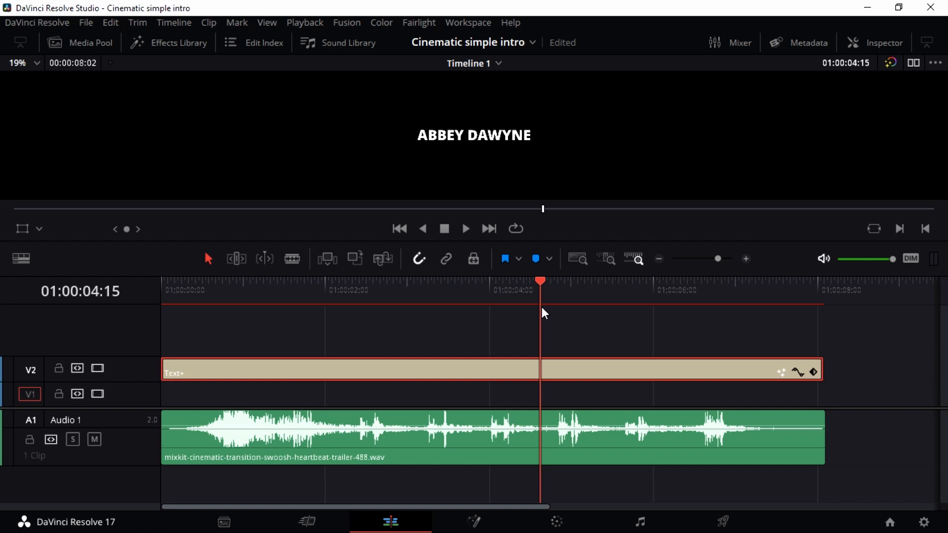
drag(542, 309, 534, 311)
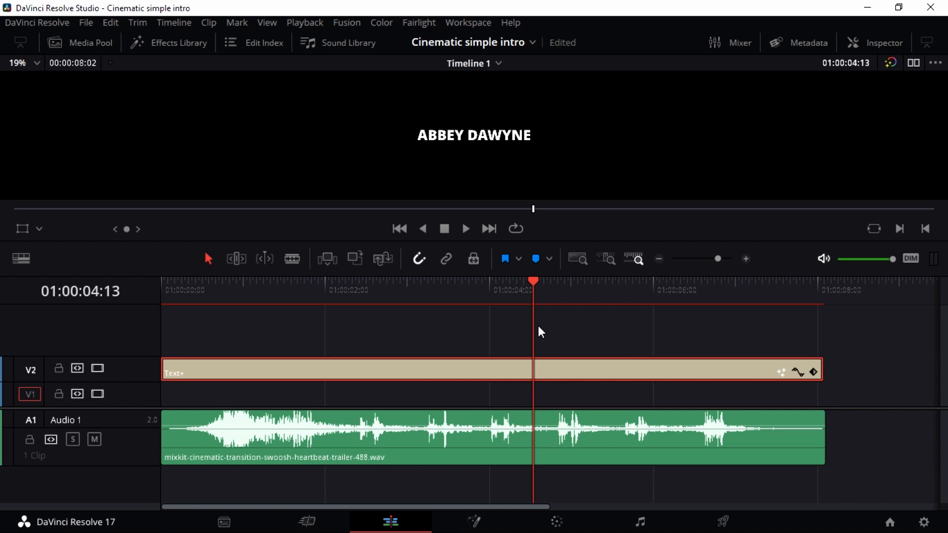
drag(535, 281, 554, 295)
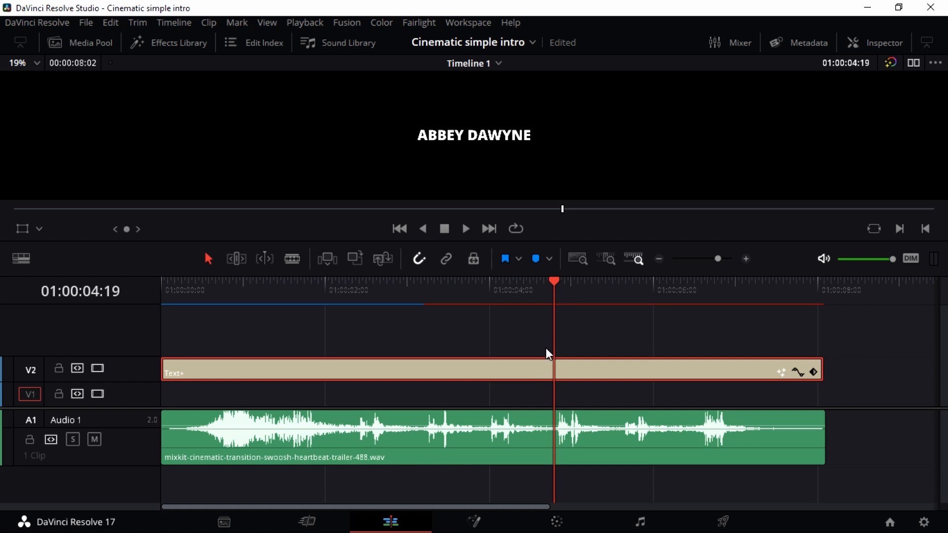
click(884, 39)
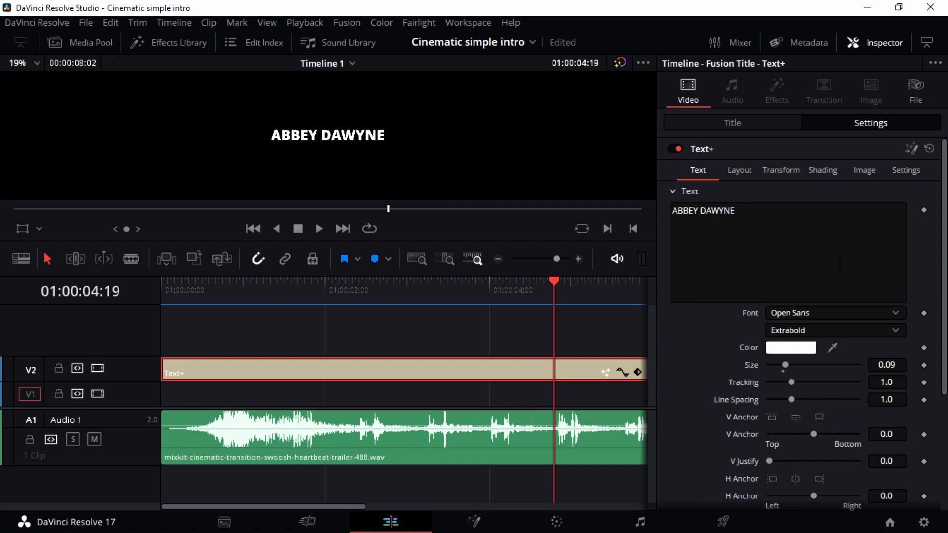
Keyframe the title at 01:00:04:19 to zoom 0.9 and opacity 40, then close the Inspector.
click(827, 126)
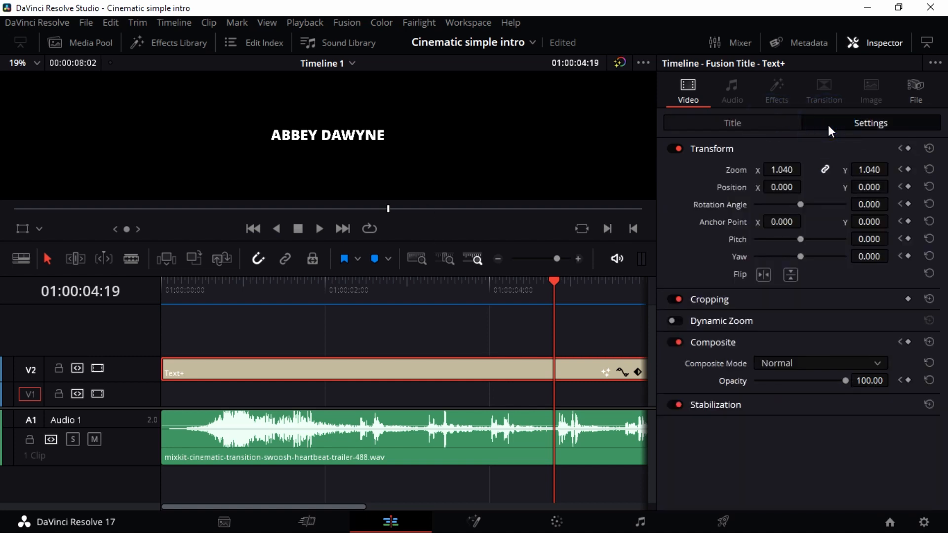
click(908, 149)
click(798, 184)
click(782, 169)
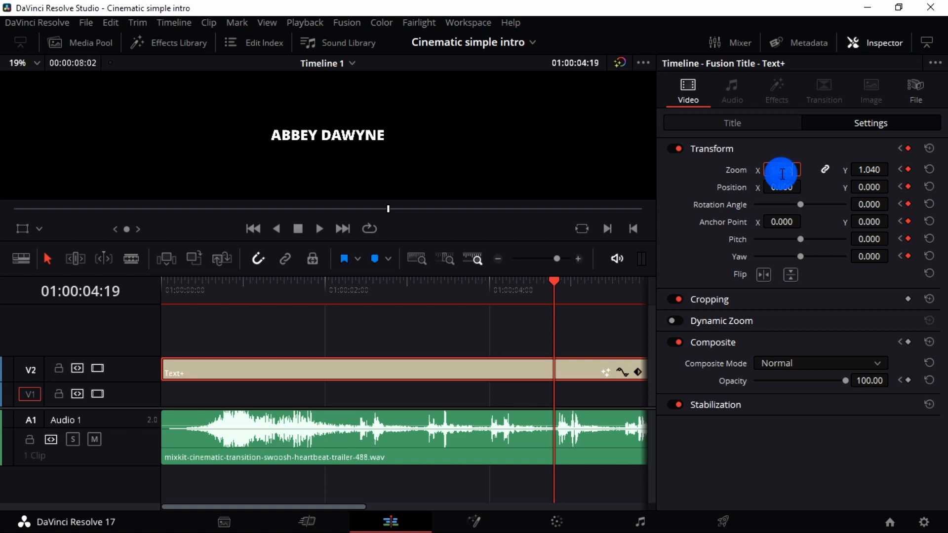
text(0.9)
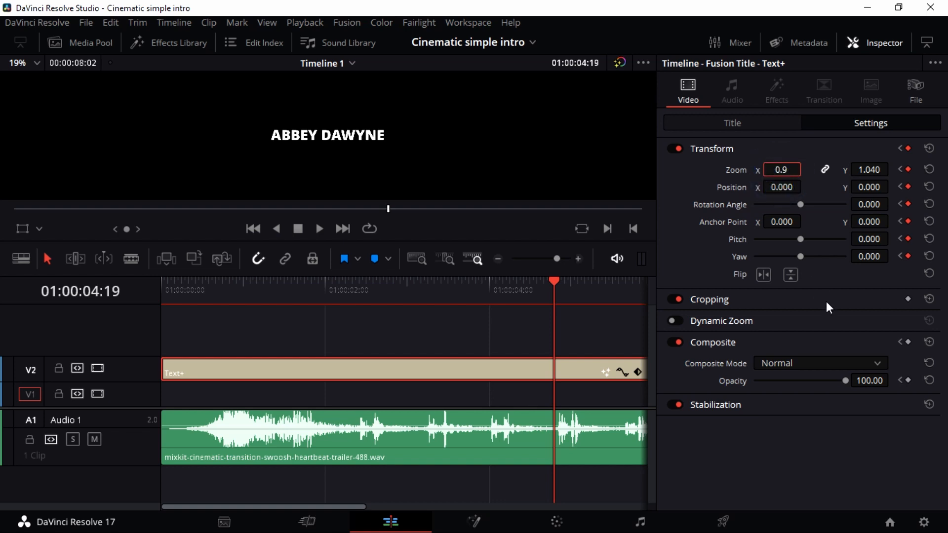
click(868, 381)
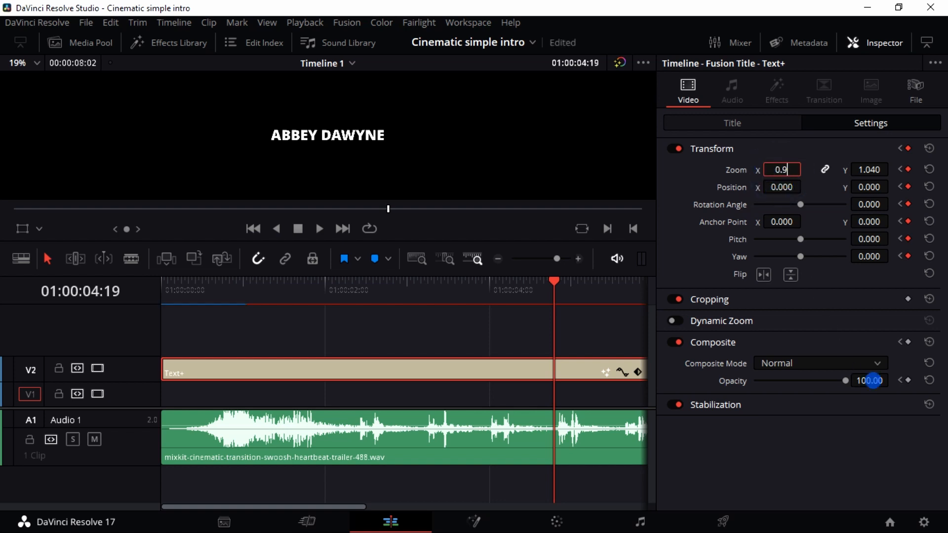
text(40)
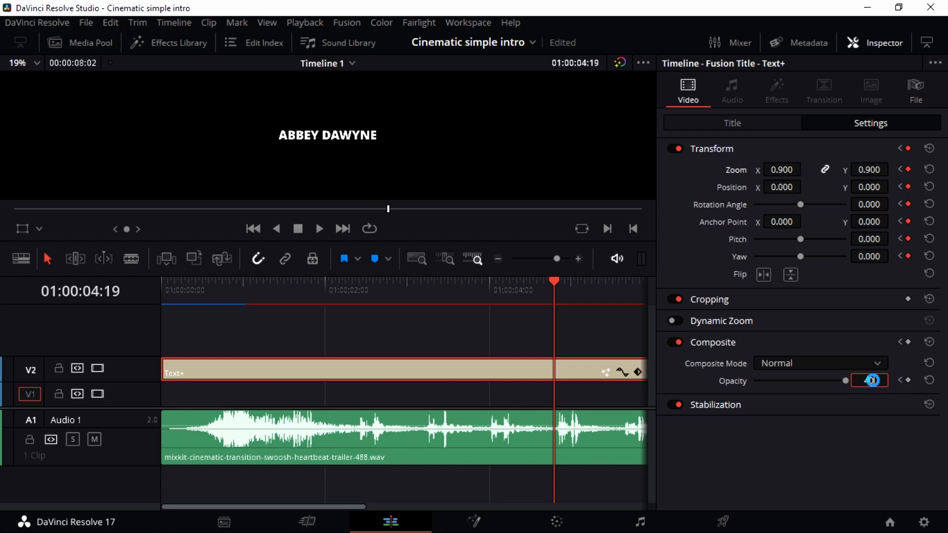
key(Return)
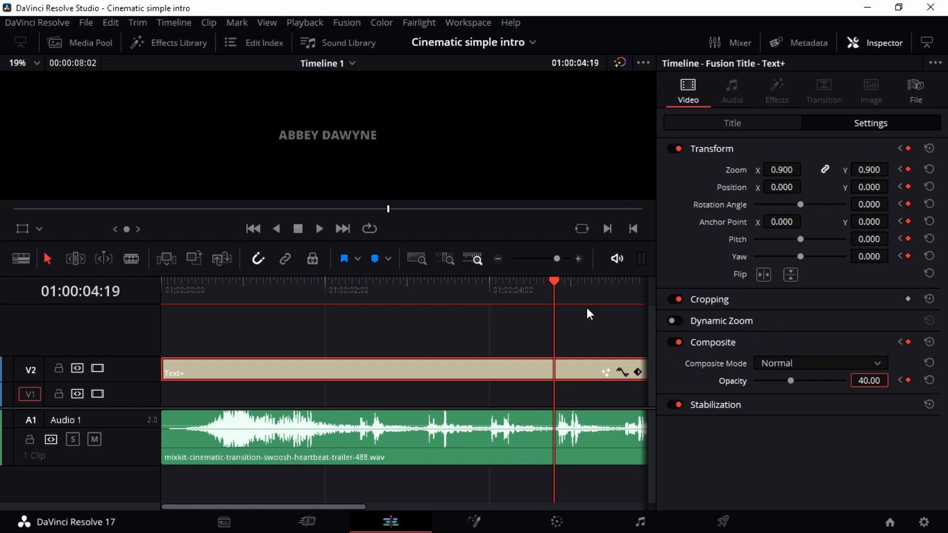
click(881, 43)
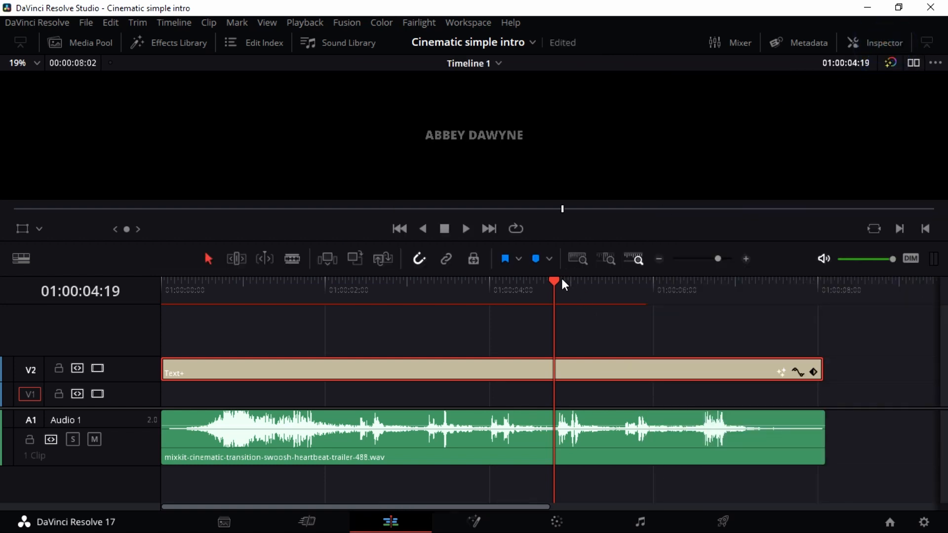
Drag the playhead to 01:00:06:00 and reopen the title's Inspector.
drag(551, 282, 653, 305)
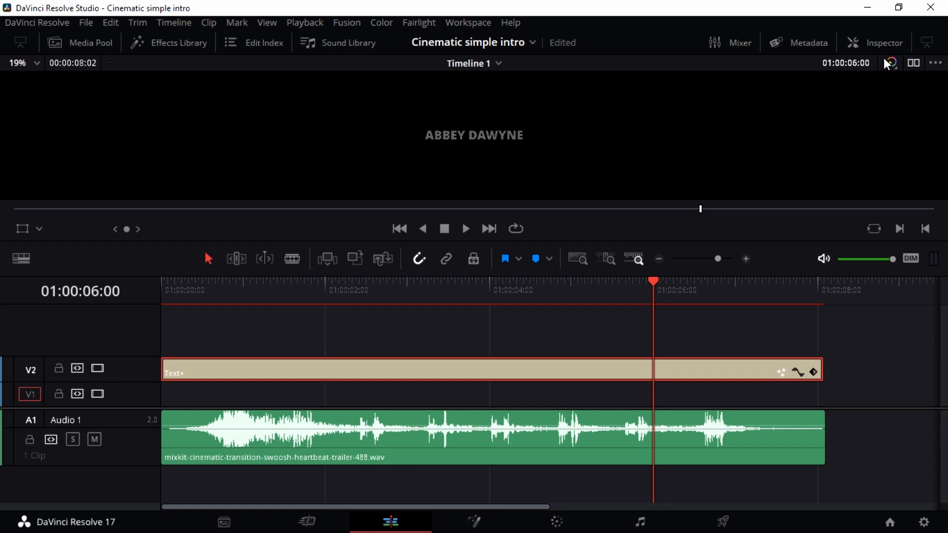
click(883, 44)
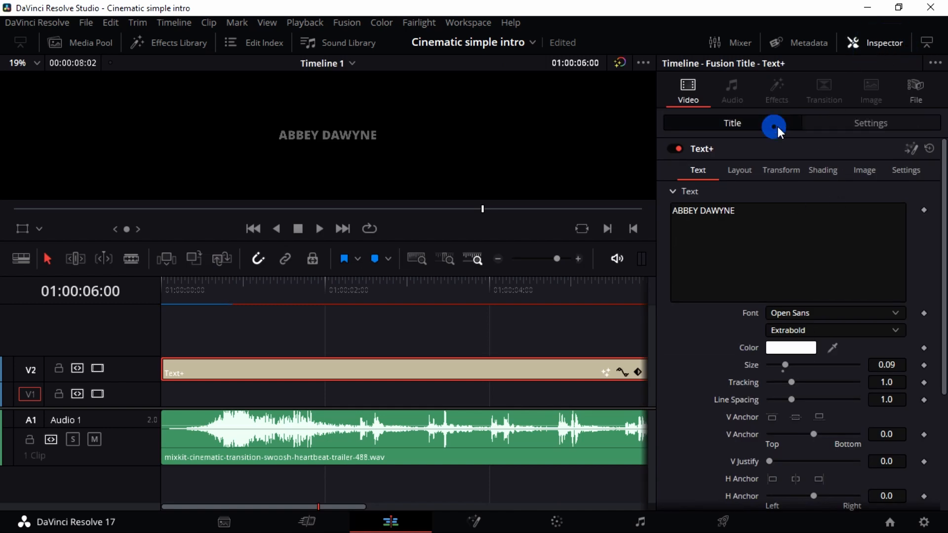
Add Transform and Opacity keyframes at 01:00:06:00 with opacity set to 100.
click(816, 125)
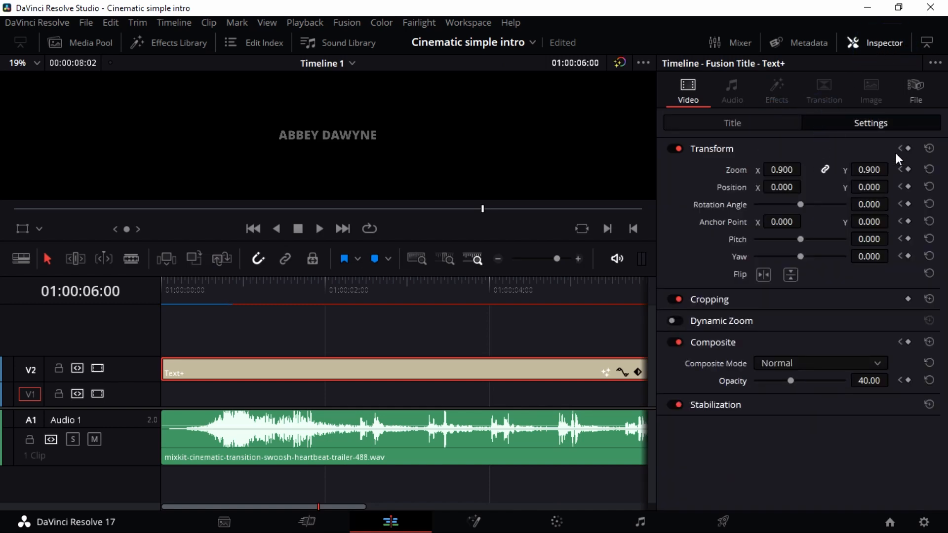
click(908, 149)
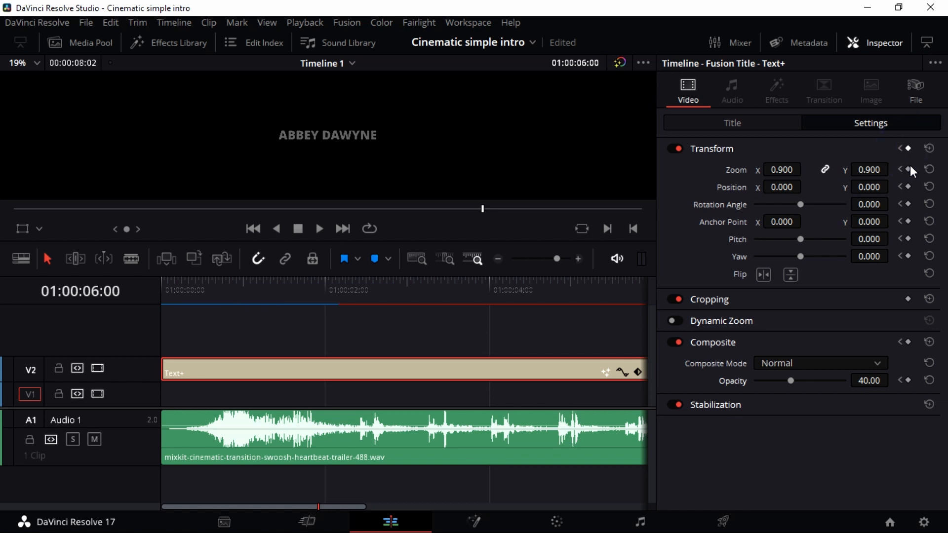
click(908, 150)
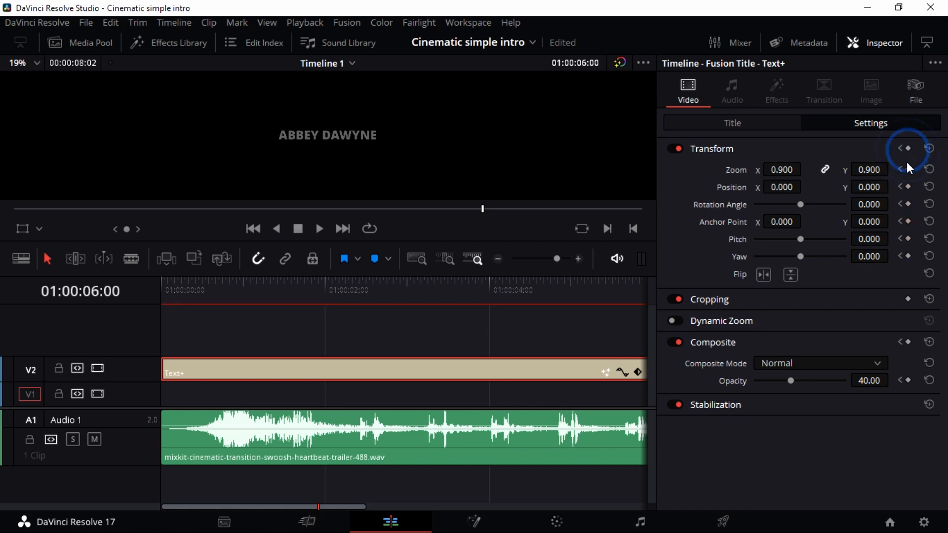
click(906, 381)
click(874, 381)
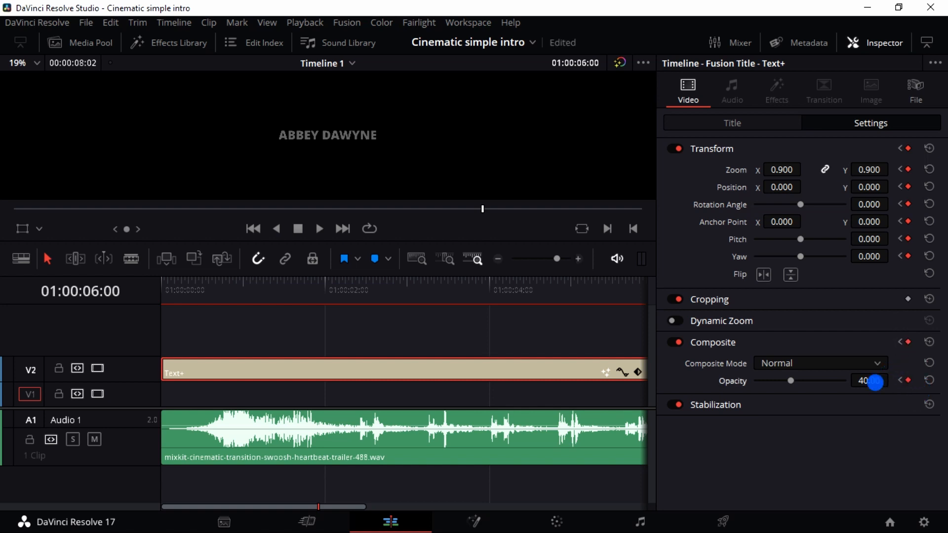
double_click(875, 382)
double_click(874, 382)
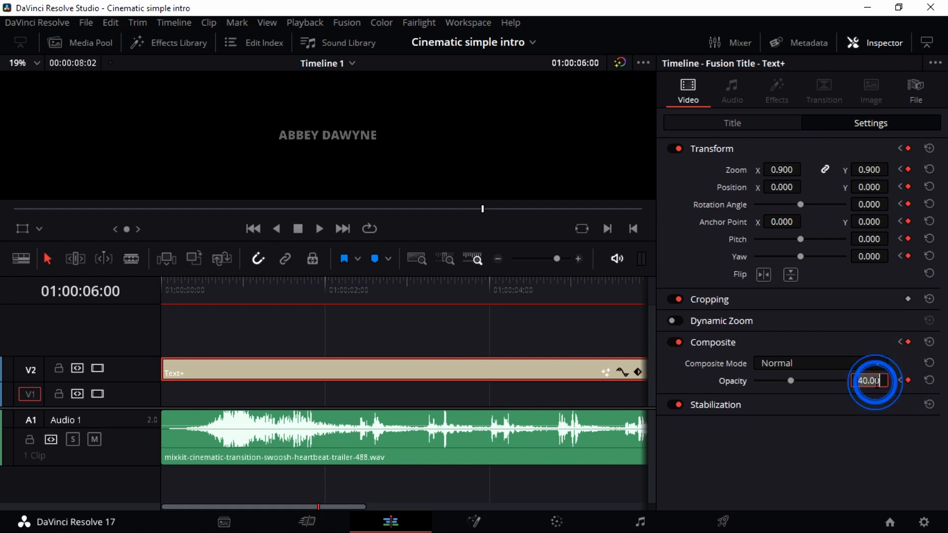
text(100)
key(Return)
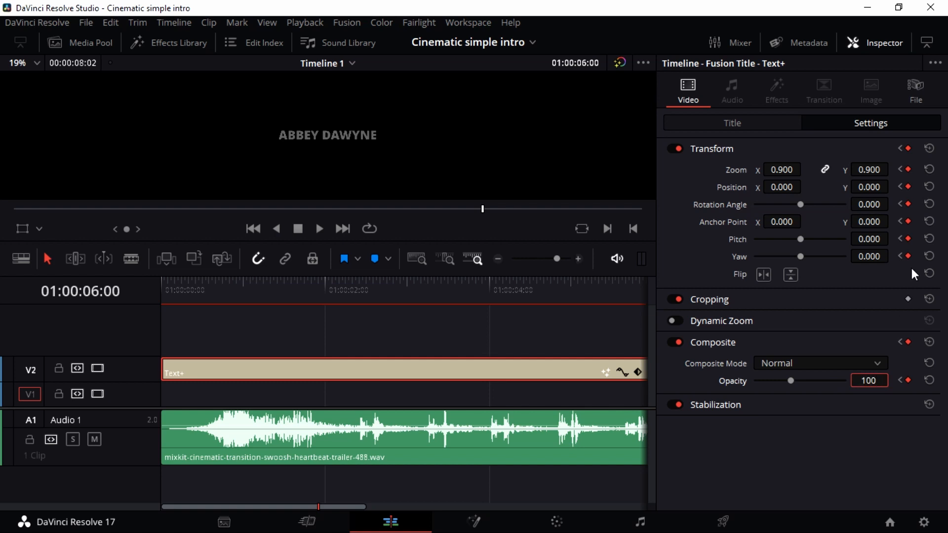
Set the title's zoom to 1.04 on both axes and close the Inspector.
click(778, 169)
click(774, 168)
double_click(776, 174)
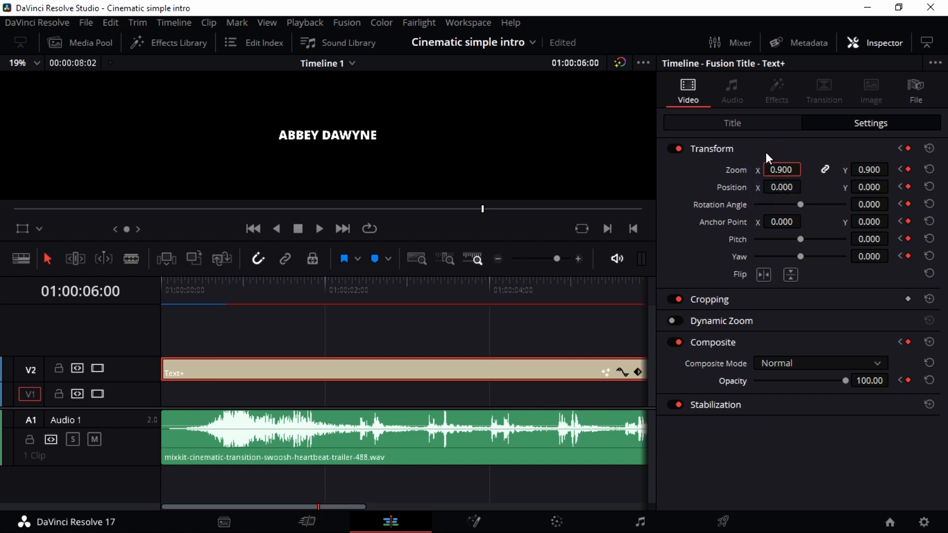
click(780, 169)
double_click(789, 169)
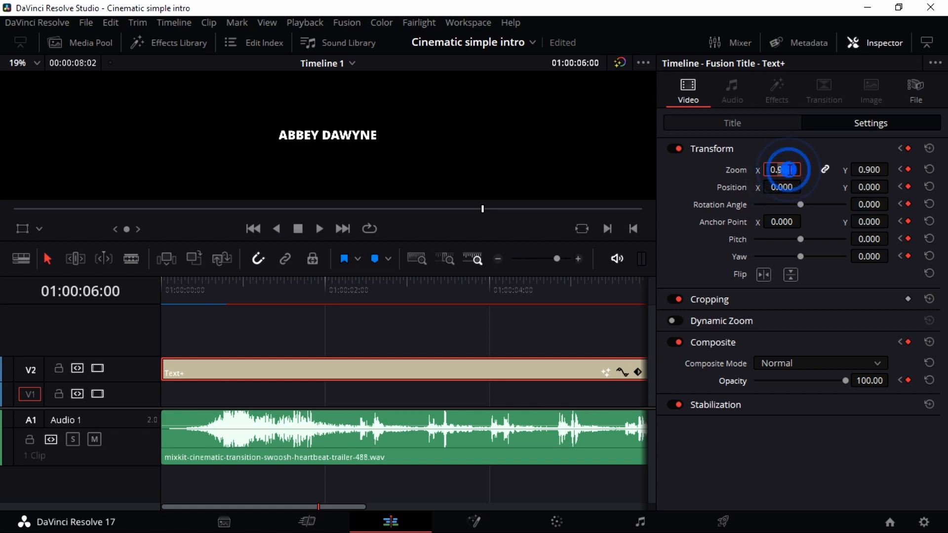
key(BackSpace)
text(0)
key(BackSpace)
text(1)
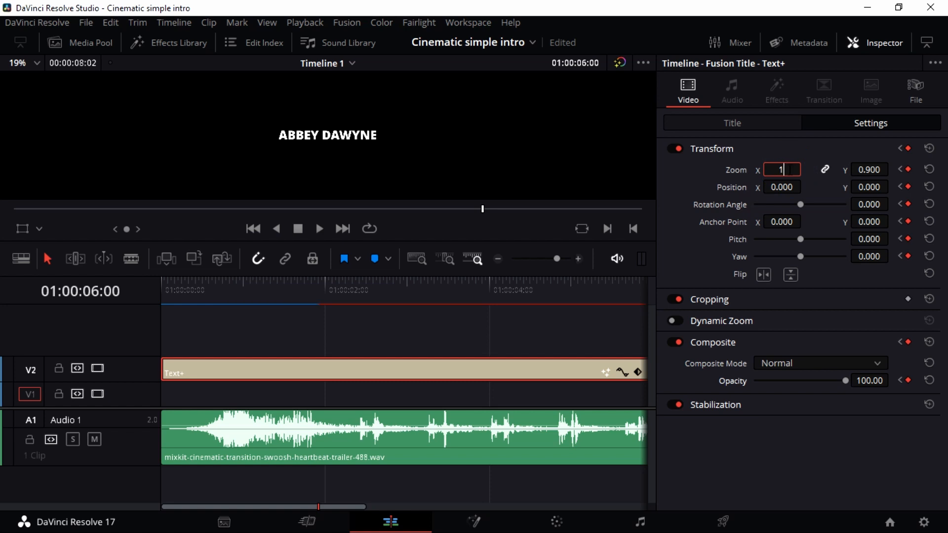
text(.04)
key(Return)
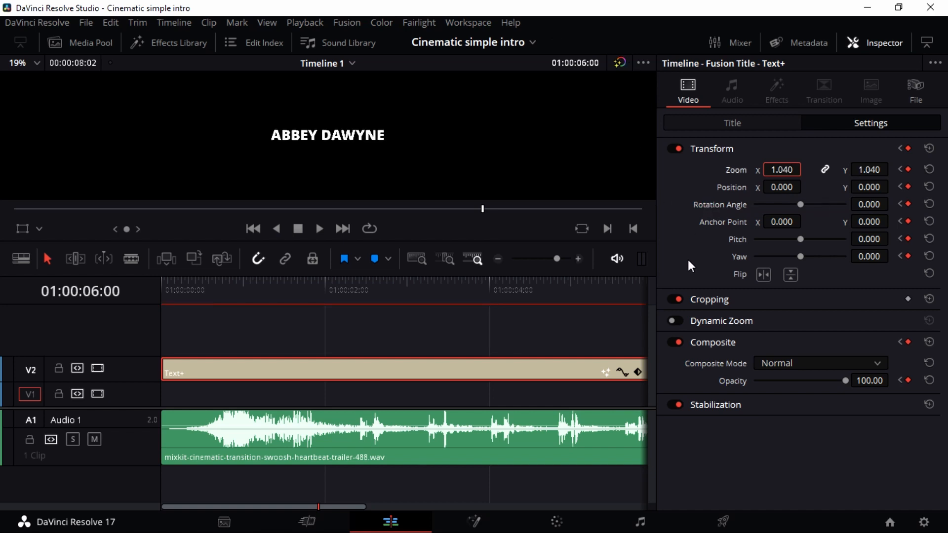
click(892, 43)
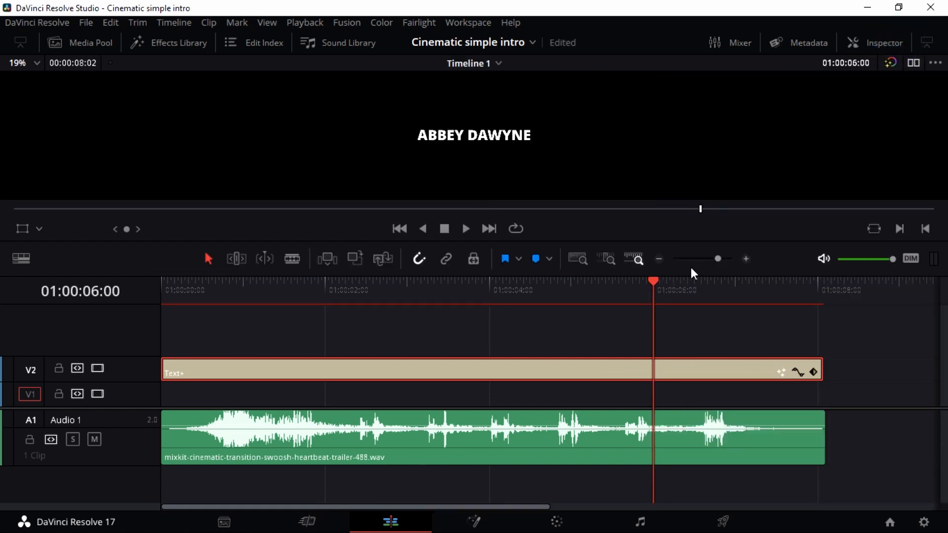
Scrub the playhead to 01:00:06:22 and bring the Text+ title's Inspector properties back up.
drag(655, 285, 728, 310)
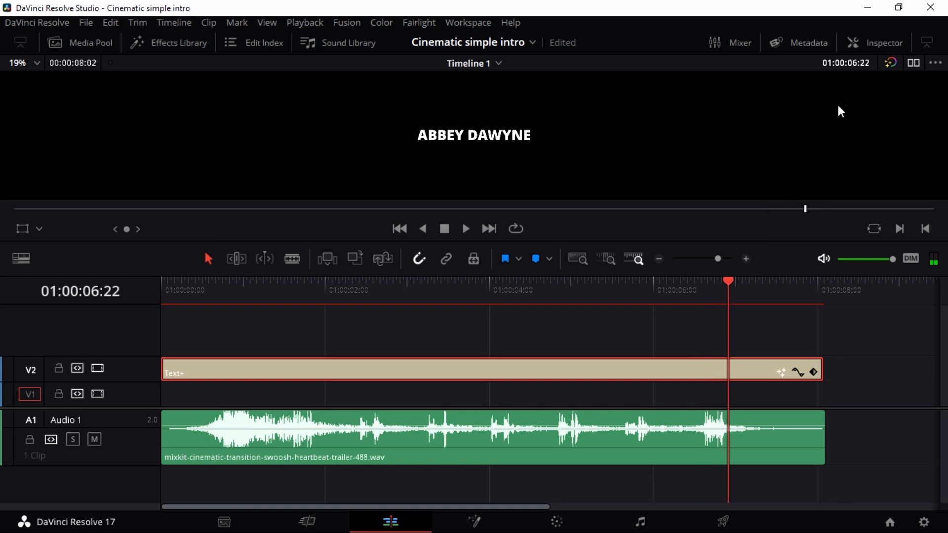
click(879, 42)
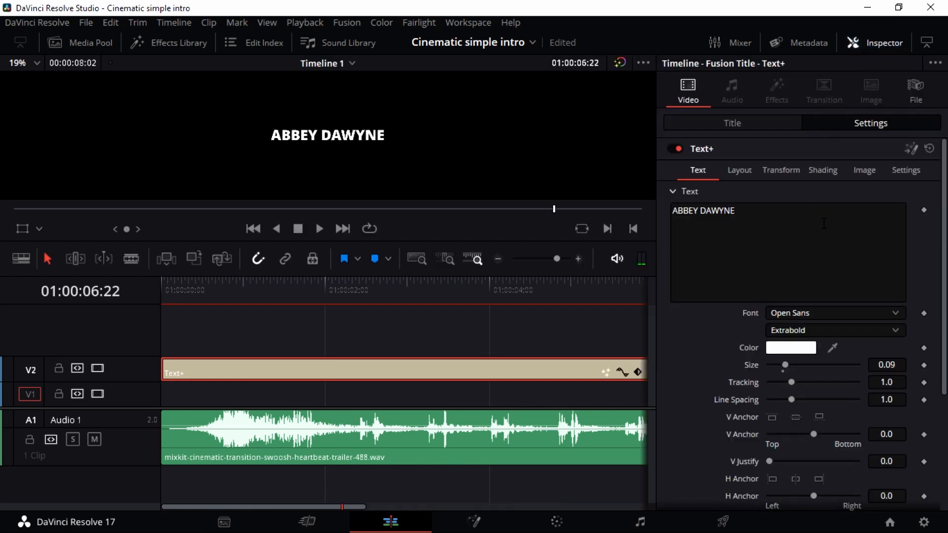
In the title's Settings, keyframe Opacity and set it to 40.
click(847, 129)
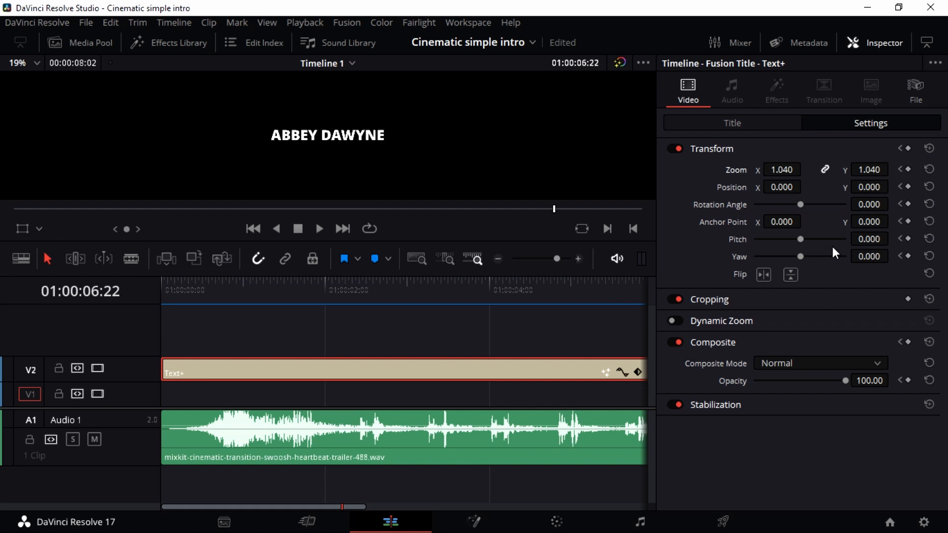
click(908, 381)
click(857, 382)
text(40)
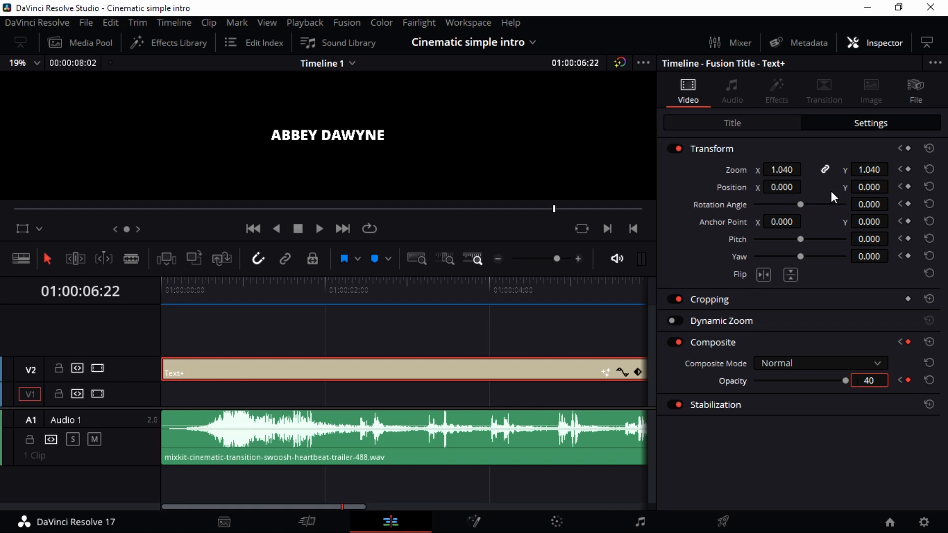
Keyframe the Transform and drag Zoom up to 20.950 so the letters overfill the frame.
click(908, 148)
click(778, 169)
drag(777, 169, 805, 168)
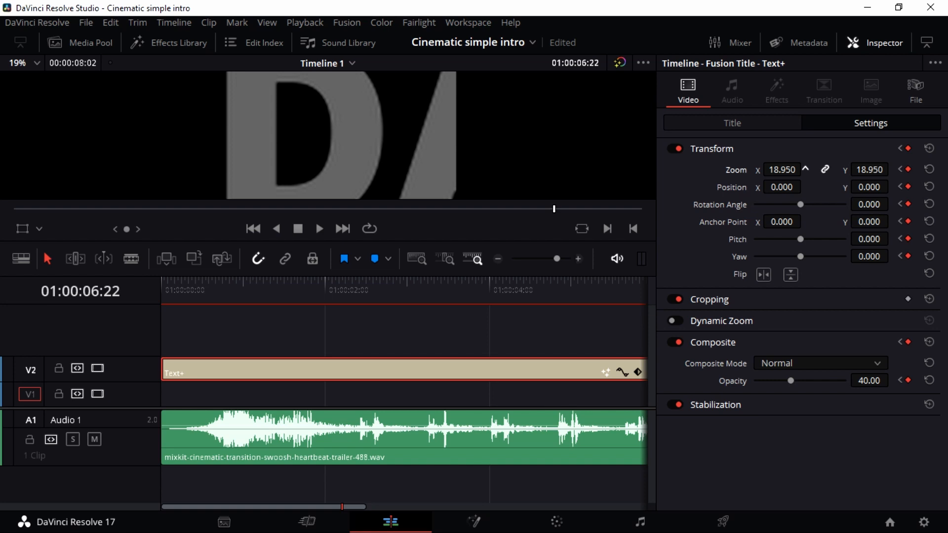
drag(805, 168, 806, 169)
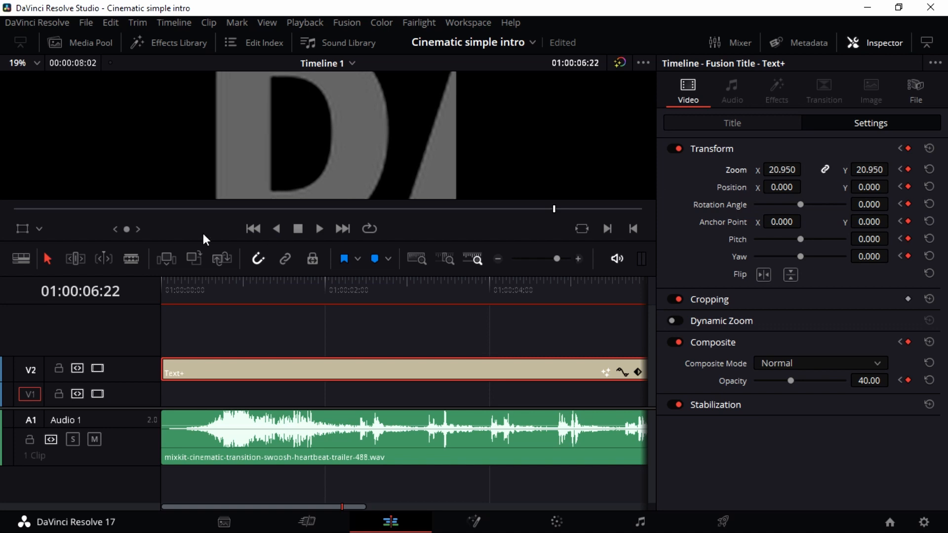
Move the playhead to the clip end at 01:00:08:02 with the title's Settings showing.
click(871, 39)
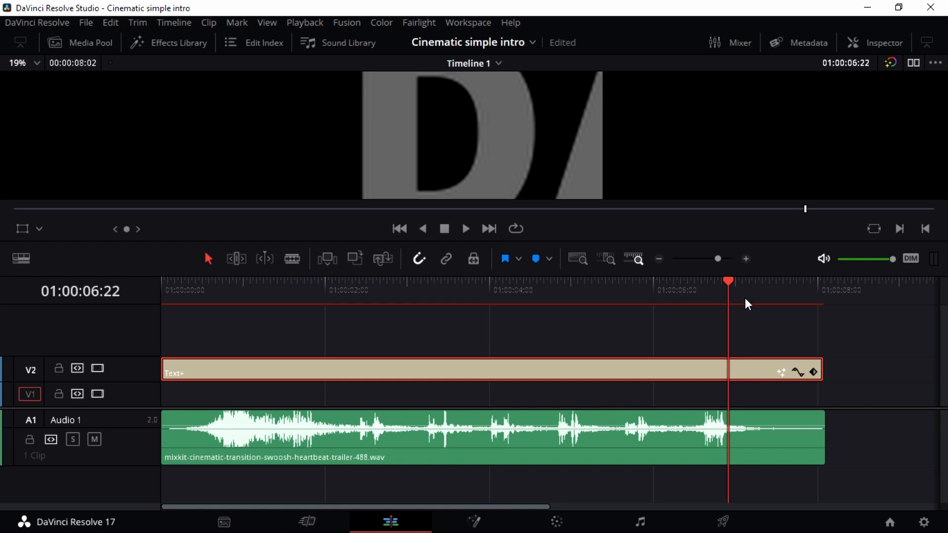
key(End)
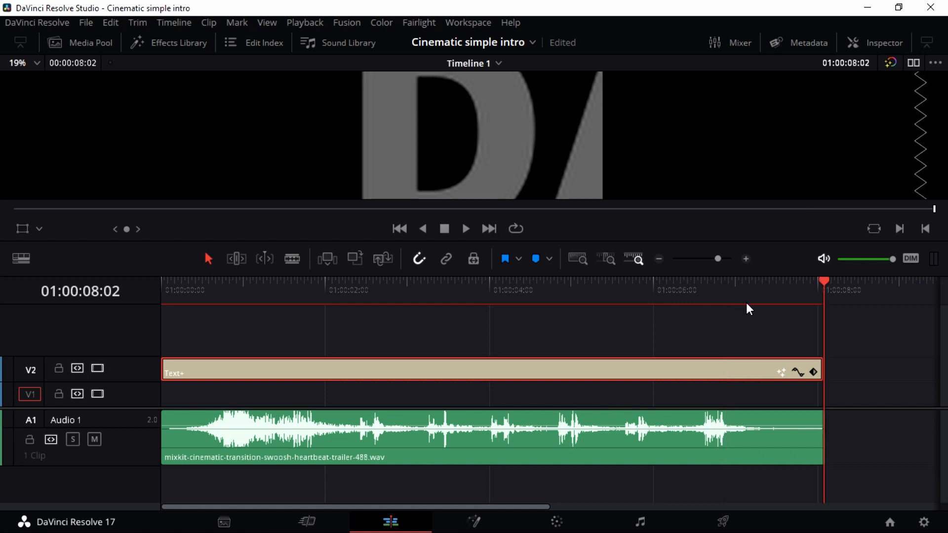
click(871, 45)
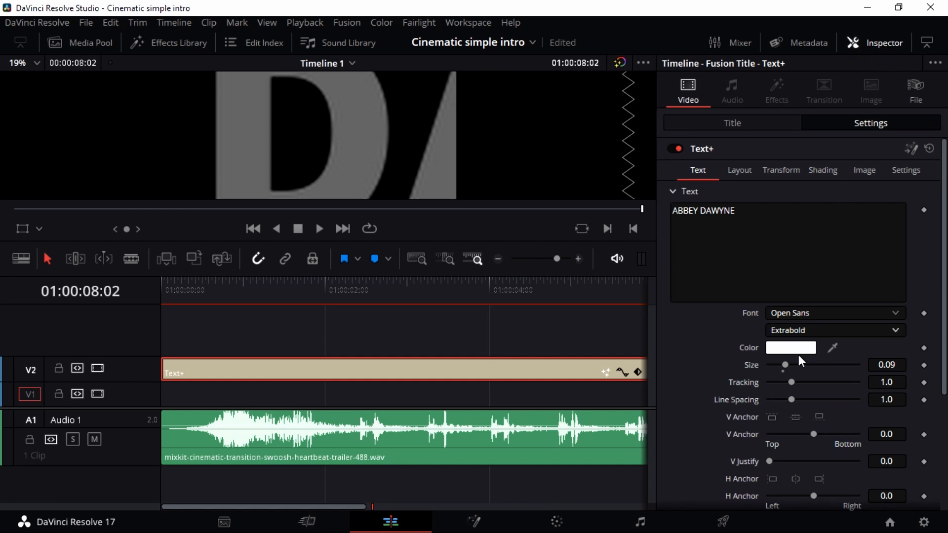
click(860, 129)
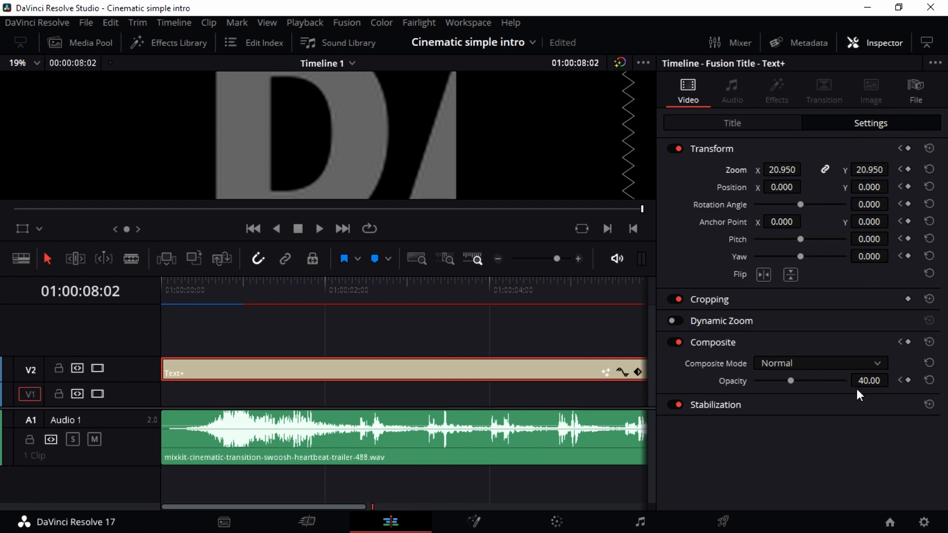
Keyframe the title at Opacity 0 and Zoom 23.660 there.
click(869, 380)
text(0)
key(Return)
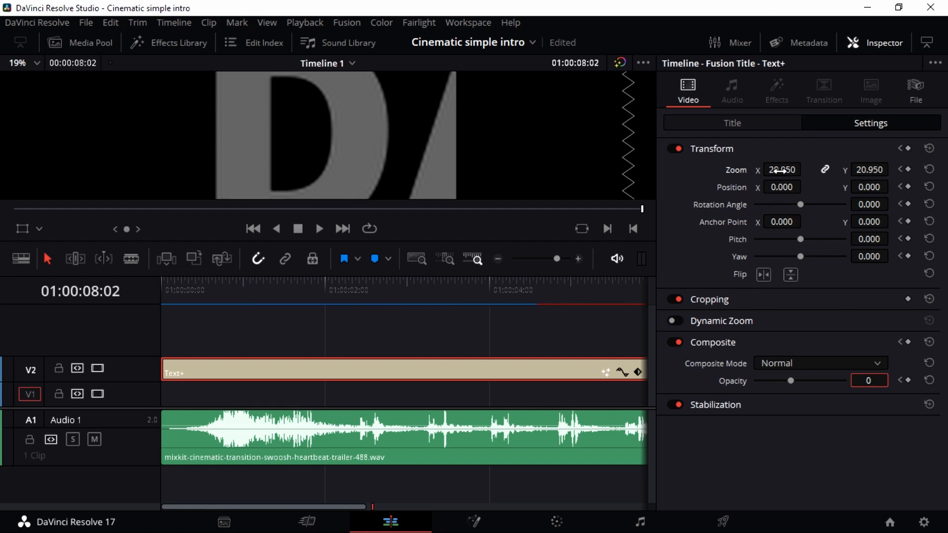
click(907, 169)
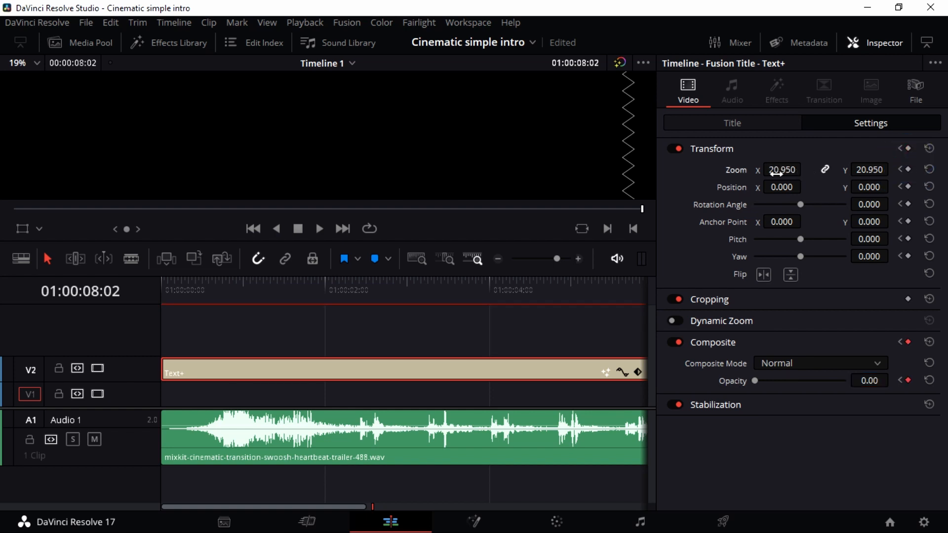
drag(776, 175, 813, 169)
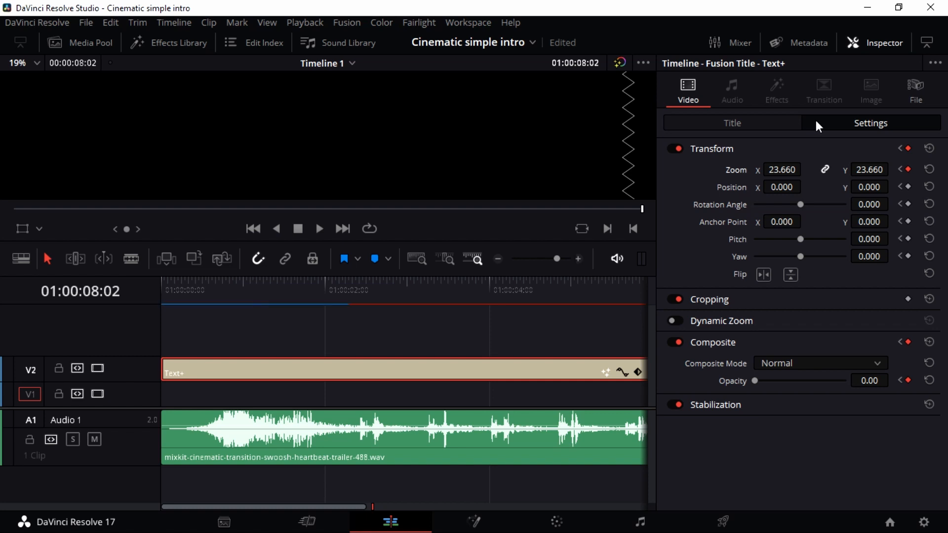
Close the Inspector, preview the keyframed title animation, and return the playhead to 01:00:00:00.
click(875, 43)
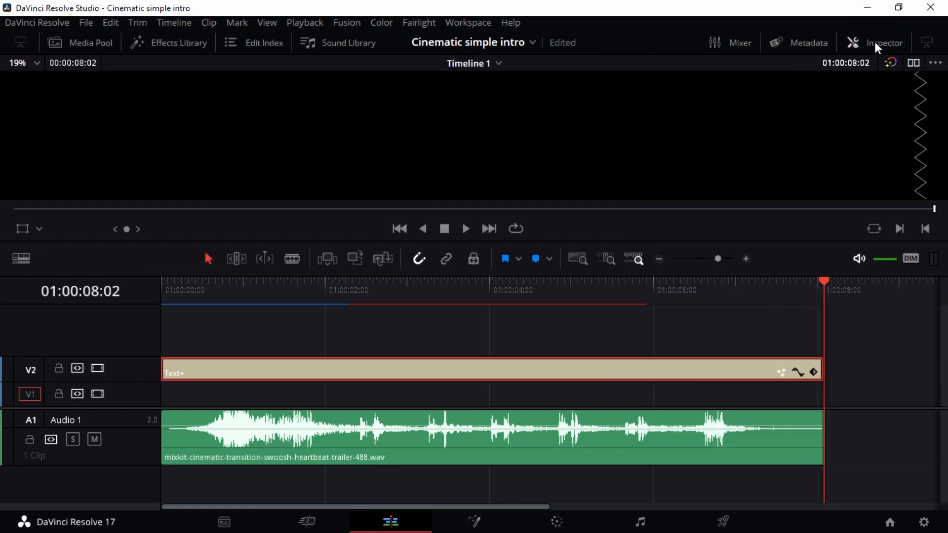
drag(823, 284, 835, 316)
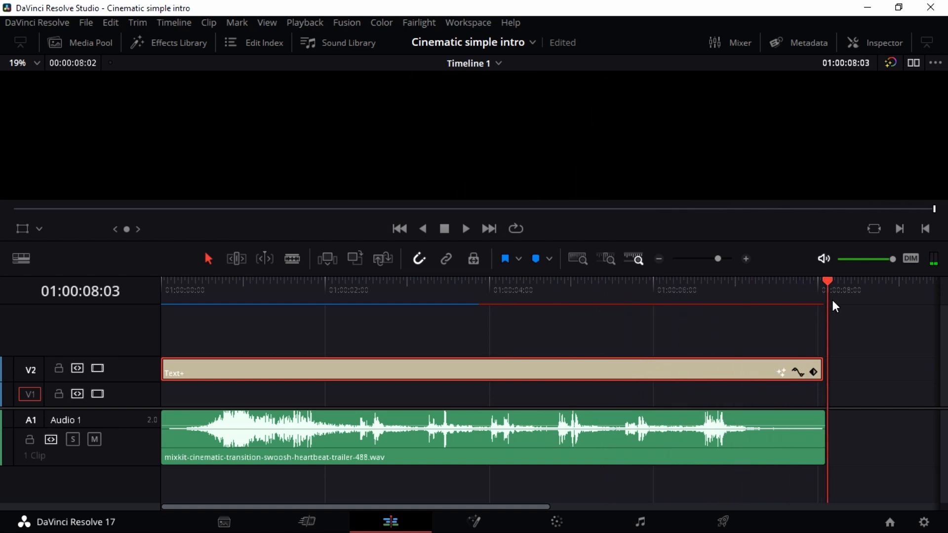
click(824, 284)
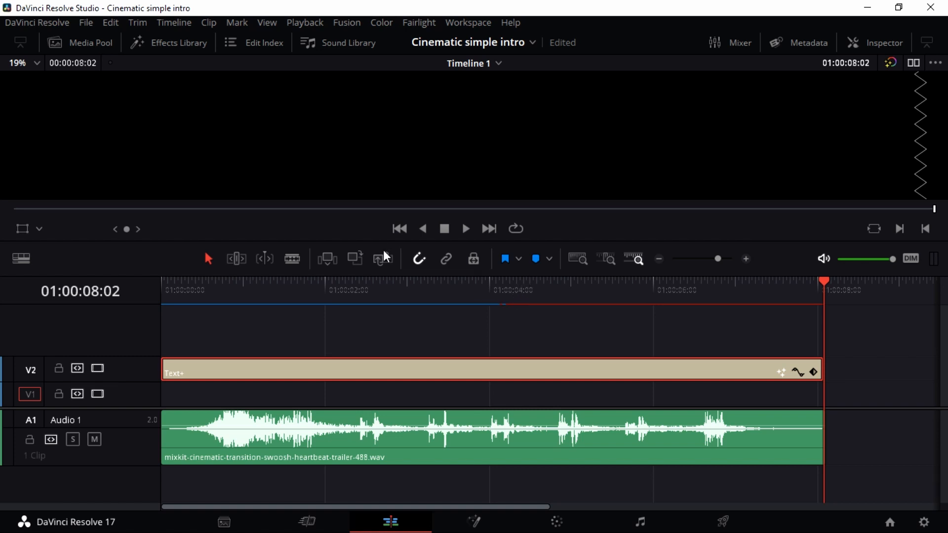
key(Home)
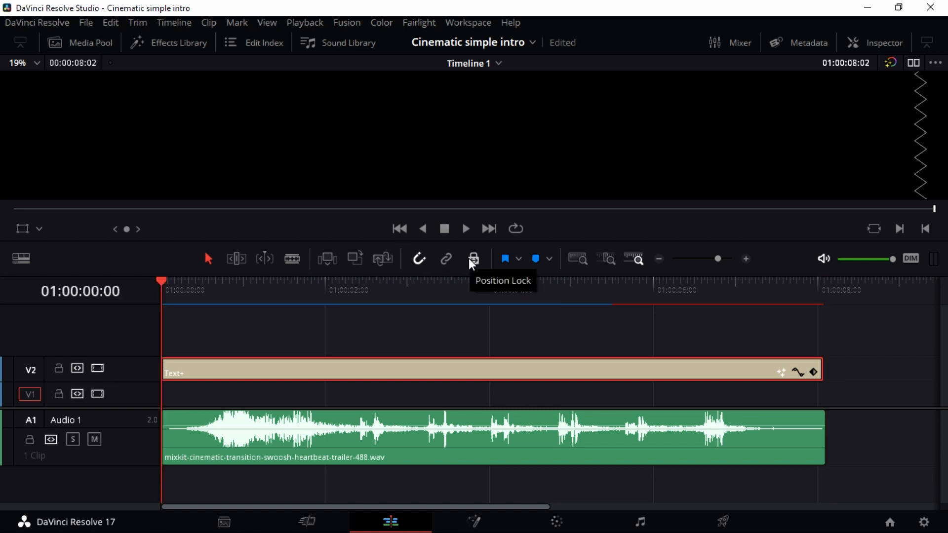
Drop the Fade On title from Effects Library > Titles onto Video 3 and slide it to about 01:00:03.
click(167, 44)
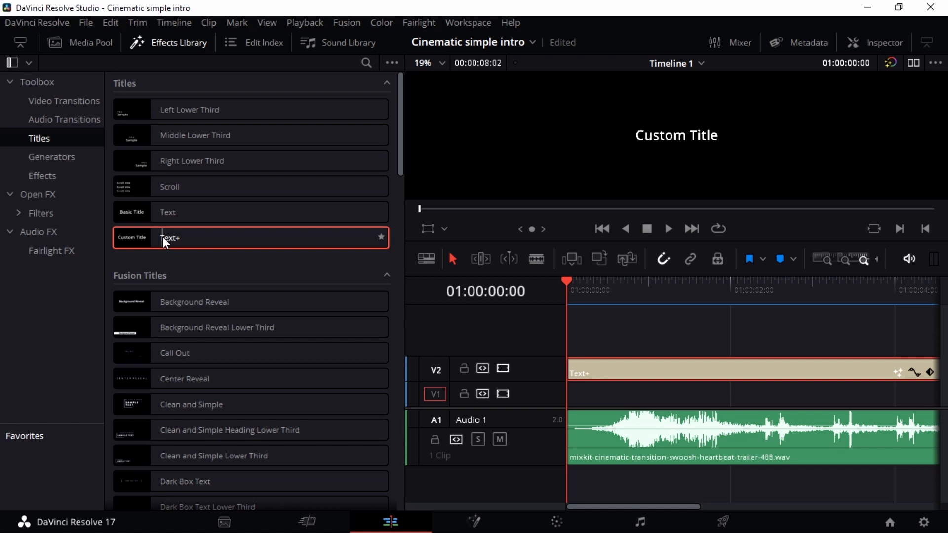
scroll(179, 300, down, 5)
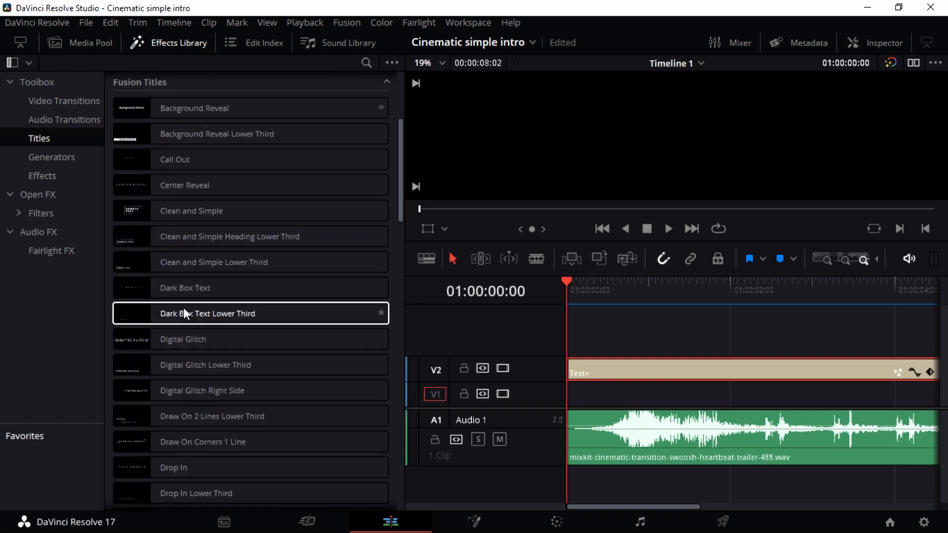
scroll(190, 326, down, 3)
drag(144, 326, 724, 340)
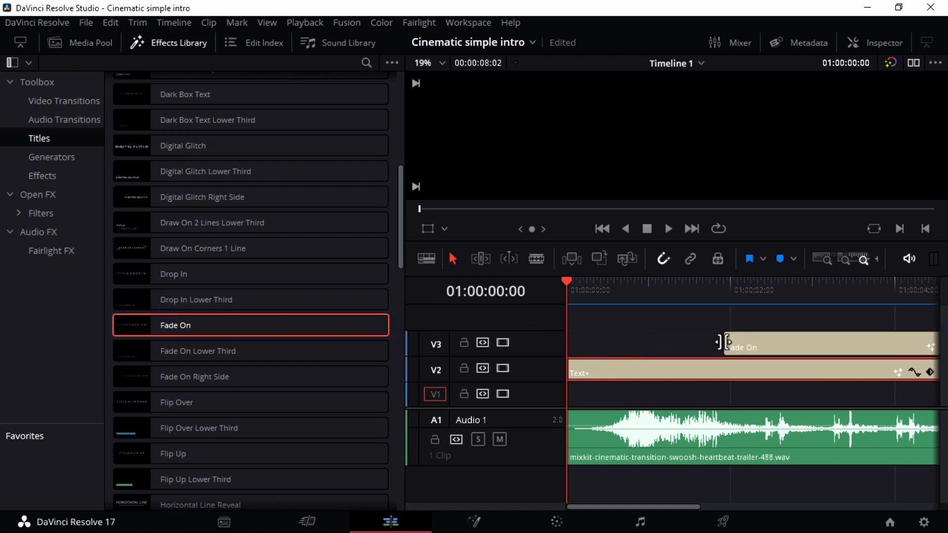
click(192, 44)
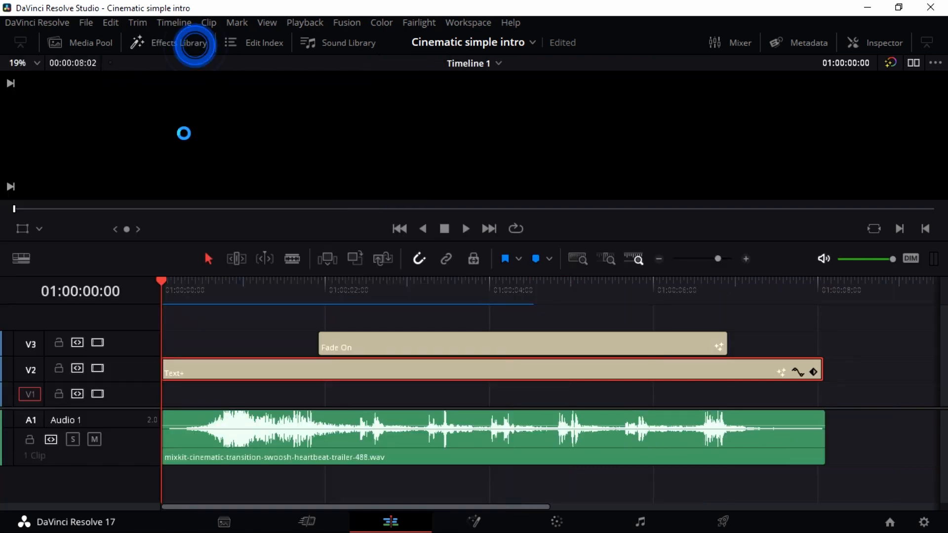
drag(628, 342, 724, 355)
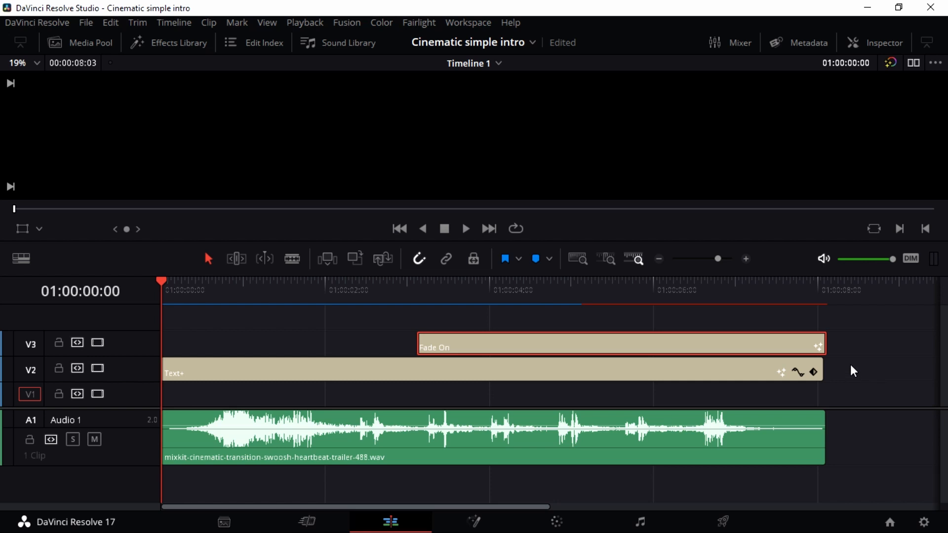
Zoom the timeline and trim the Text+ and Fade On title ends so they line up.
scroll(849, 372, up, 2)
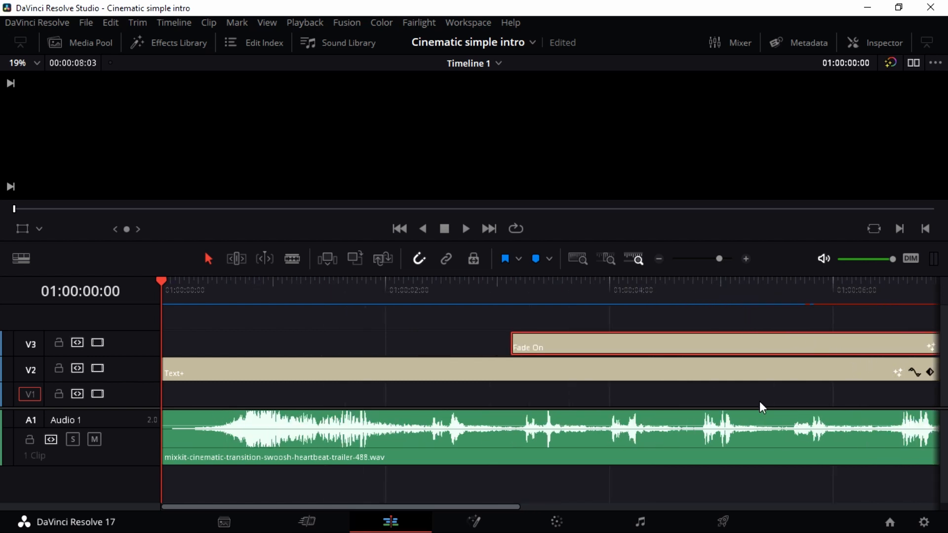
drag(492, 507, 608, 507)
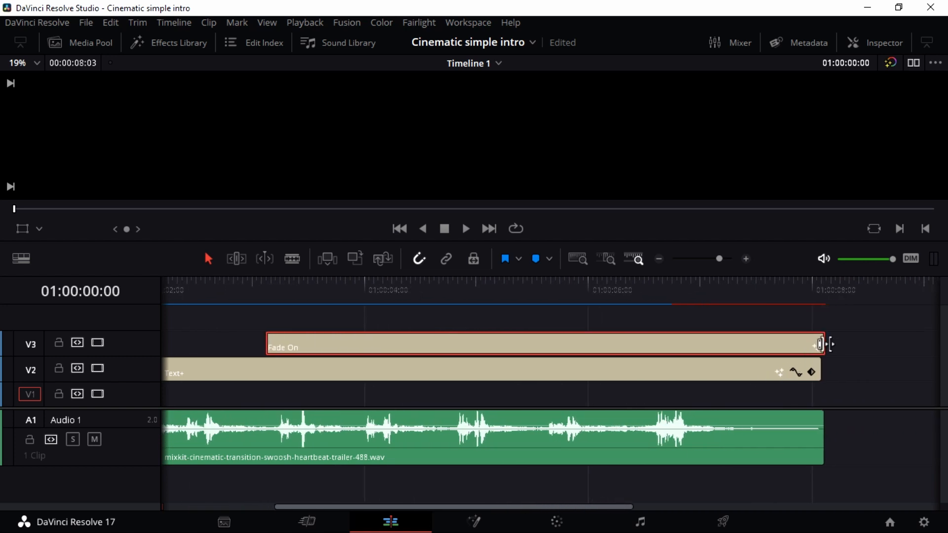
click(815, 366)
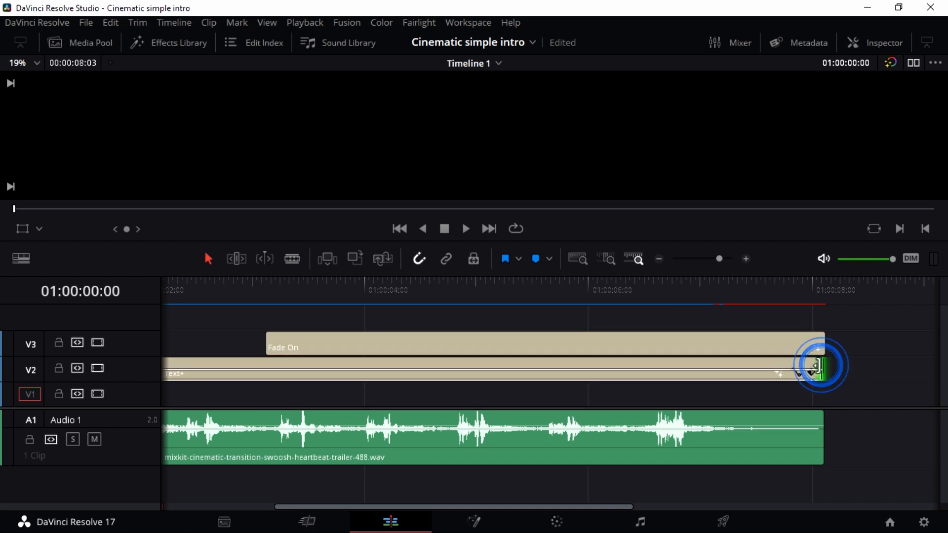
drag(818, 366, 823, 366)
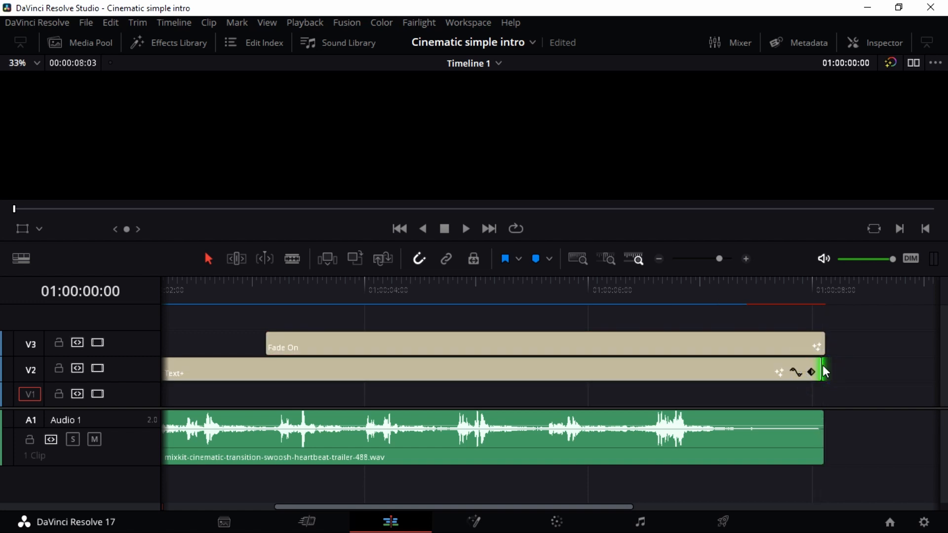
click(819, 346)
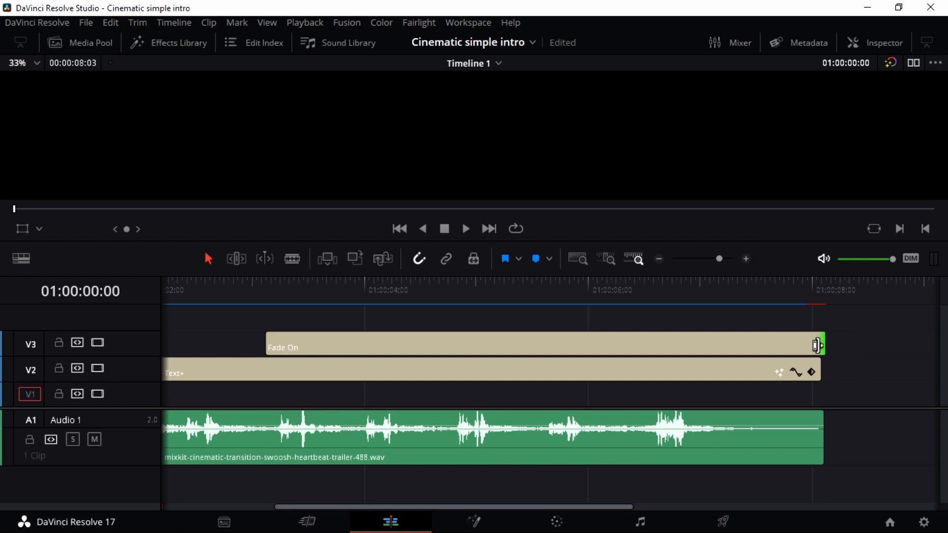
drag(819, 346, 816, 346)
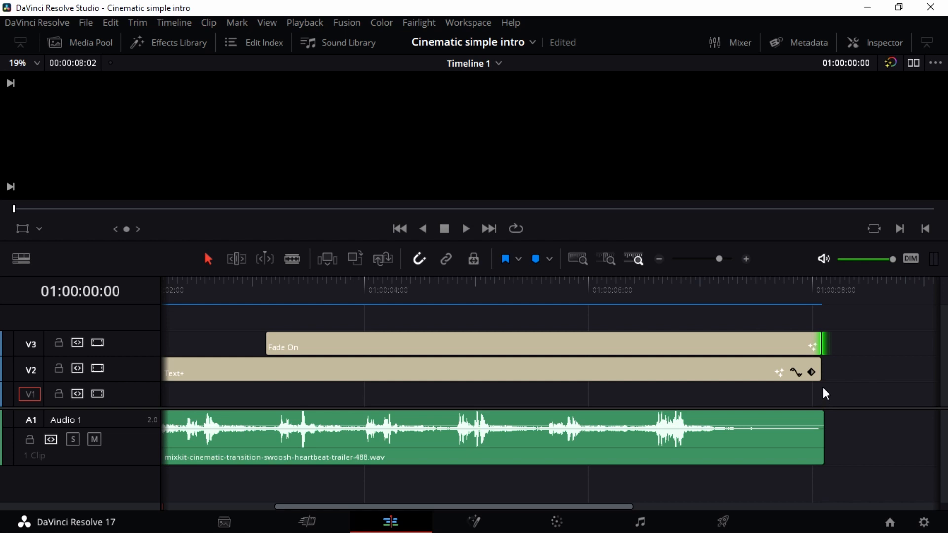
Trim the swoosh audio to end with the titles at 01:00:08:02.
click(817, 282)
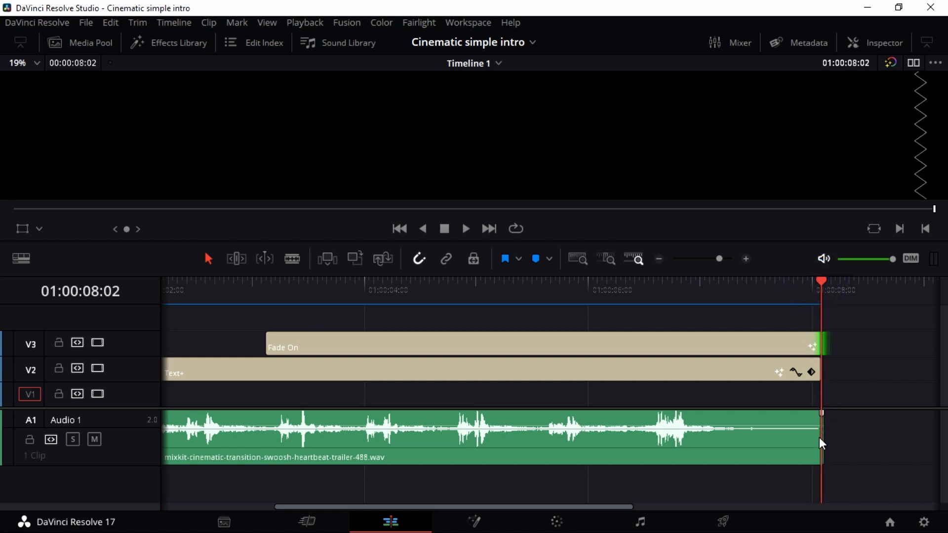
key(ctrl+=)
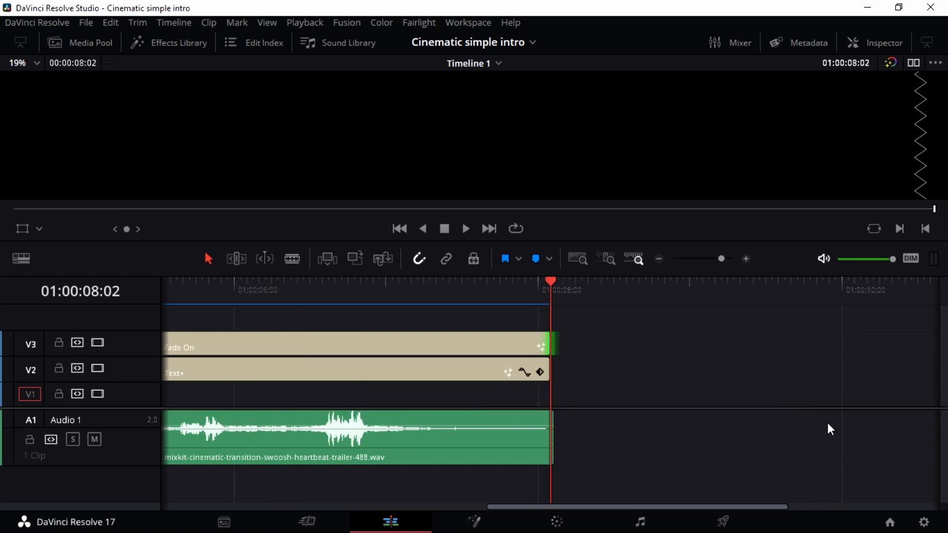
scroll(764, 419, up, 5)
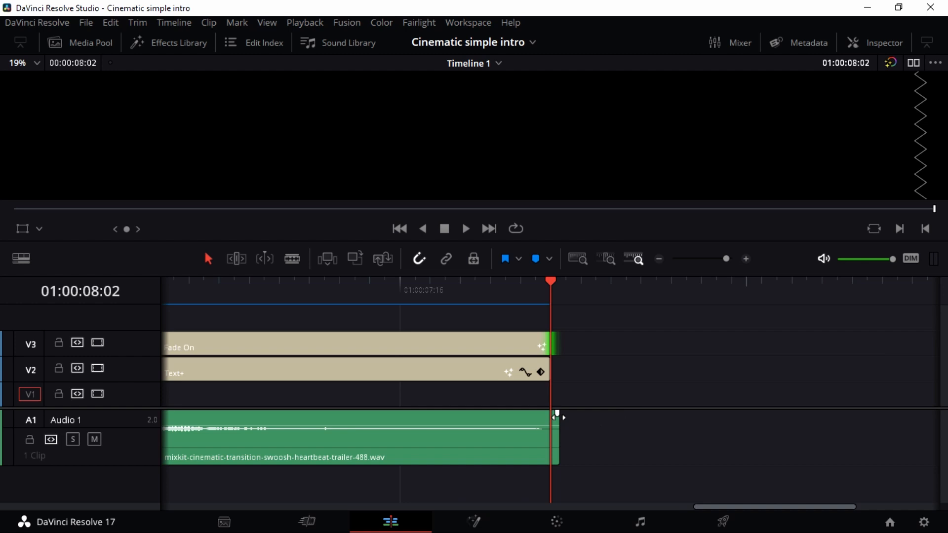
drag(556, 423, 550, 422)
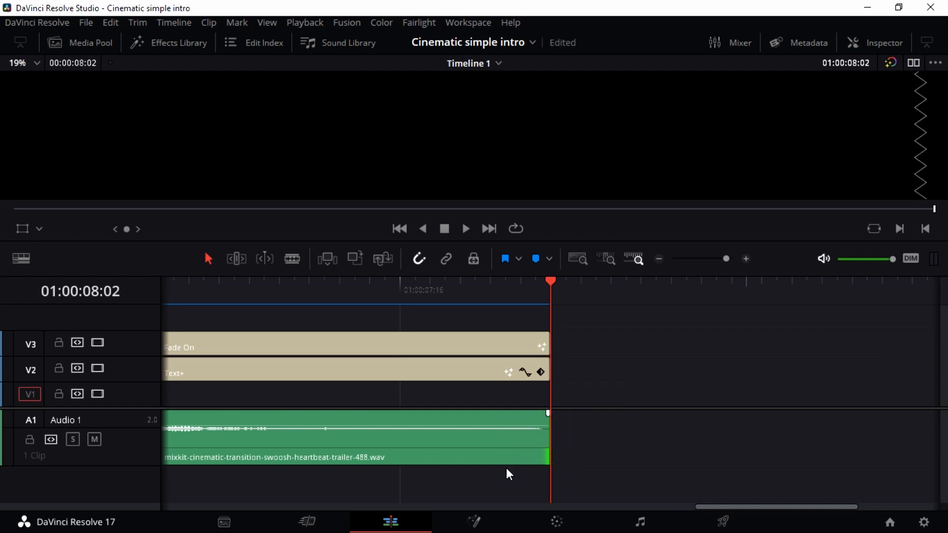
scroll(595, 464, down, 1)
scroll(593, 462, down, 2)
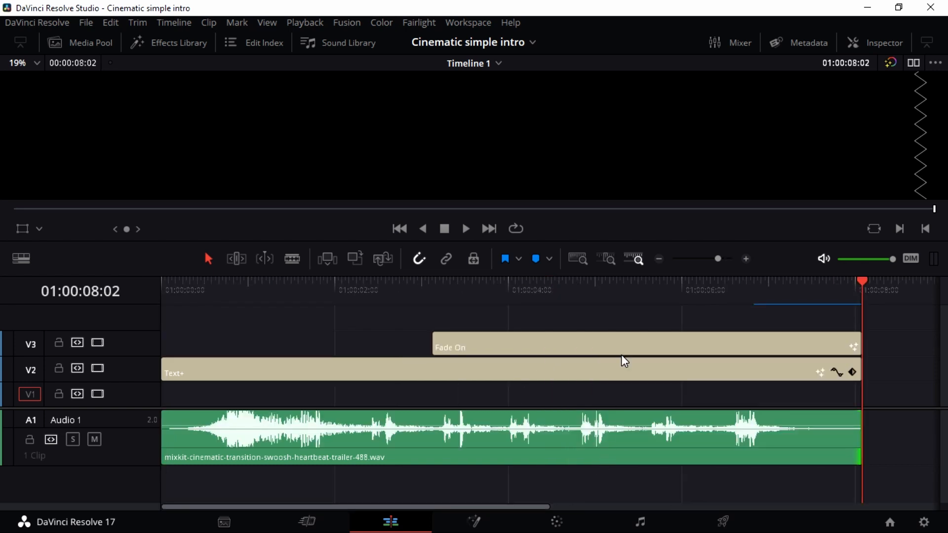
Select the Fade On clip and scrub to about 01:00:03:16, just after it begins.
click(666, 348)
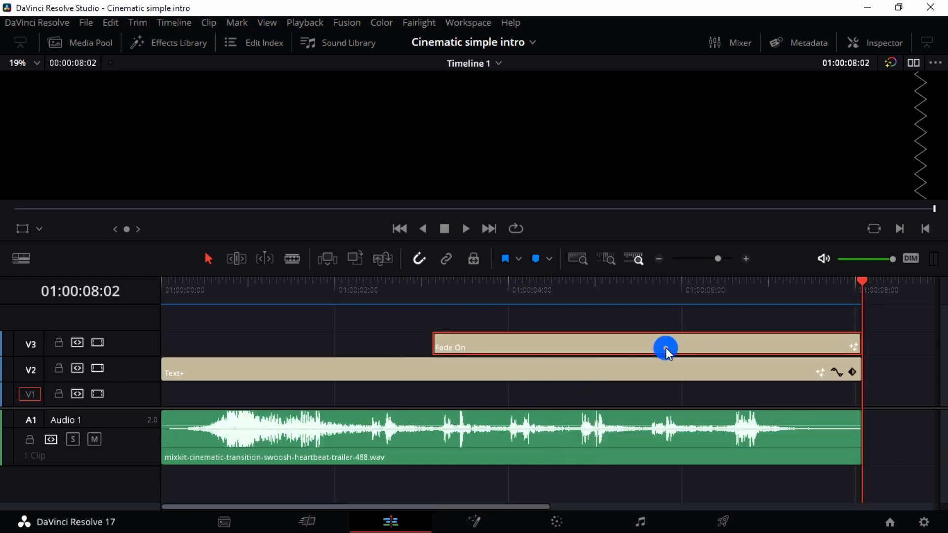
click(489, 280)
drag(488, 280, 453, 286)
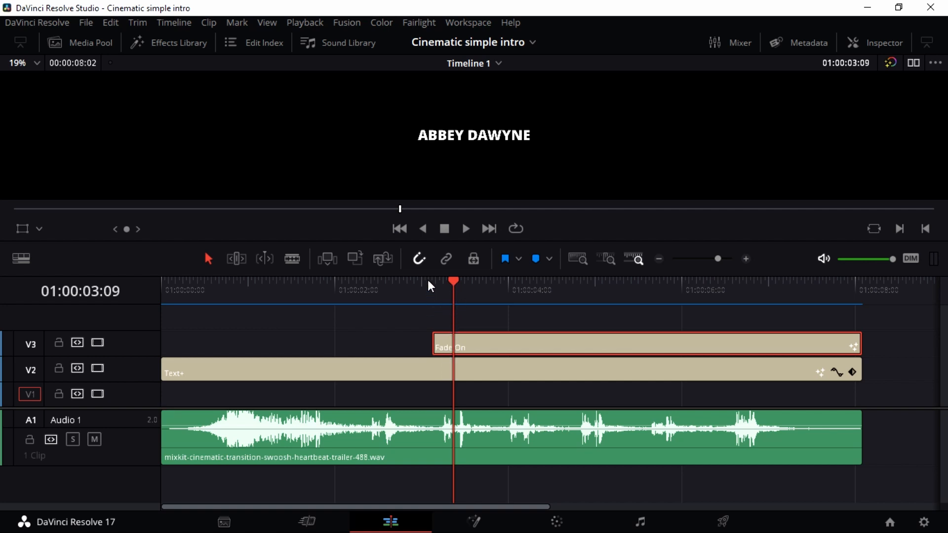
click(452, 280)
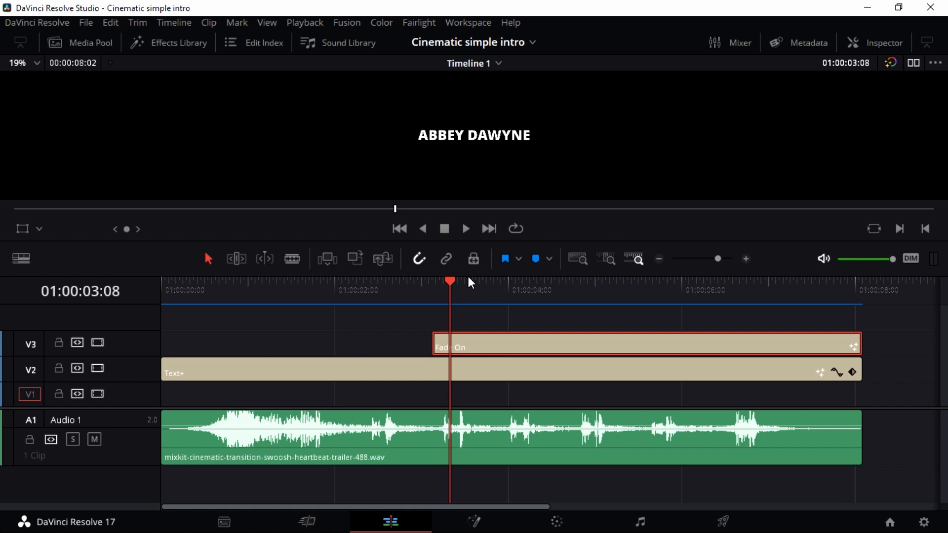
drag(452, 284, 484, 335)
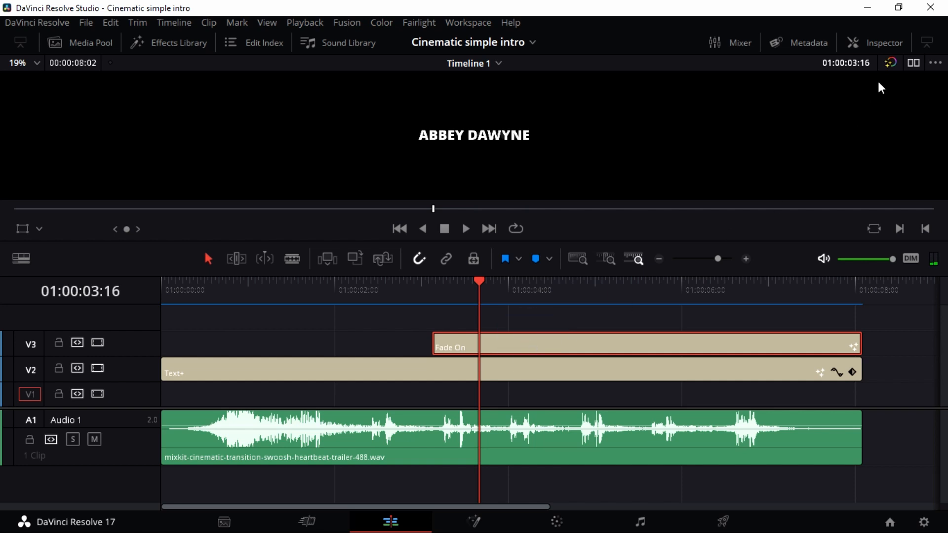
Open the Fade On title's transform settings, adding and then removing transform keyframes.
click(881, 43)
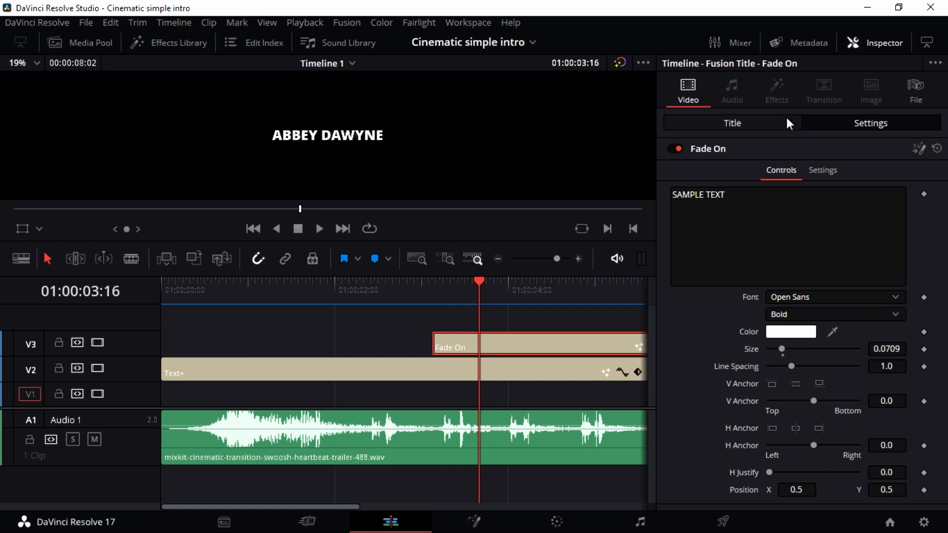
click(838, 123)
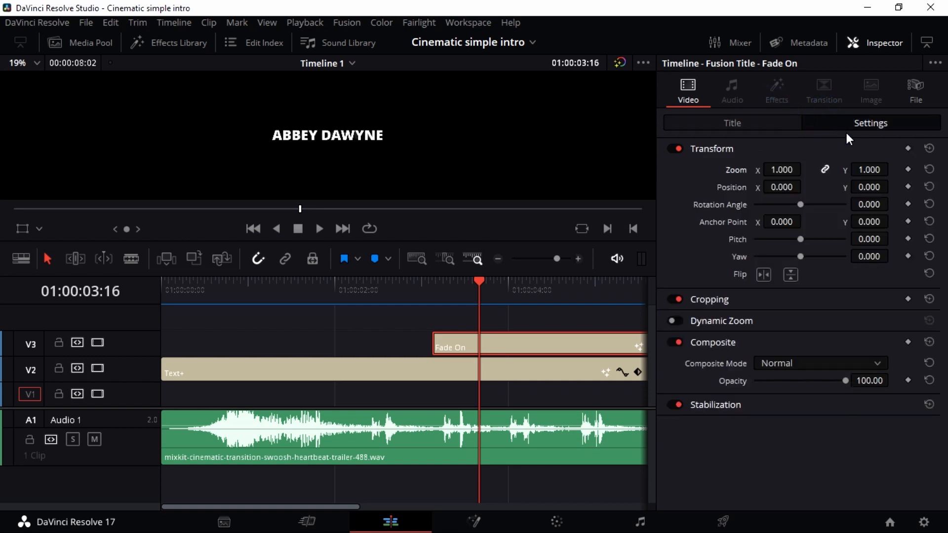
click(907, 148)
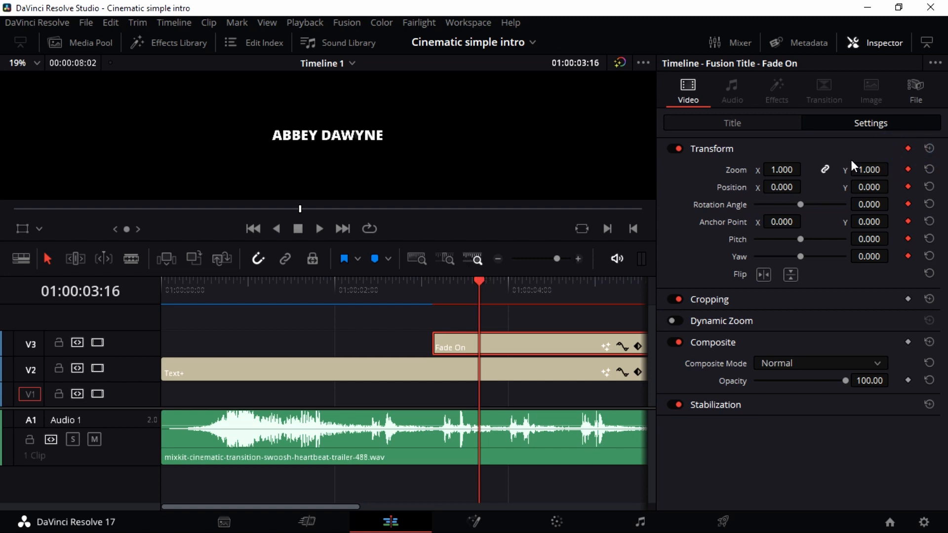
click(909, 149)
click(909, 148)
drag(783, 188, 773, 188)
drag(479, 280, 616, 274)
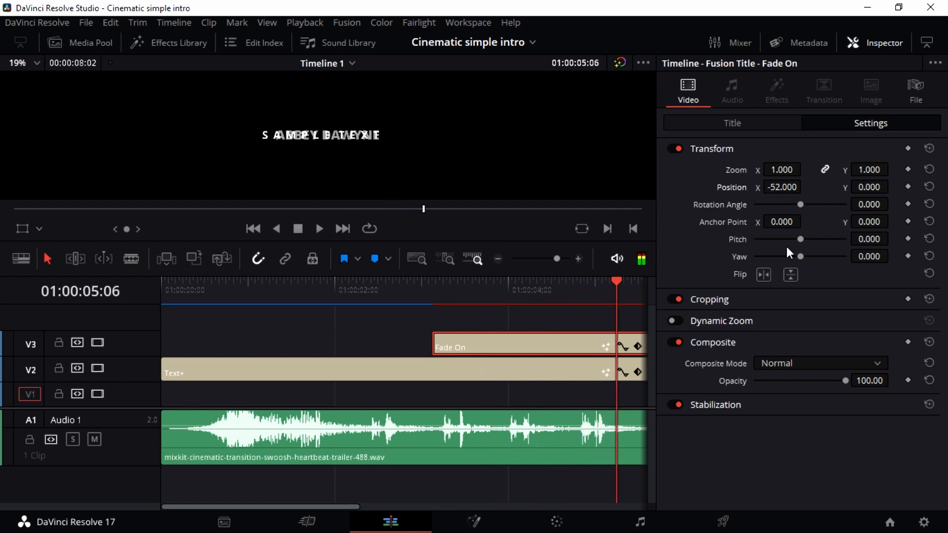
click(782, 188)
drag(782, 189, 729, 189)
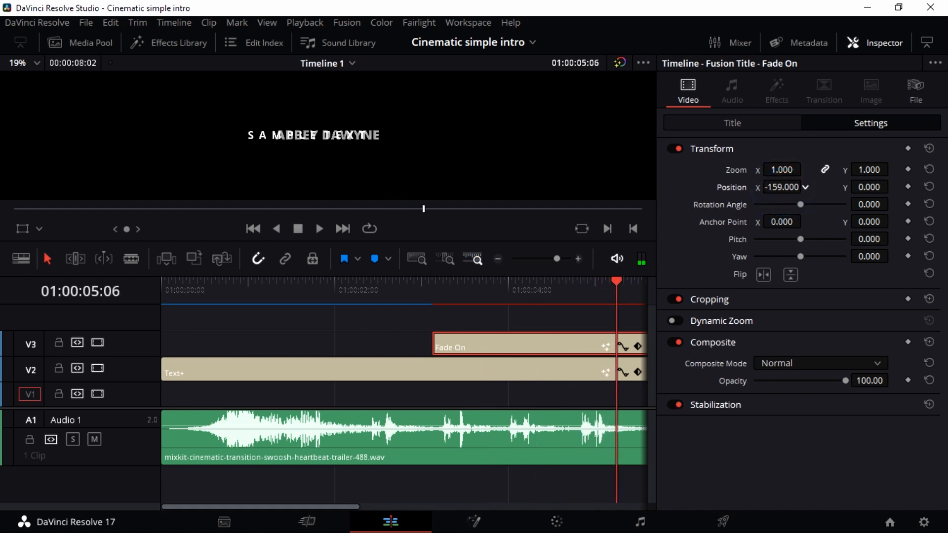
drag(867, 190, 758, 190)
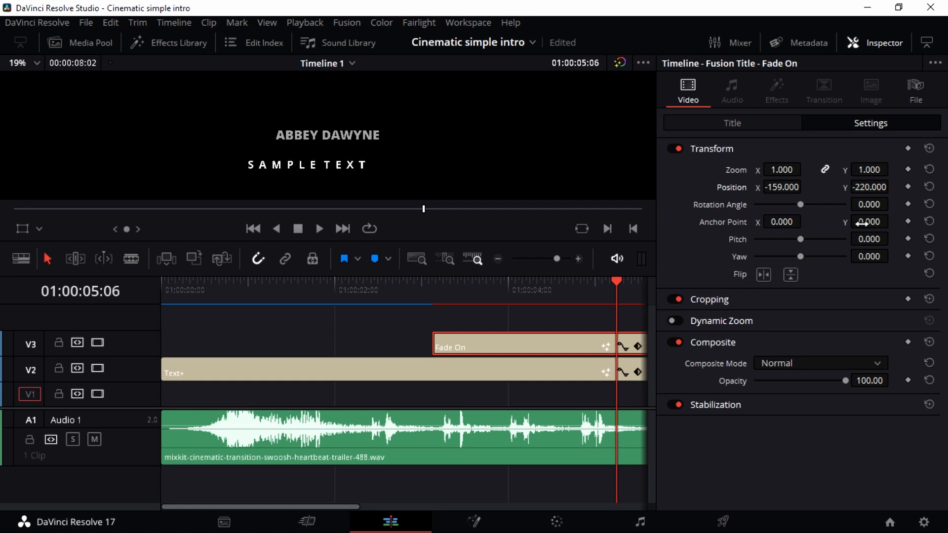
Shrink the Fade On title to zoom 0.48 and enlarge the viewer.
click(779, 169)
drag(778, 169, 761, 170)
drag(805, 170, 785, 170)
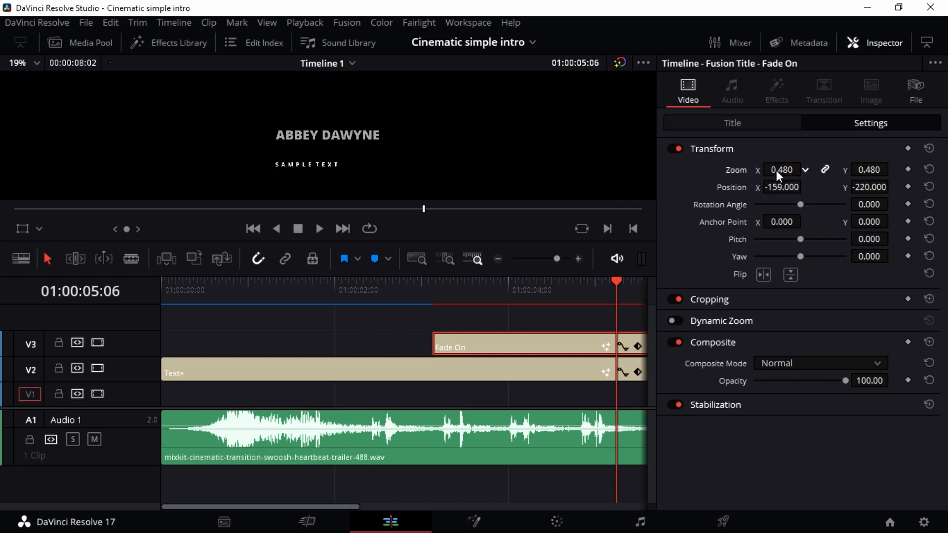
drag(472, 273, 464, 349)
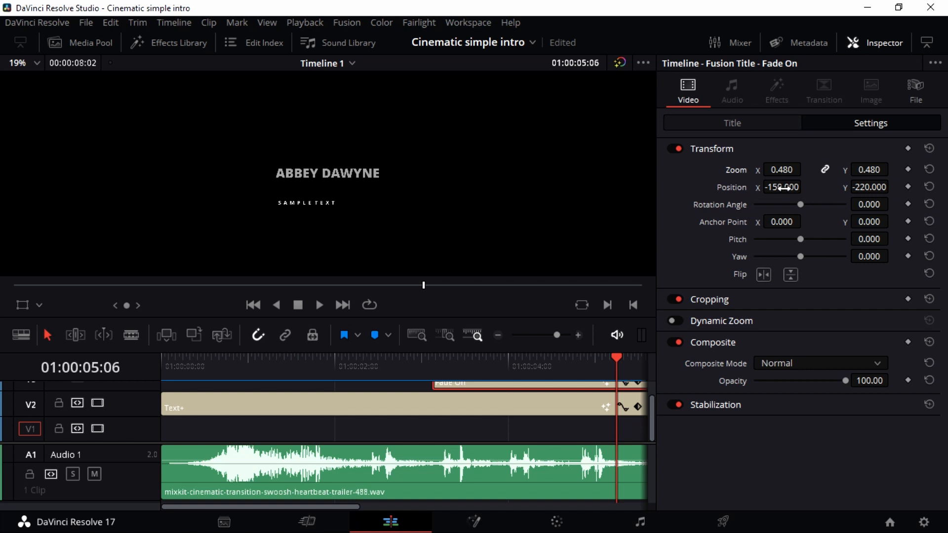
Set the SAMPLE TEXT subtitle's position to X 5 and Y -121, beneath ABBEY DAWYNE.
drag(782, 189, 805, 187)
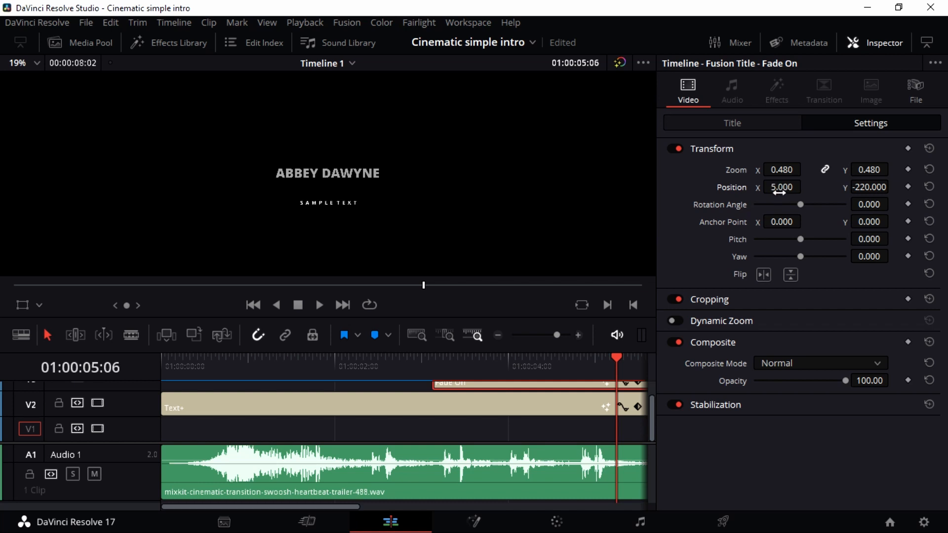
drag(852, 184, 892, 186)
Replace the Fade On subtitle's SAMPLE TEXT wording with VIDEO.
click(769, 123)
click(727, 201)
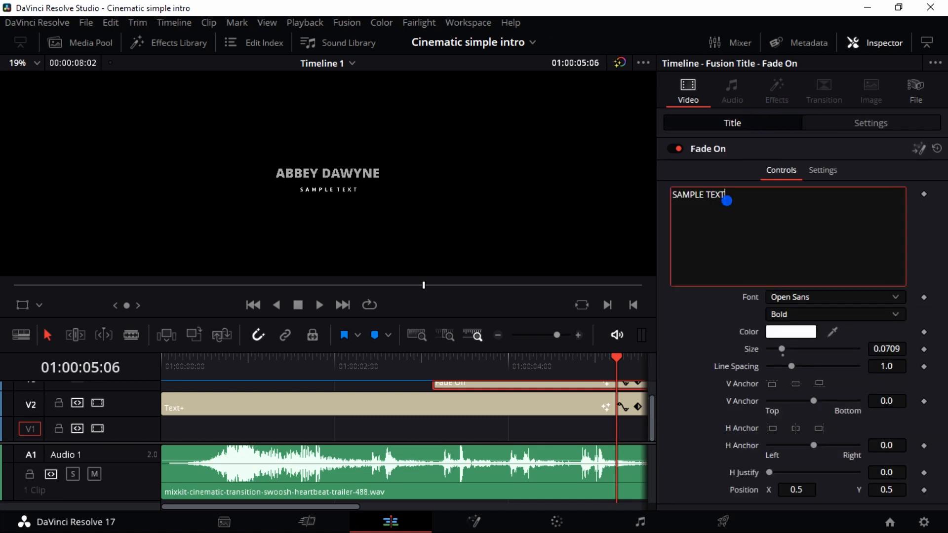
key(ctrl+a)
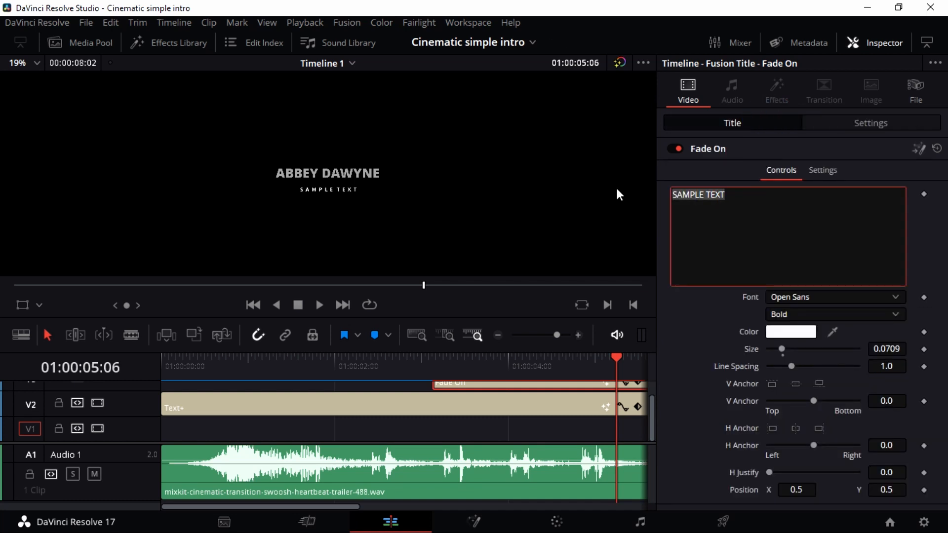
text(VIDEO)
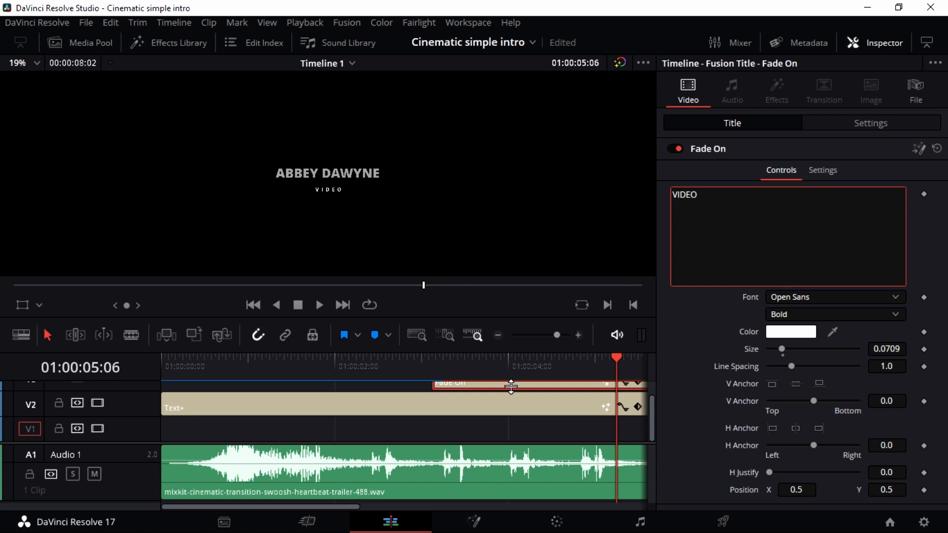
drag(623, 355, 665, 368)
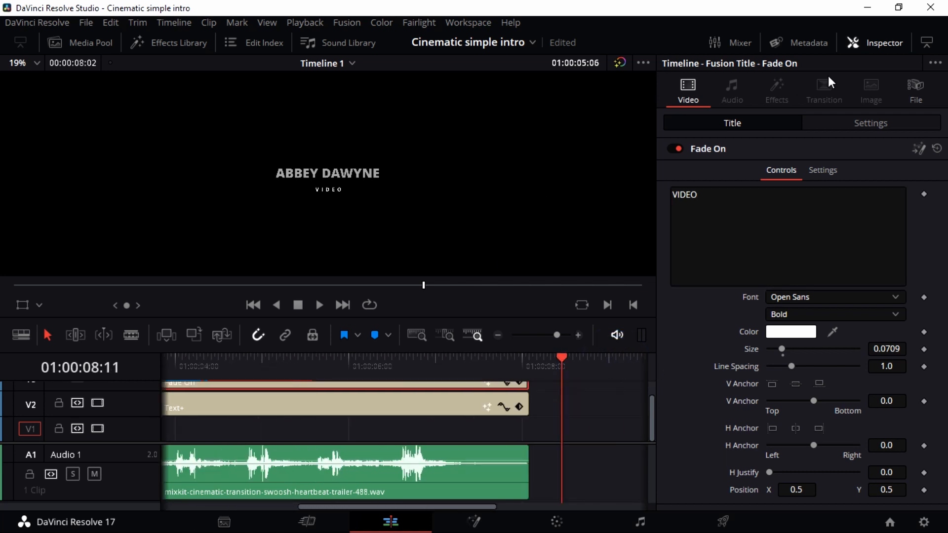
Alt-drag a copy of the V3 Fade On clip onto a new V4 track above it.
click(888, 45)
drag(568, 374, 252, 369)
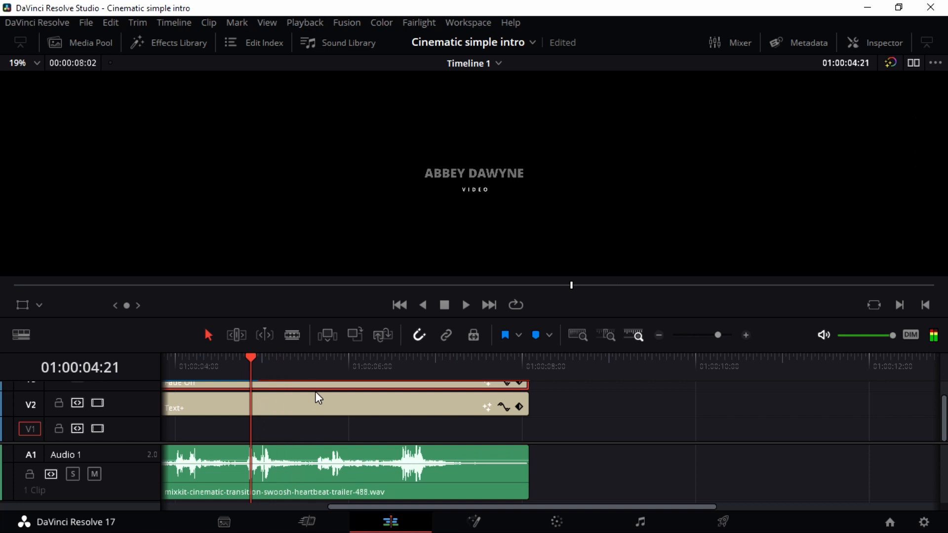
scroll(318, 398, up, 2)
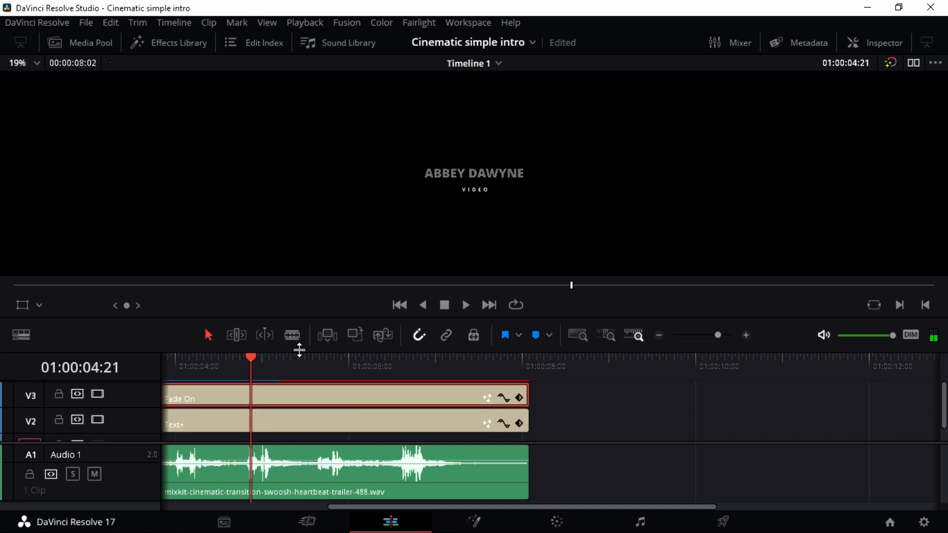
key(Home)
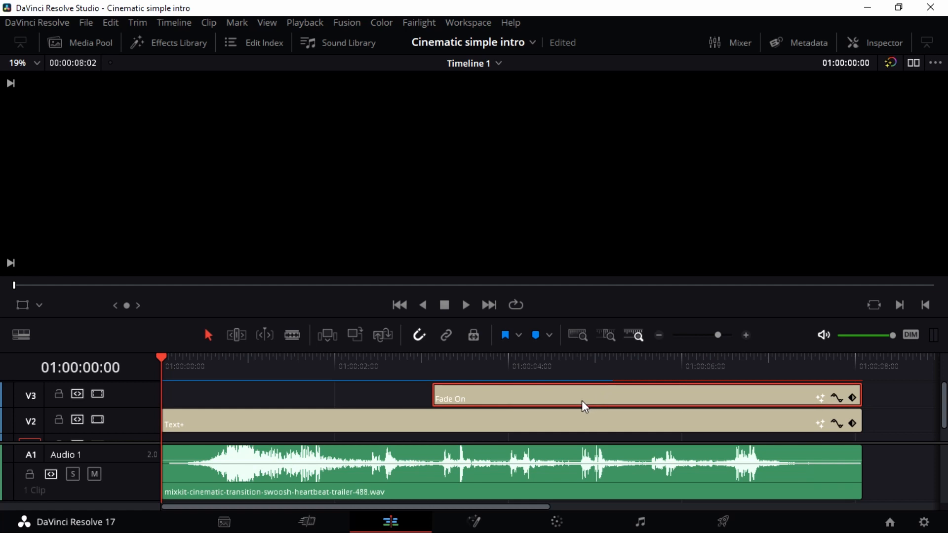
click(582, 402)
mouse_move(584, 406)
mouse_down()
mouse_move(583, 385)
mouse_move(576, 412)
mouse_up()
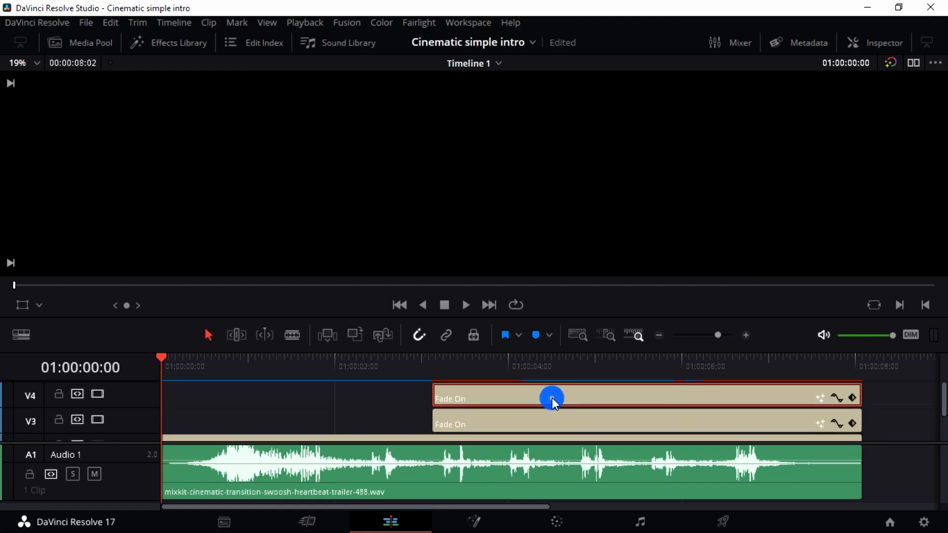
click(541, 362)
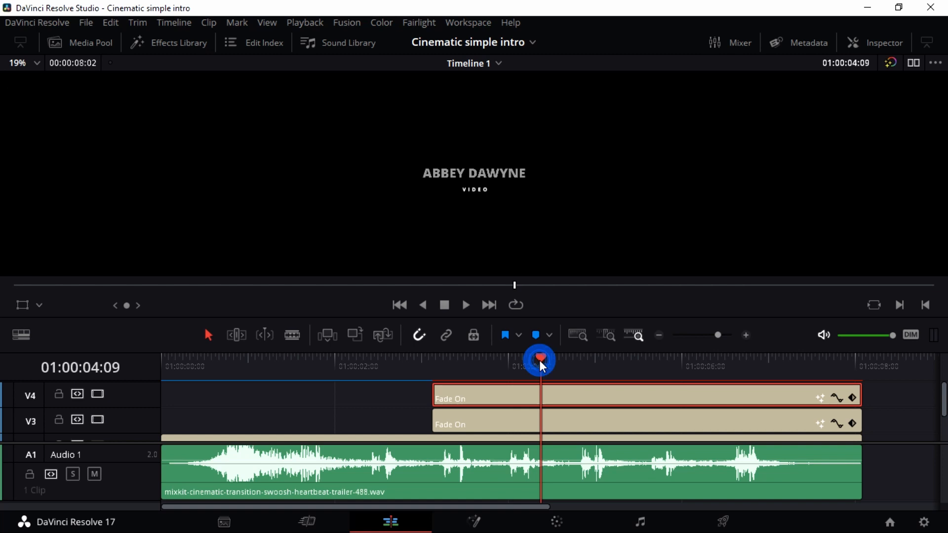
Retype the V4 subtitle copy's text as DESIGN.
click(871, 48)
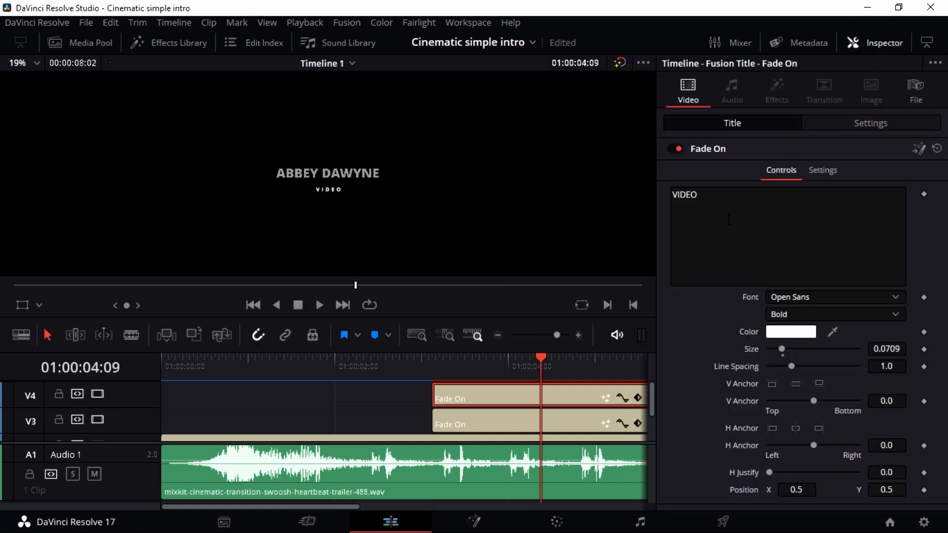
double_click(714, 193)
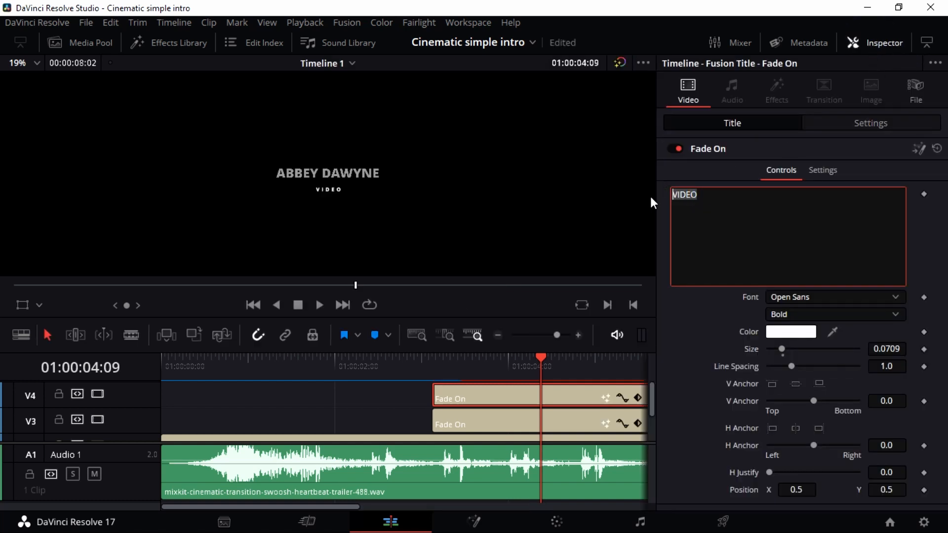
text(DESIGN)
click(845, 122)
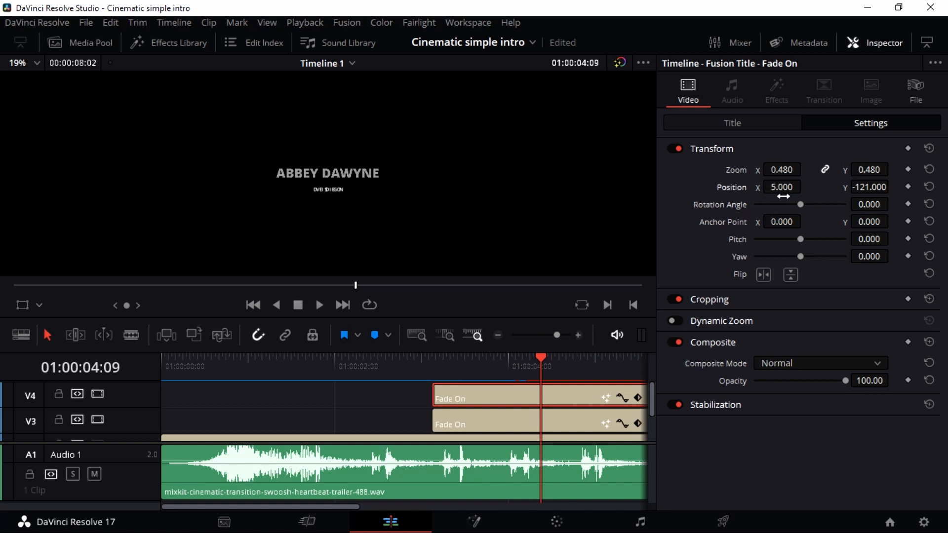
Move DESIGN to Position X -356, then reset the VIDEO subtitle's zoom to 1.000.
drag(783, 188, 618, 187)
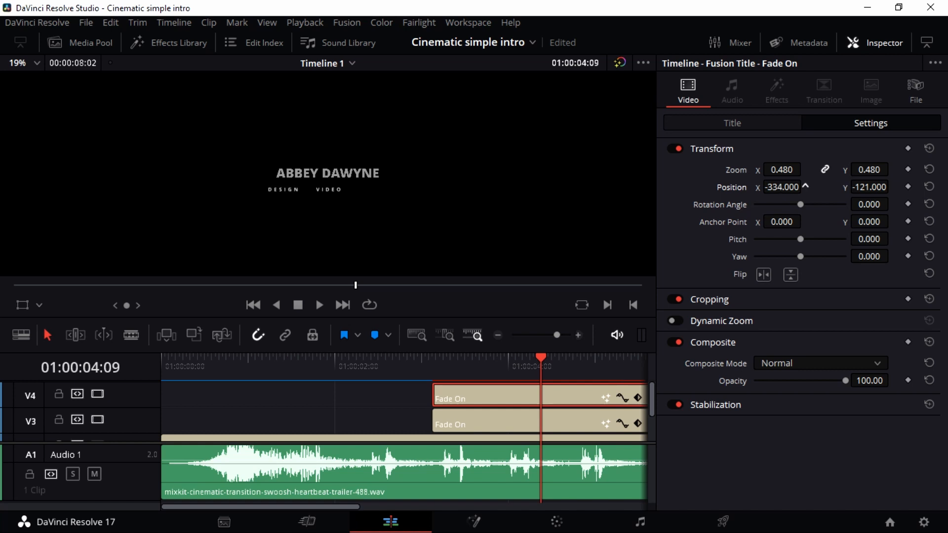
drag(618, 187, 608, 188)
click(520, 416)
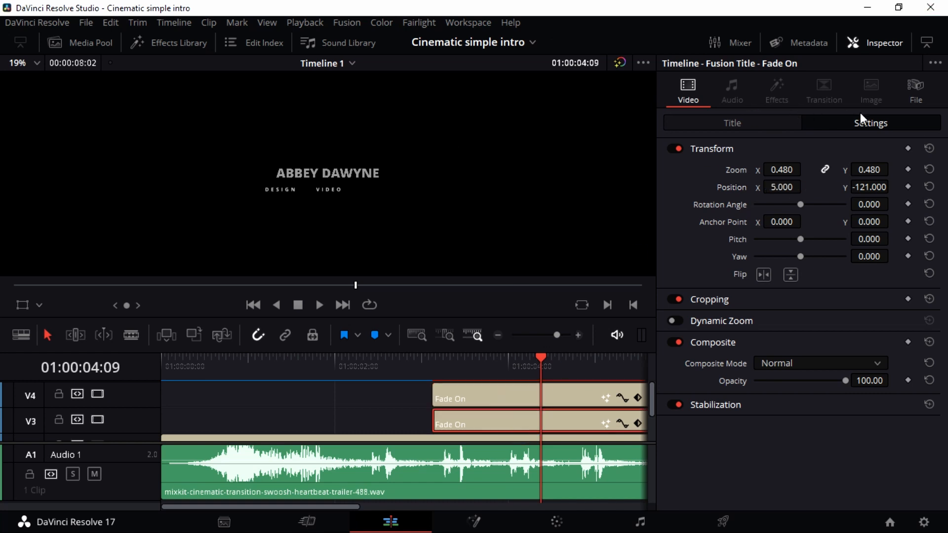
click(785, 172)
drag(785, 171, 770, 173)
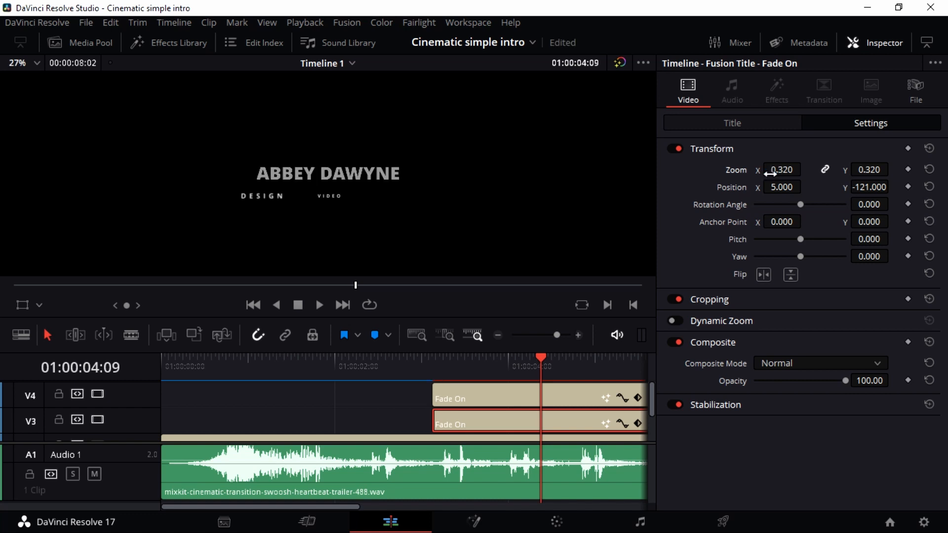
double_click(741, 170)
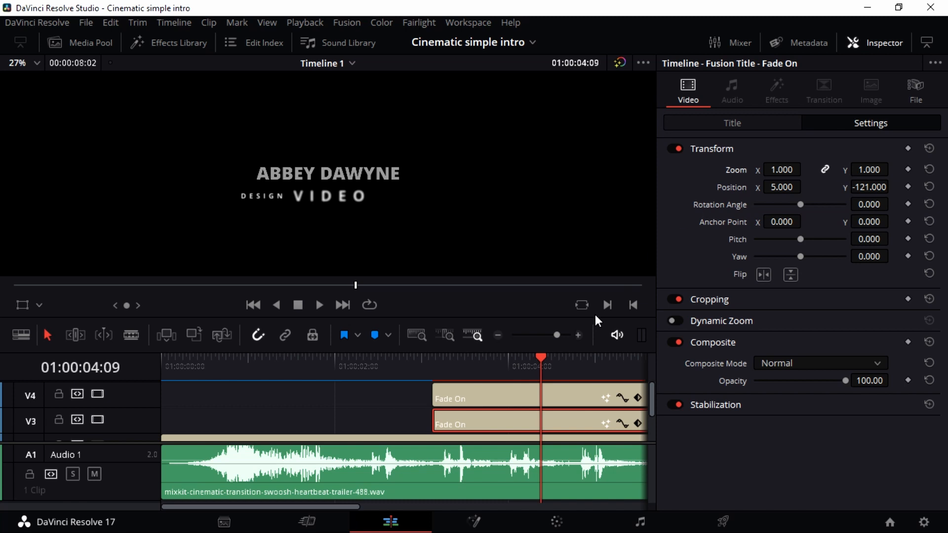
Copy DESIGN's 0.480 zoom value and paste it into the VIDEO subtitle's zoom.
click(582, 393)
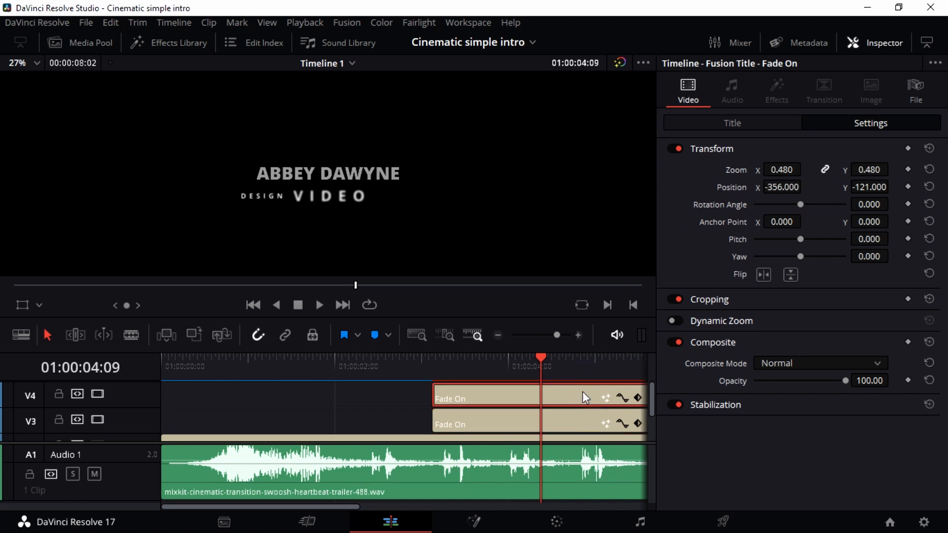
click(786, 174)
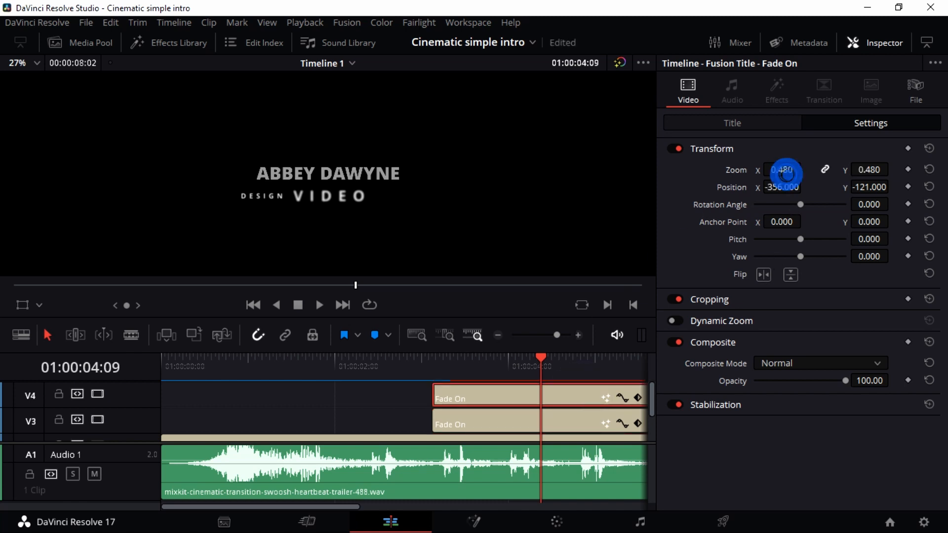
double_click(783, 170)
key(ctrl+c)
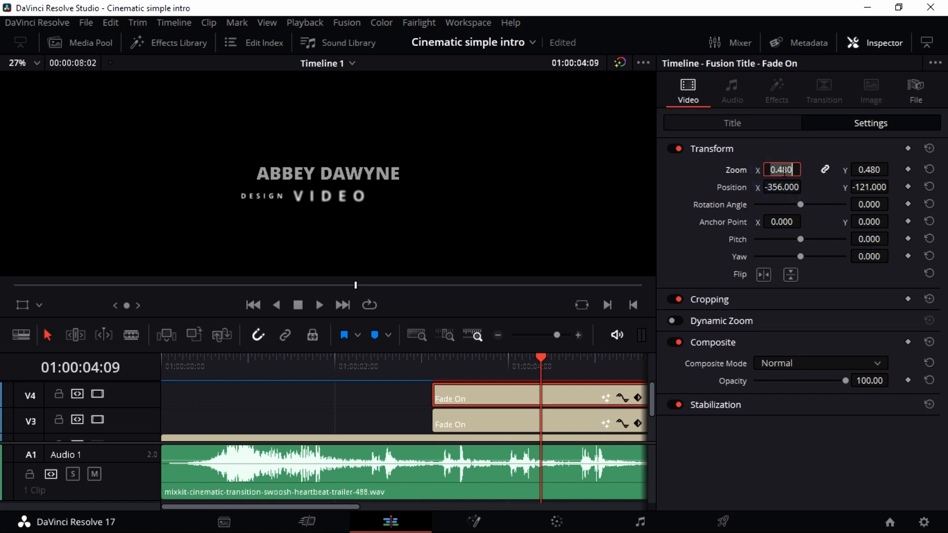
click(508, 419)
click(779, 169)
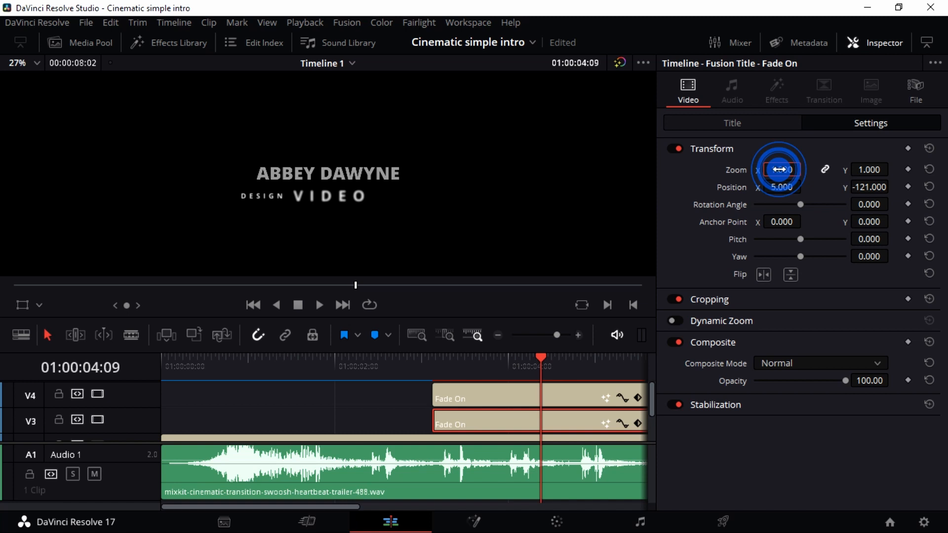
key(ctrl+v)
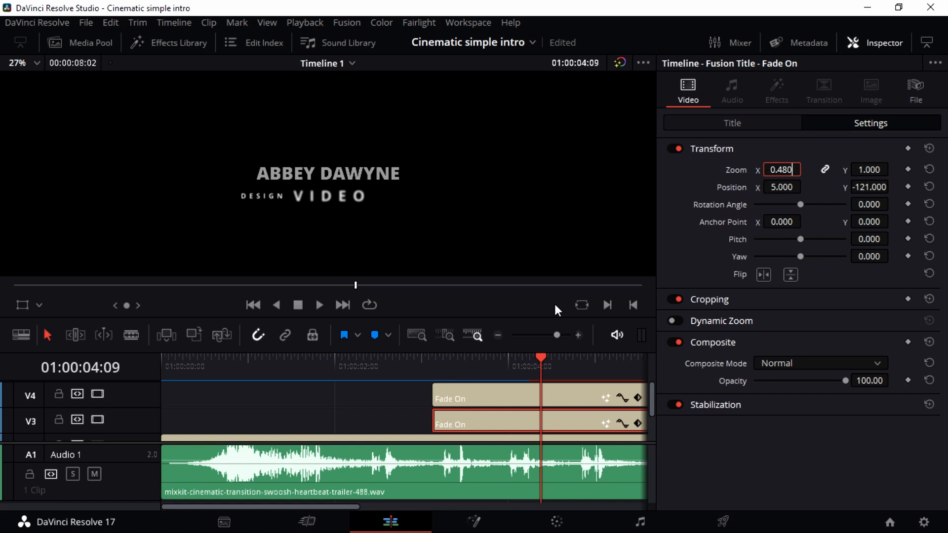
mouse_move(541, 357)
mouse_down()
mouse_move(612, 361)
mouse_move(526, 360)
mouse_up()
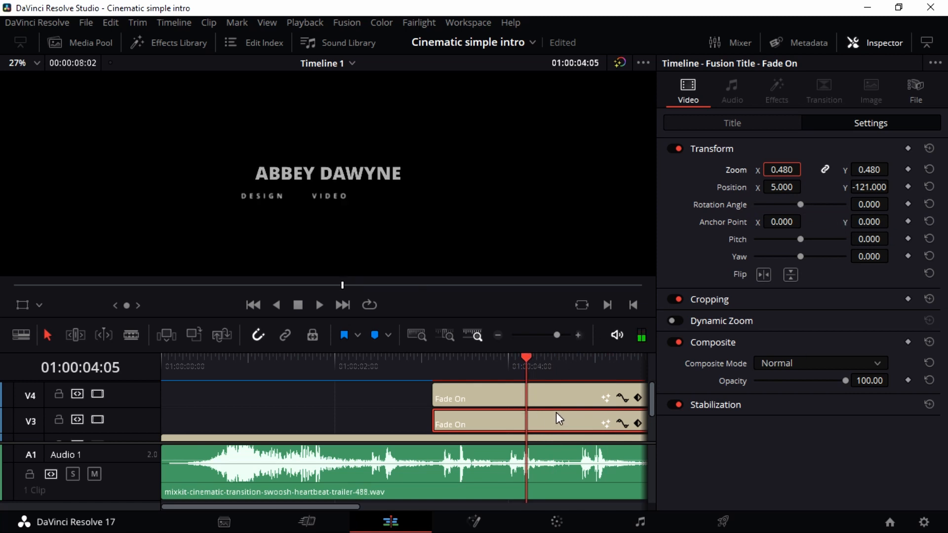
Duplicate the DESIGN clip onto a new V5 track and retype it as SUCESS TIPS.
click(874, 42)
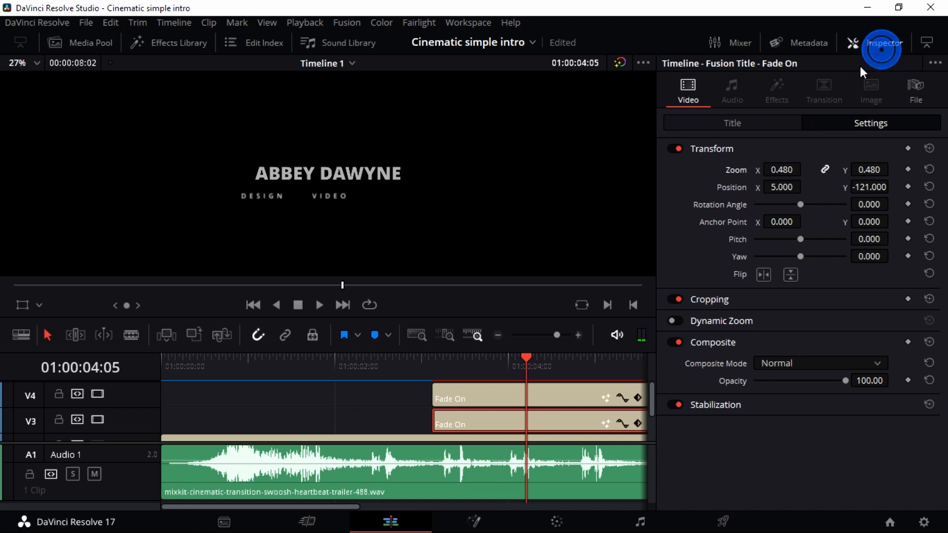
click(586, 393)
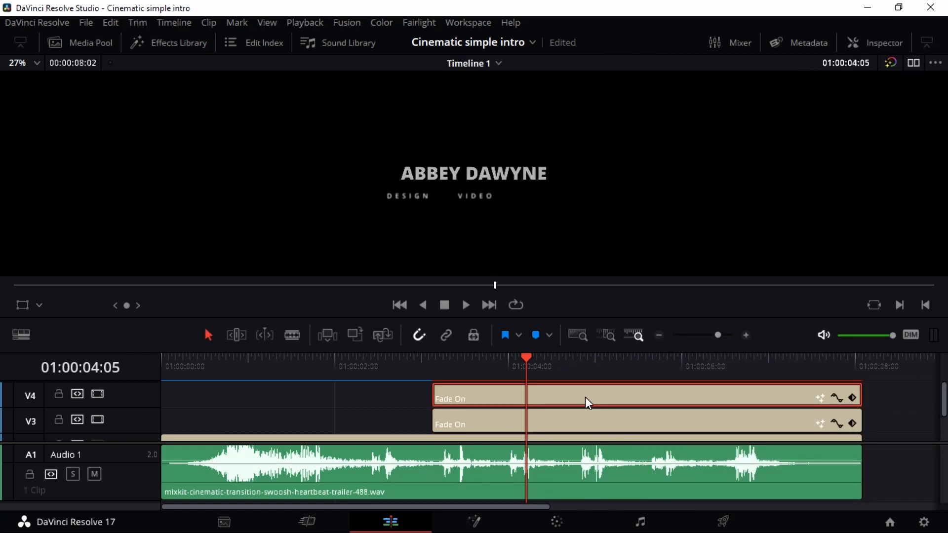
drag(585, 397, 579, 388)
click(552, 402)
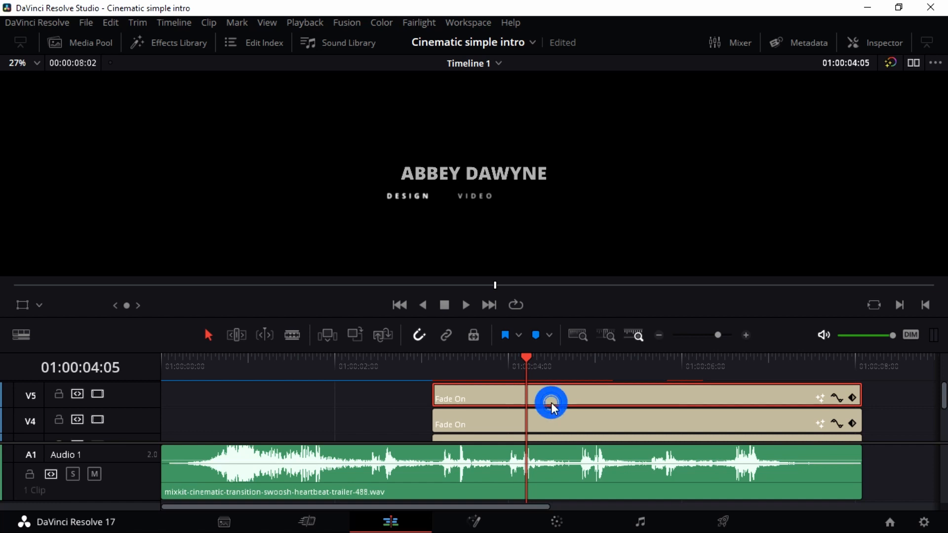
click(875, 46)
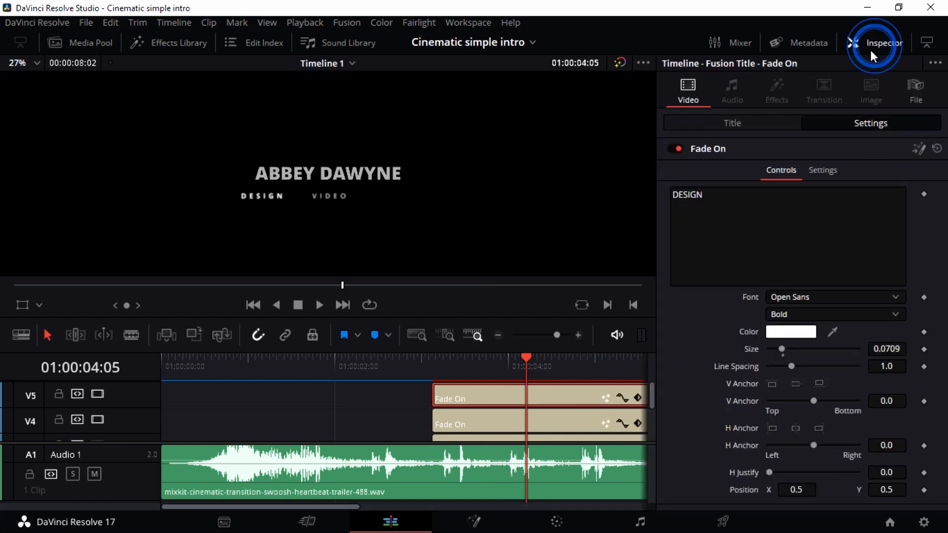
double_click(731, 196)
text(SUCESS)
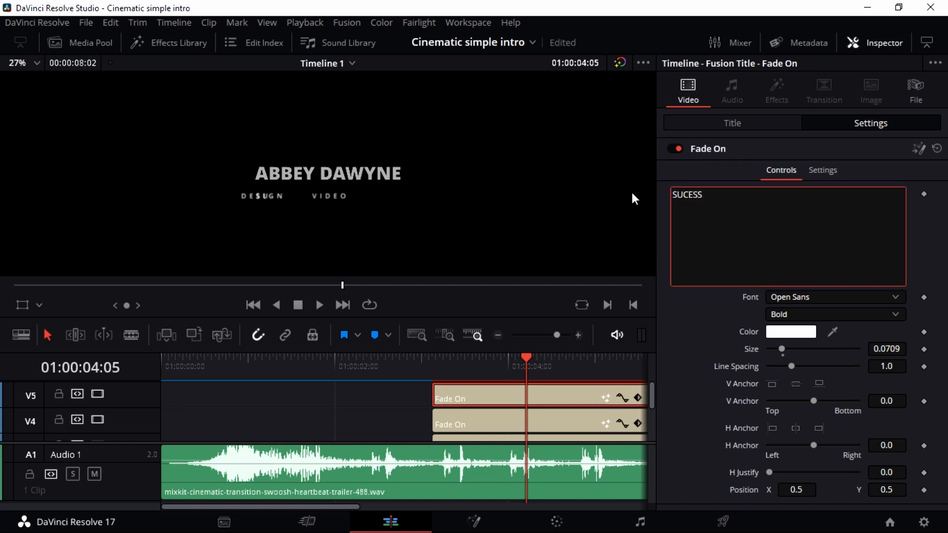
text( TIPS)
Shift the SUCESS TIPS subtitle right toward the centre of the frame.
click(758, 122)
click(856, 120)
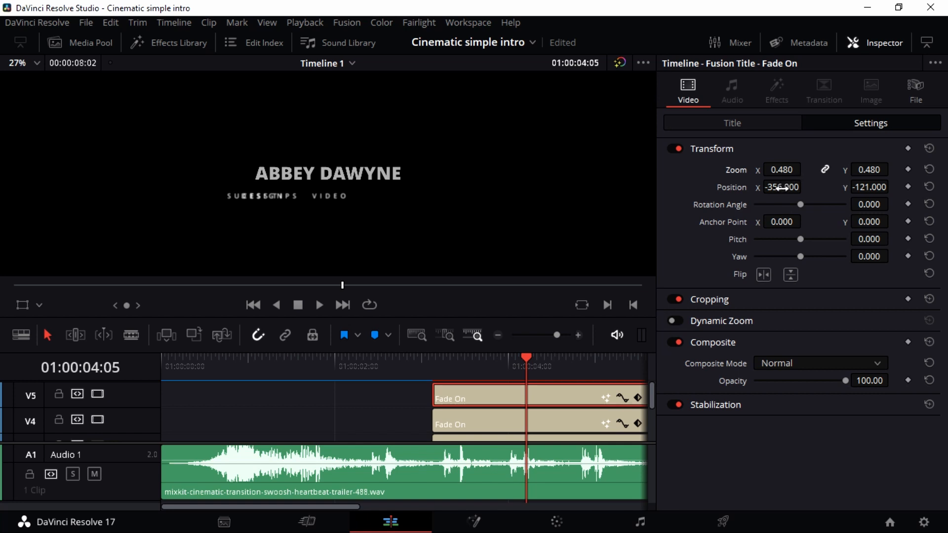
drag(776, 190, 806, 187)
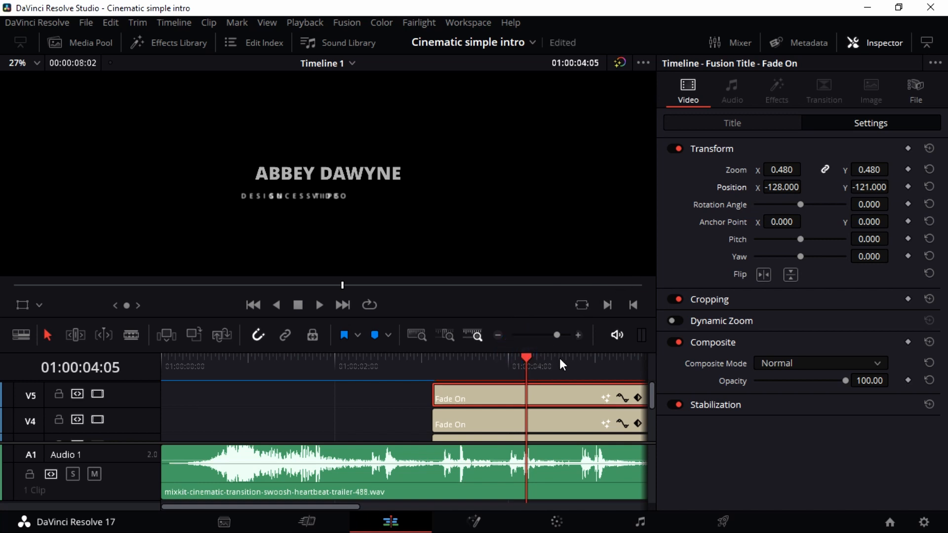
click(580, 360)
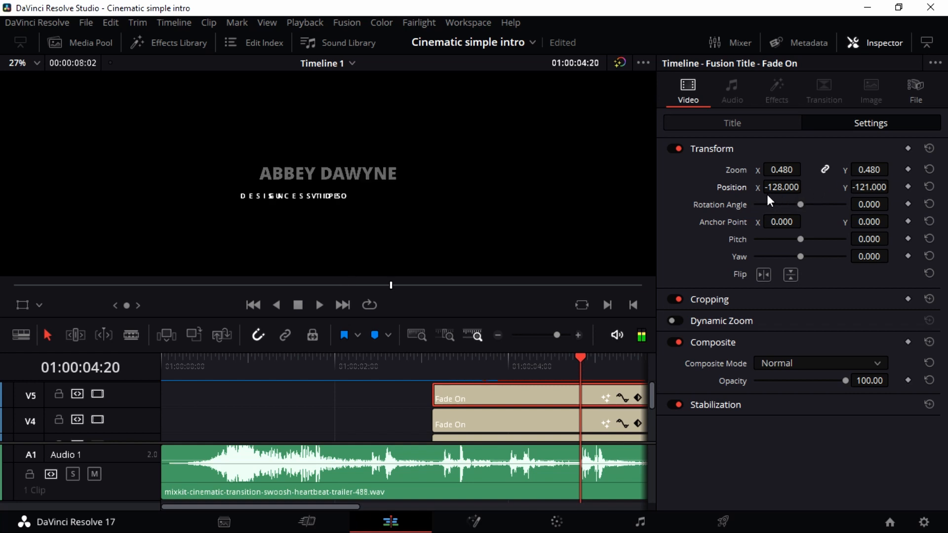
drag(782, 187, 805, 187)
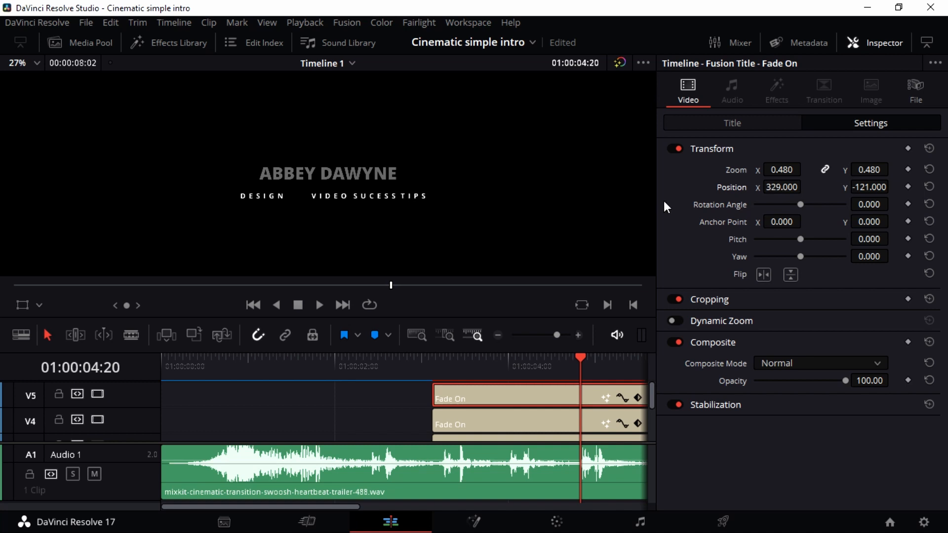
Move the VIDEO subtitle to Position X -80, just after DESIGN.
scroll(534, 420, down, 1)
click(534, 420)
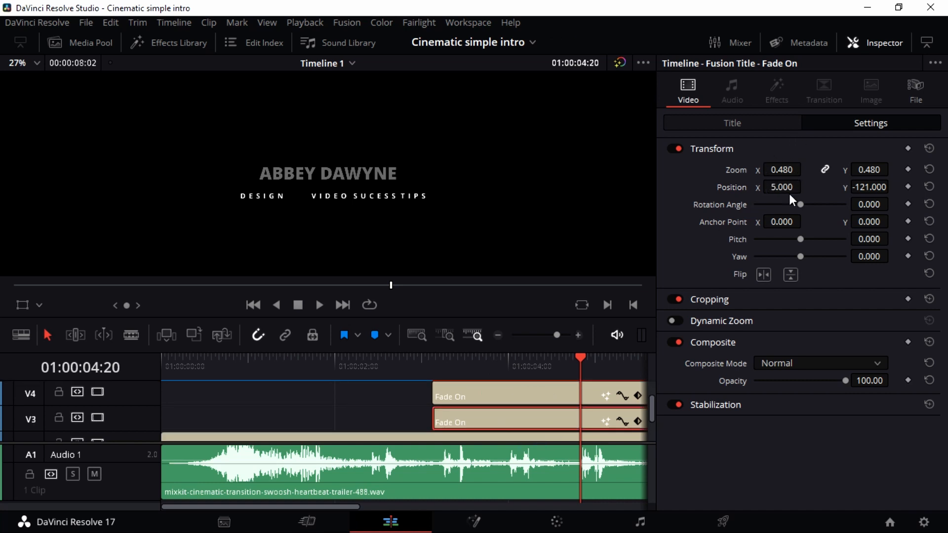
drag(787, 188, 745, 188)
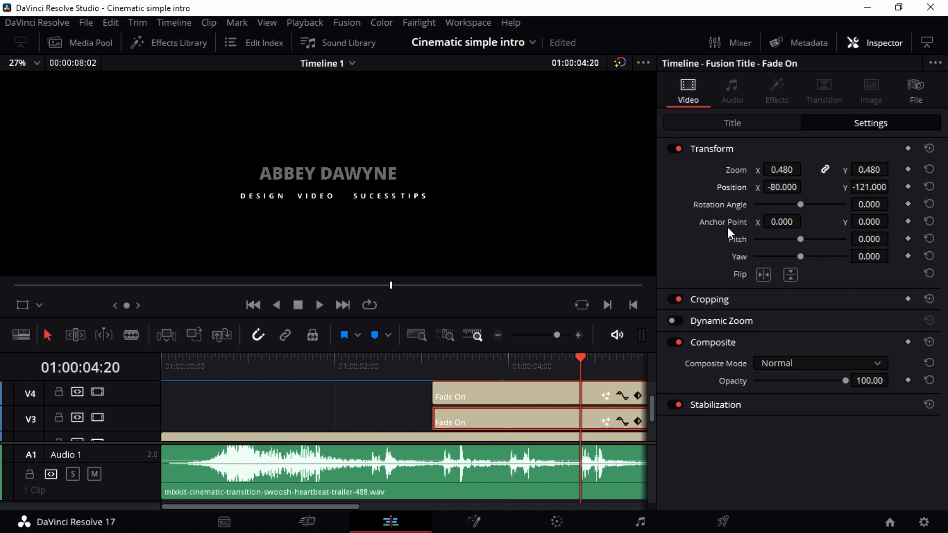
Select the V3 VIDEO clip and show its Fade On title text controls.
right_click(470, 423)
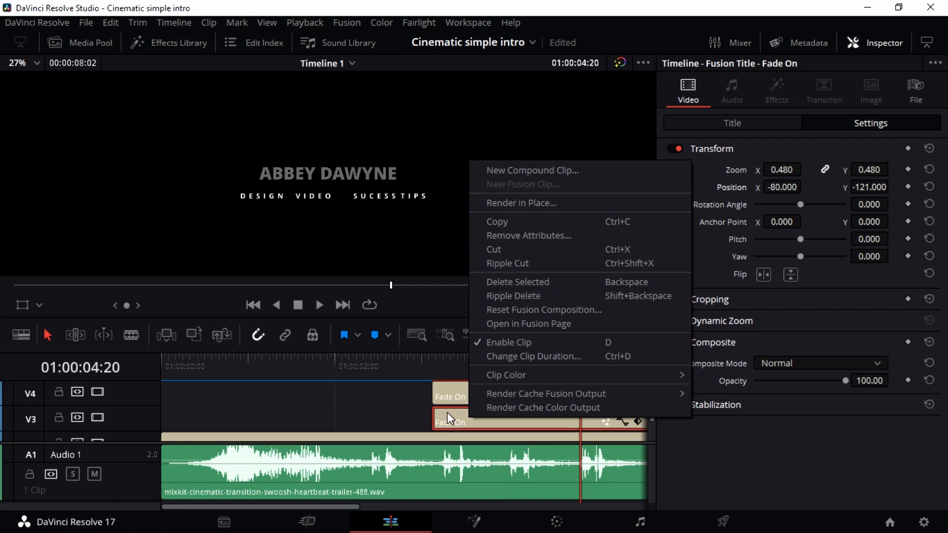
click(424, 402)
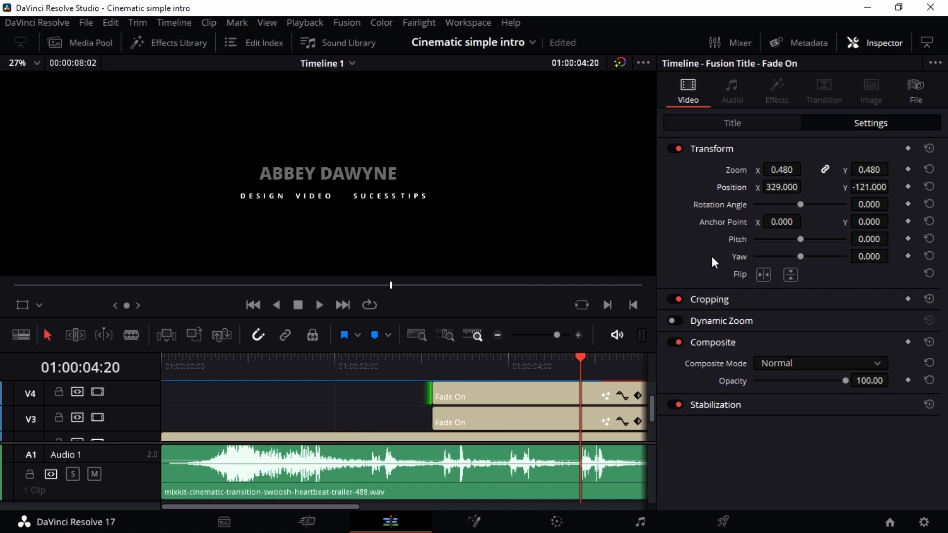
click(512, 409)
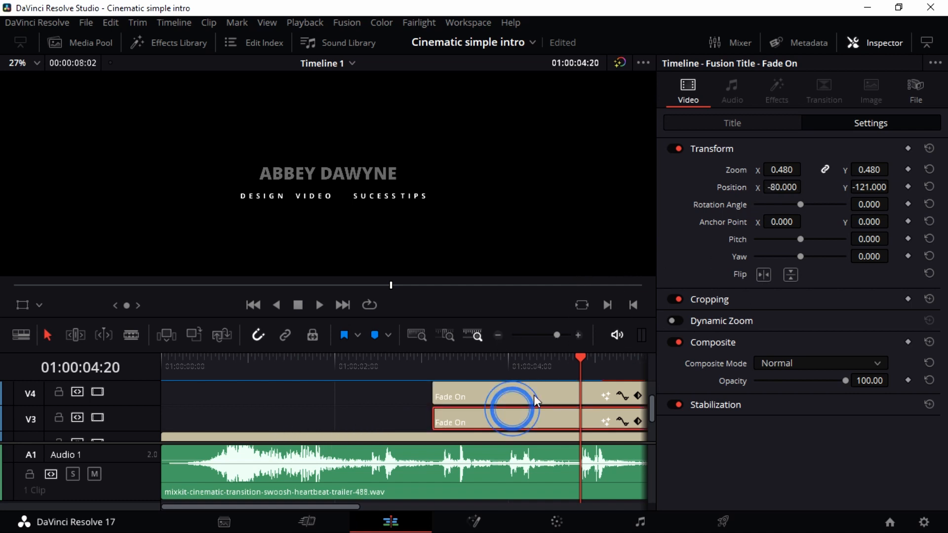
click(726, 124)
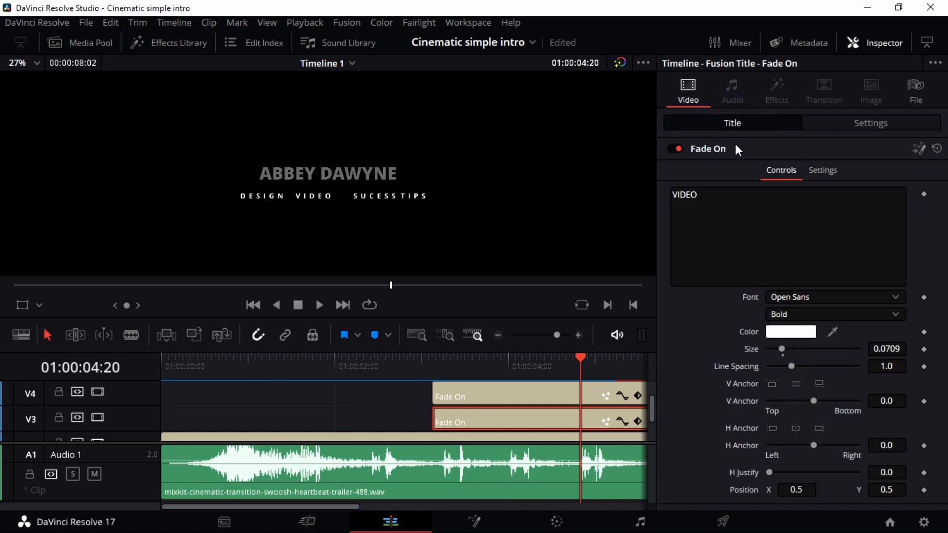
click(720, 149)
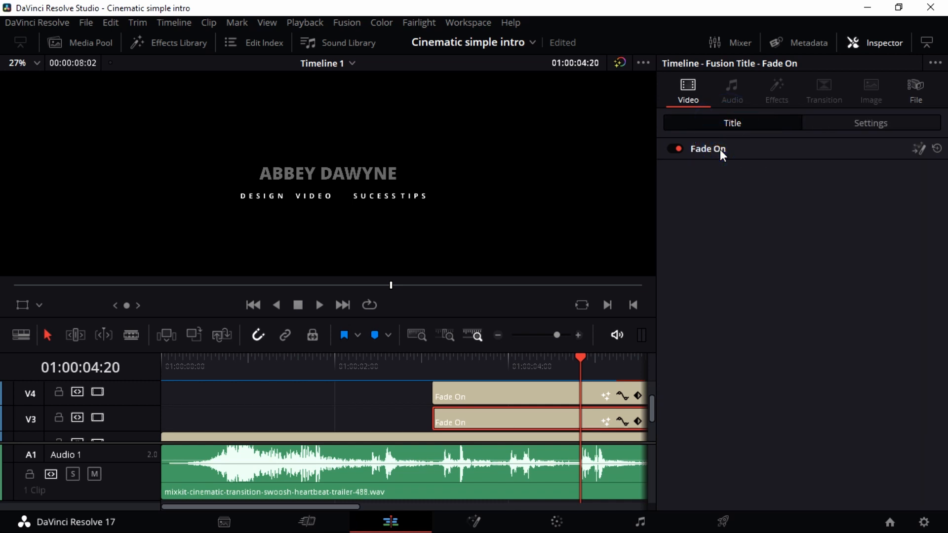
click(720, 149)
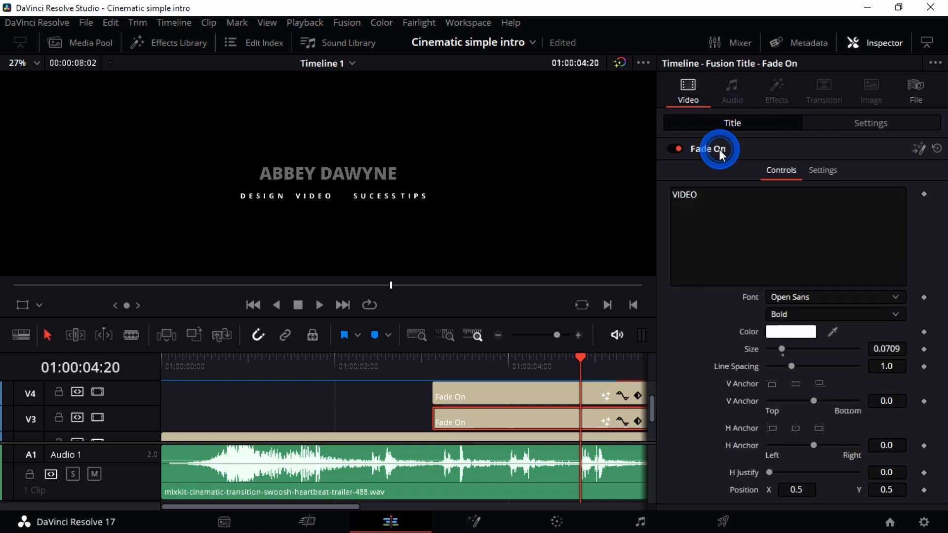
click(541, 393)
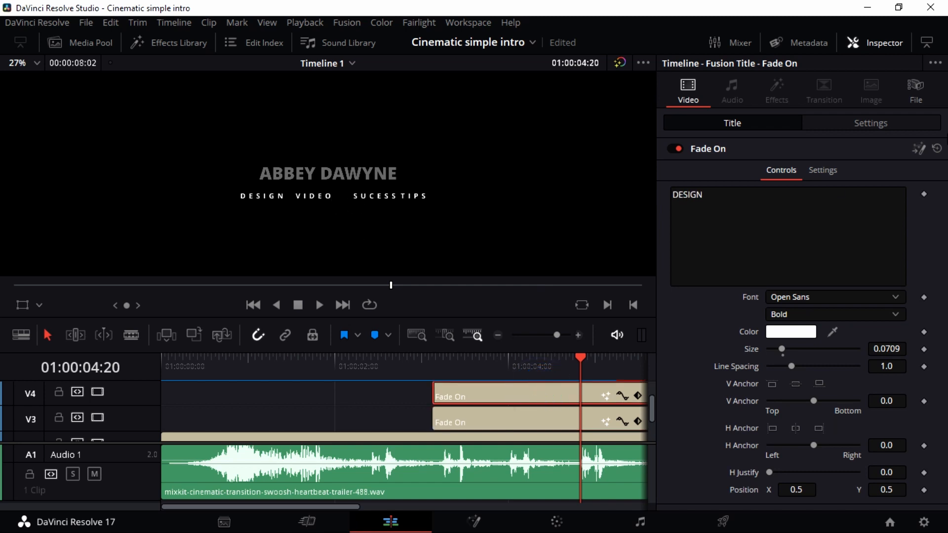
scroll(514, 402, down, 2)
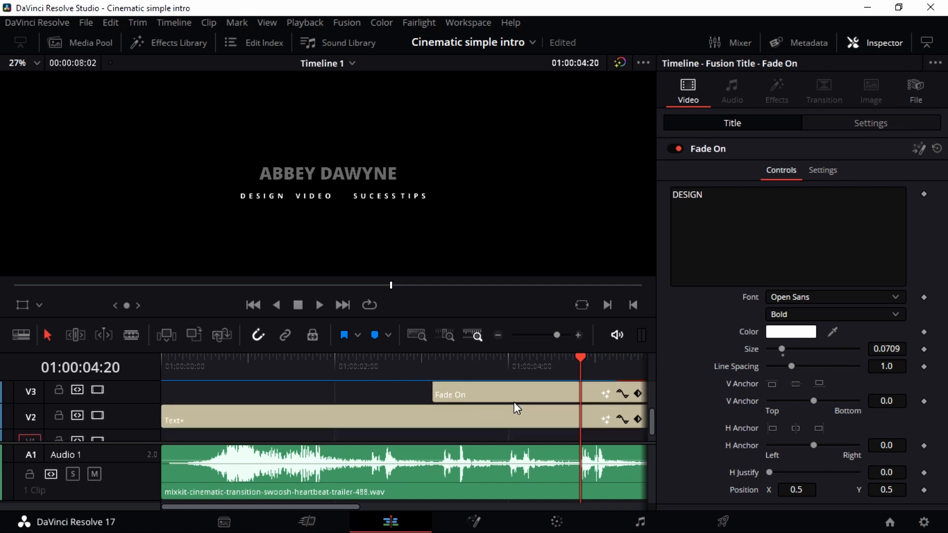
click(509, 392)
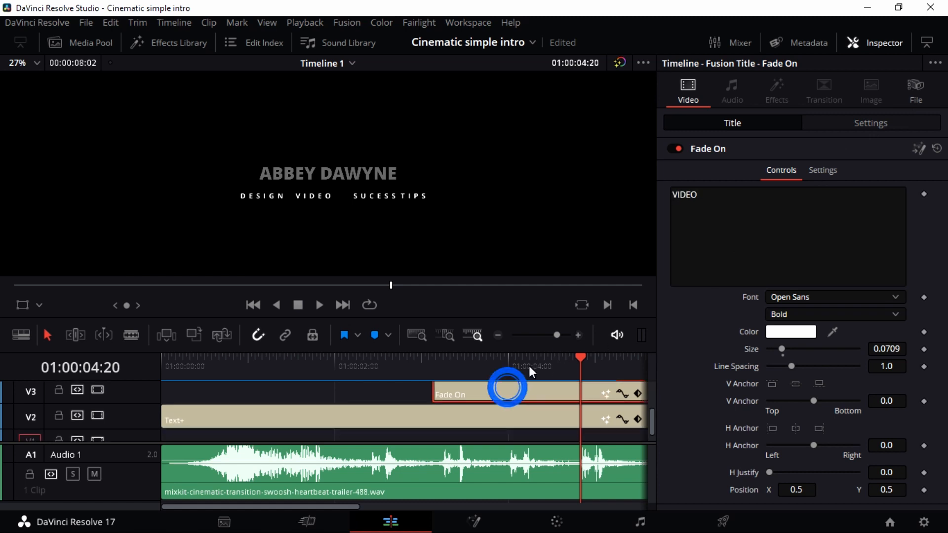
Set the VIDEO subtitle's Position X to -27, previewing the fade.
click(869, 124)
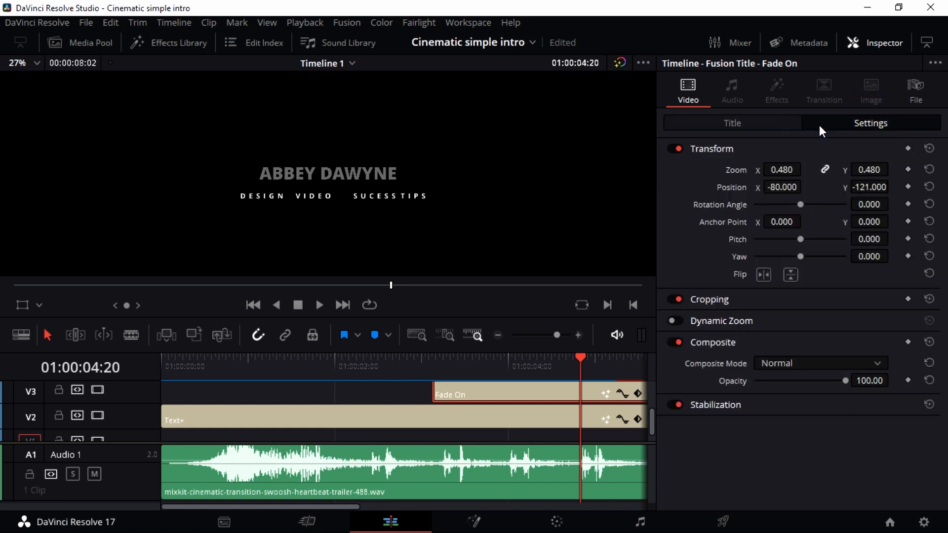
drag(799, 187, 827, 185)
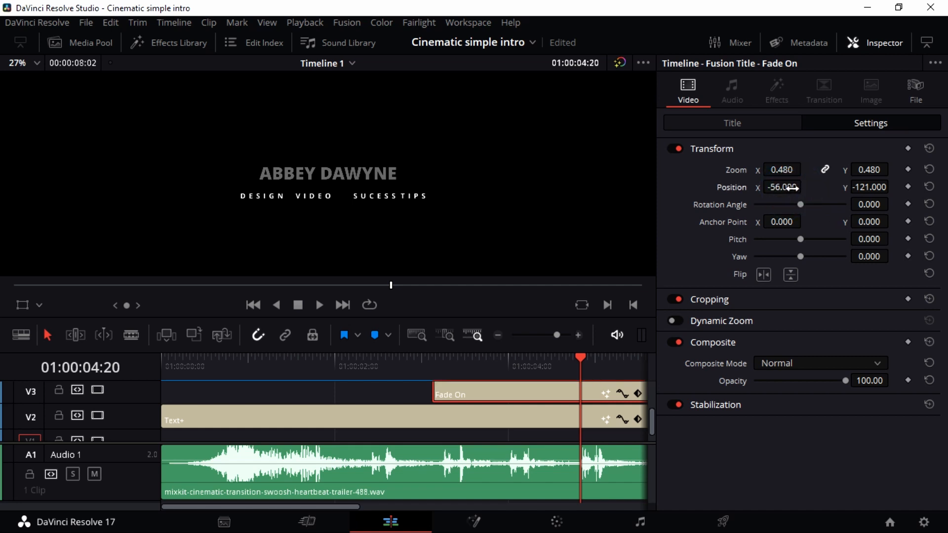
double_click(780, 187)
text(-26)
key(Return)
drag(780, 191, 777, 191)
drag(574, 356, 604, 368)
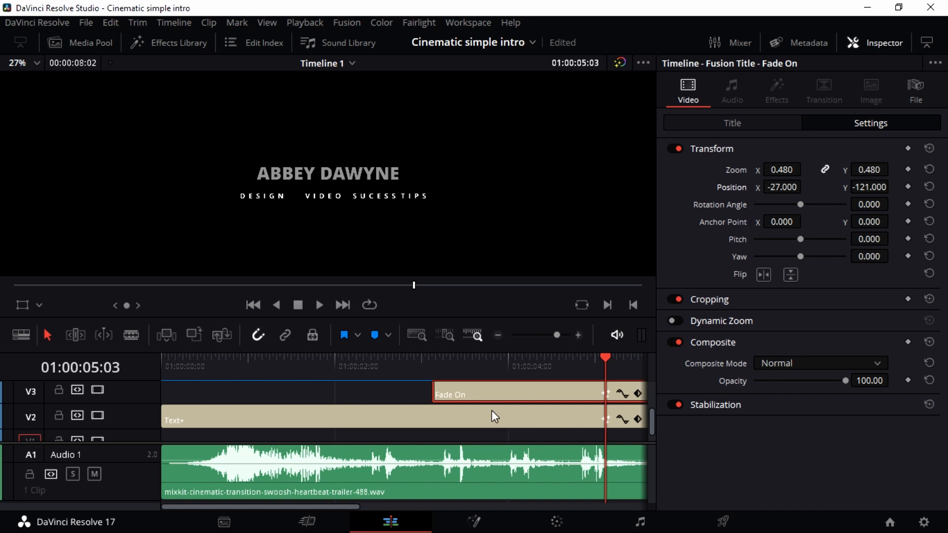
Adjust the DESIGN subtitle's Position X to -375, checking spacing with playback.
scroll(478, 393, up, 2)
click(478, 393)
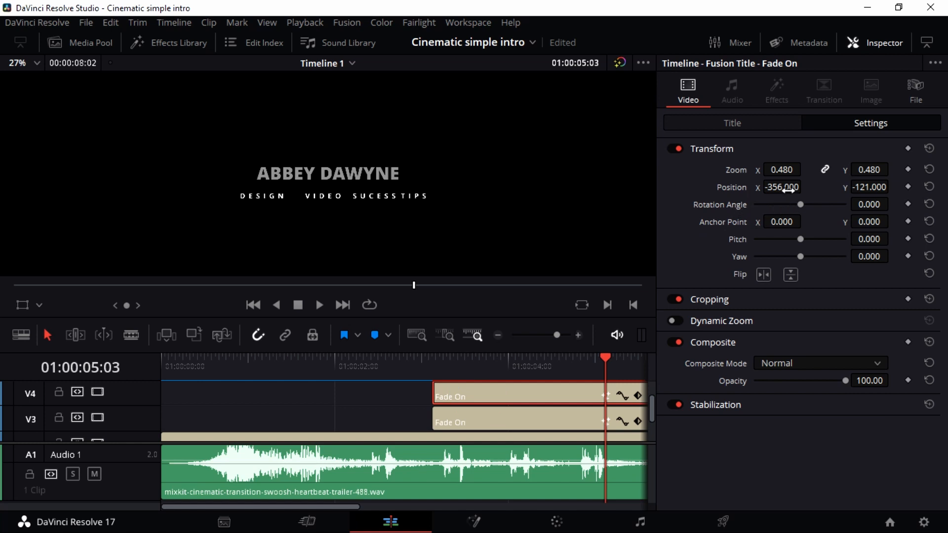
drag(785, 187, 729, 186)
drag(606, 365, 573, 358)
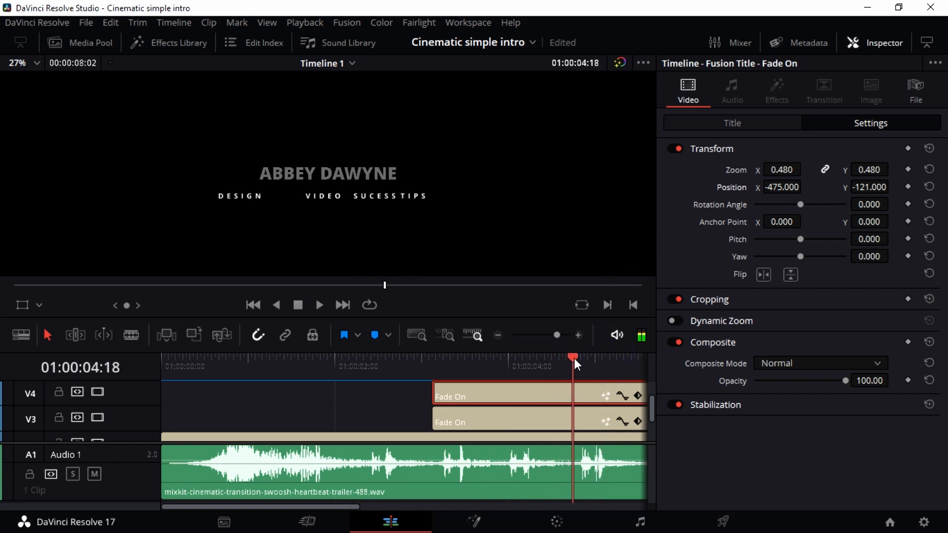
drag(782, 187, 803, 186)
drag(573, 360, 544, 367)
drag(782, 187, 805, 186)
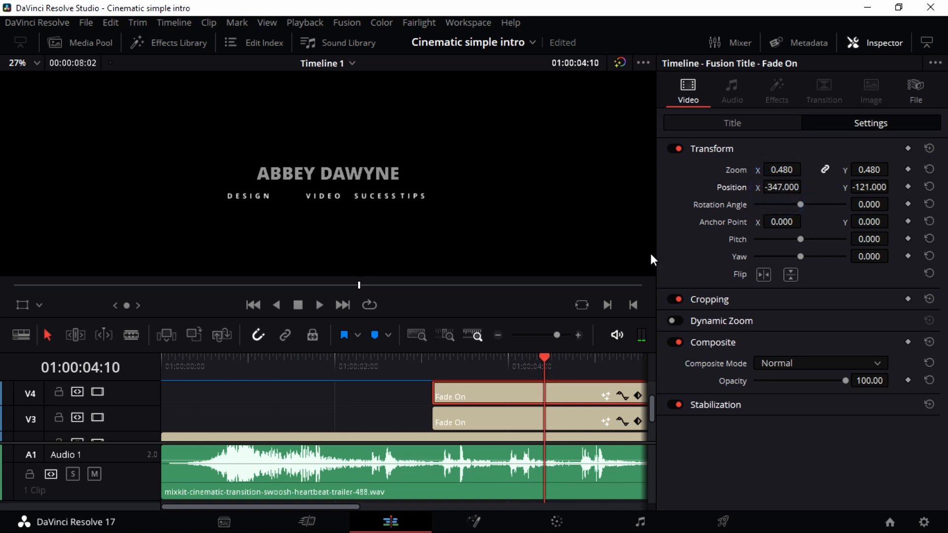
mouse_move(546, 360)
mouse_down()
mouse_move(575, 360)
mouse_move(561, 373)
mouse_move(544, 367)
mouse_up()
drag(780, 186, 776, 187)
mouse_move(541, 360)
mouse_down()
mouse_move(553, 359)
mouse_move(535, 364)
mouse_up()
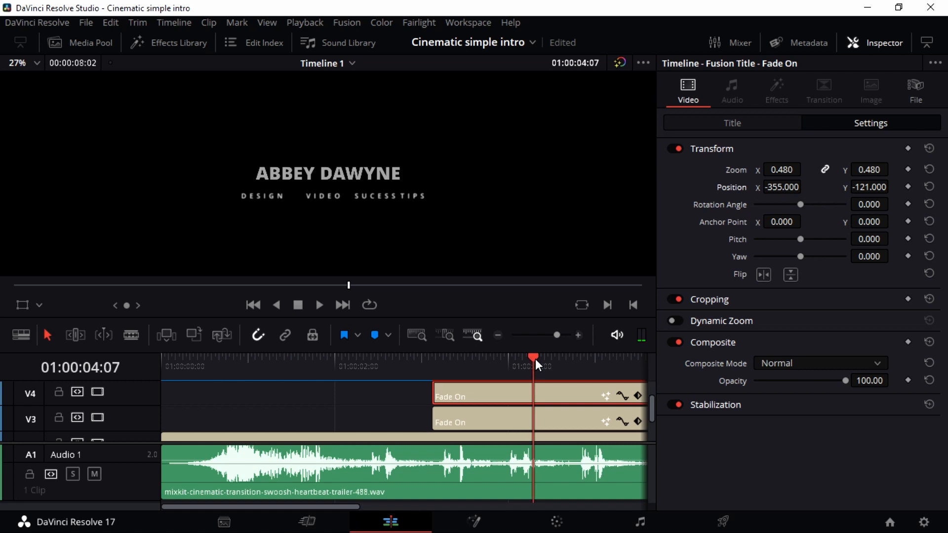
drag(780, 190, 773, 189)
drag(538, 363, 524, 361)
key(space)
click(559, 372)
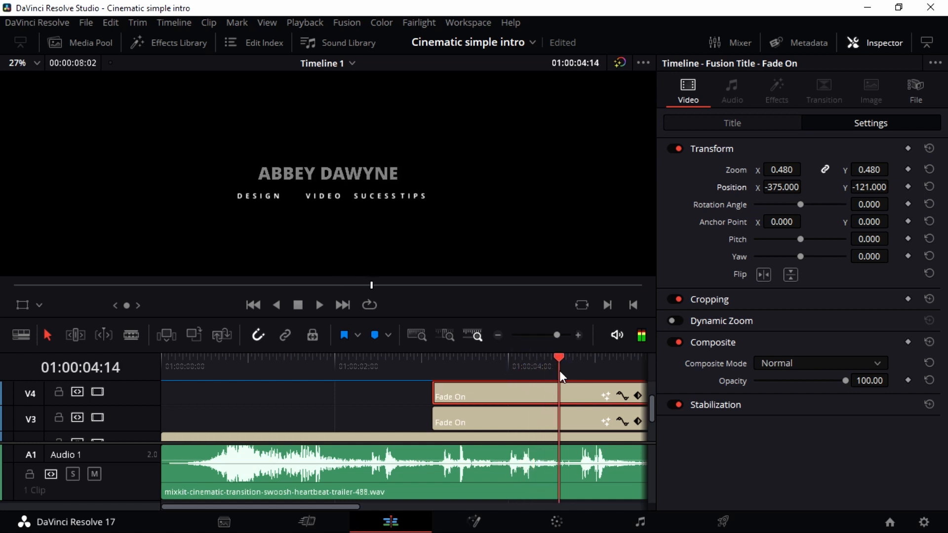
Enlarge the timeline and trim the VIDEO clip's start edge, checking around 01:00:04:01.
click(866, 43)
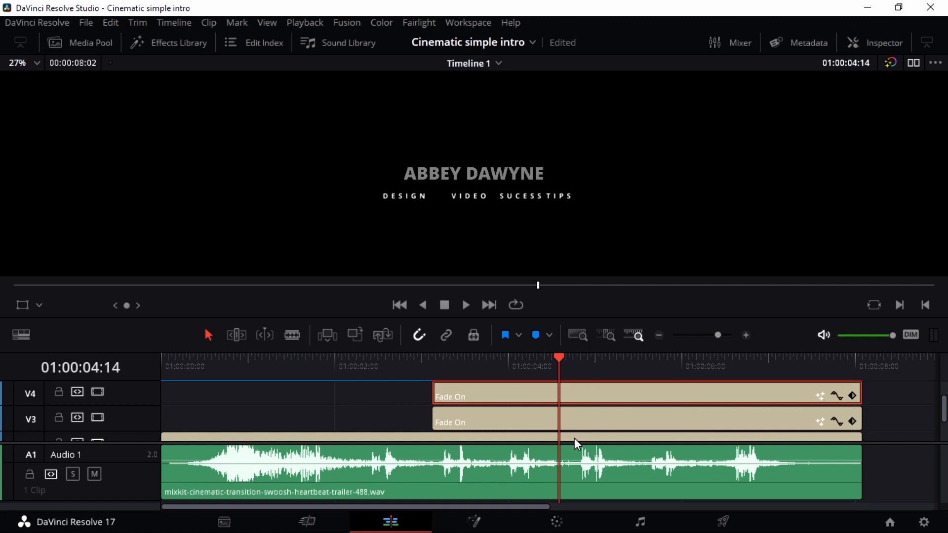
scroll(568, 437, up, 1)
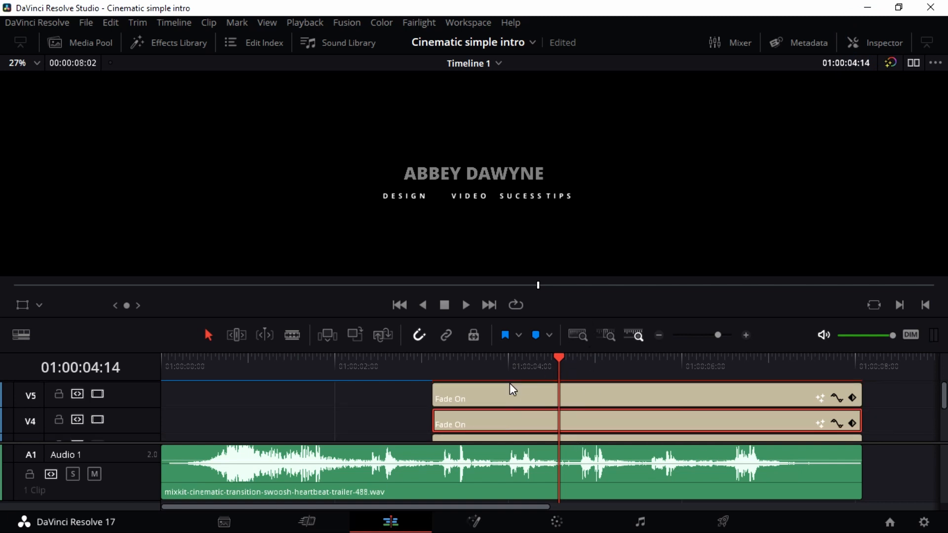
scroll(494, 400, down, 2)
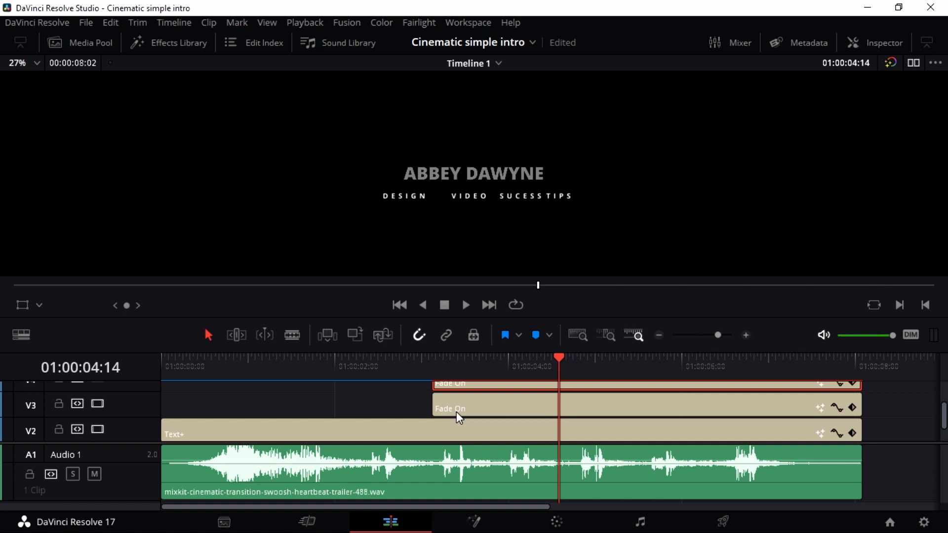
scroll(459, 416, up, 1)
drag(435, 421, 442, 422)
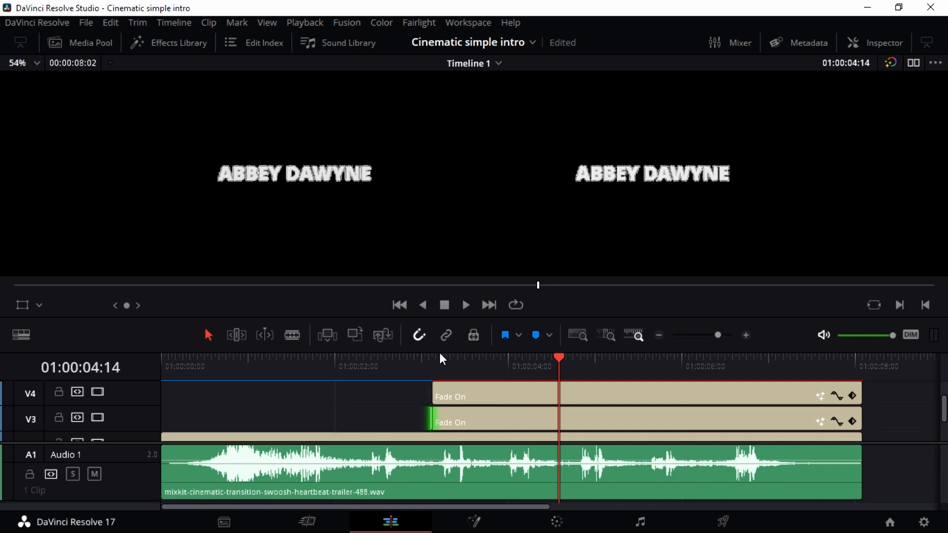
drag(440, 348, 451, 198)
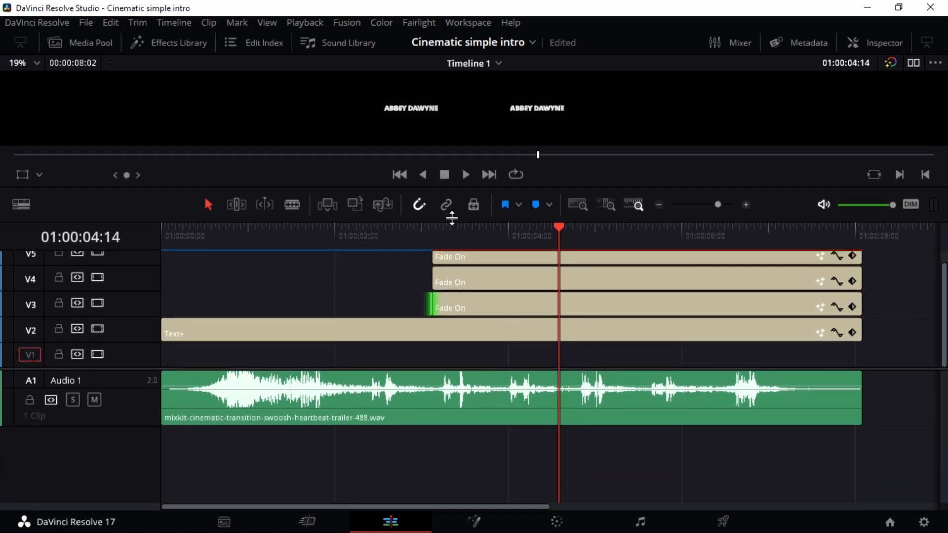
drag(431, 306, 451, 309)
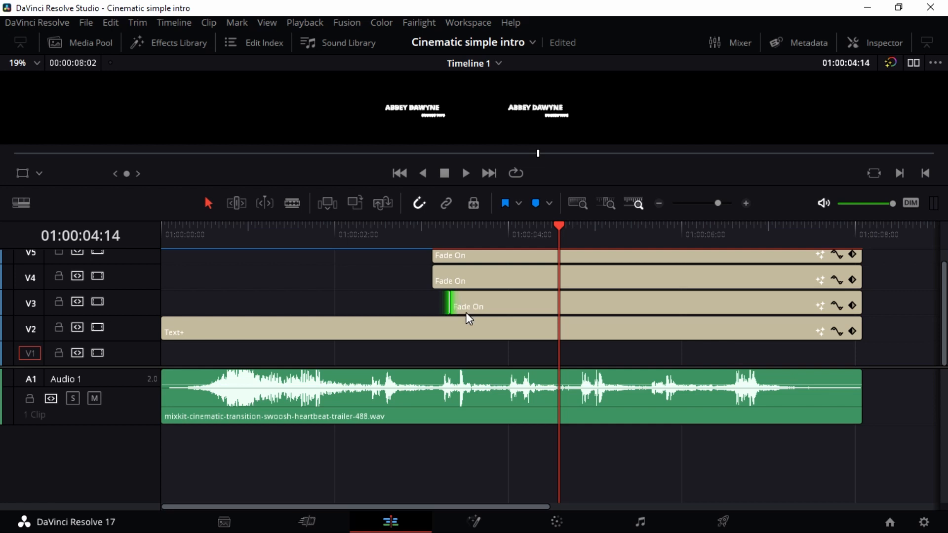
click(445, 306)
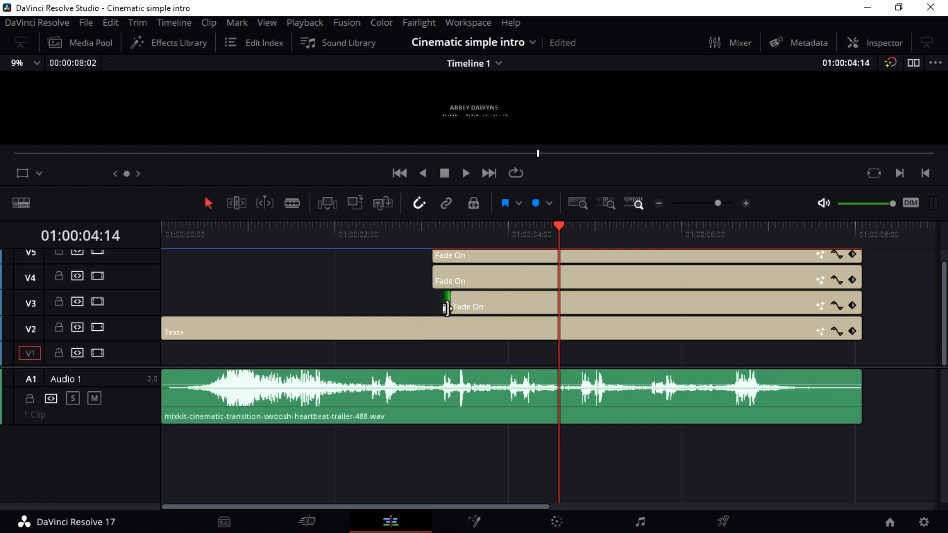
click(437, 308)
drag(446, 301, 423, 302)
click(431, 304)
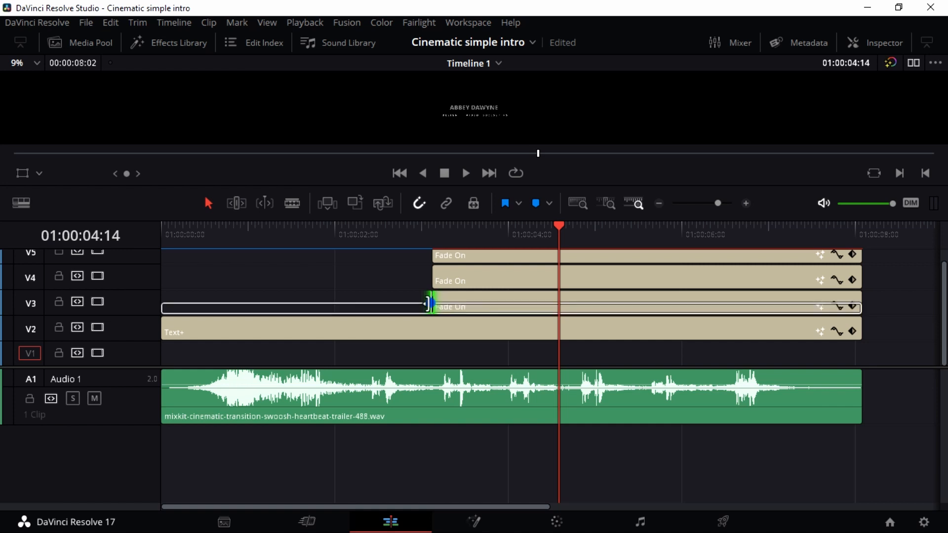
drag(559, 227, 443, 258)
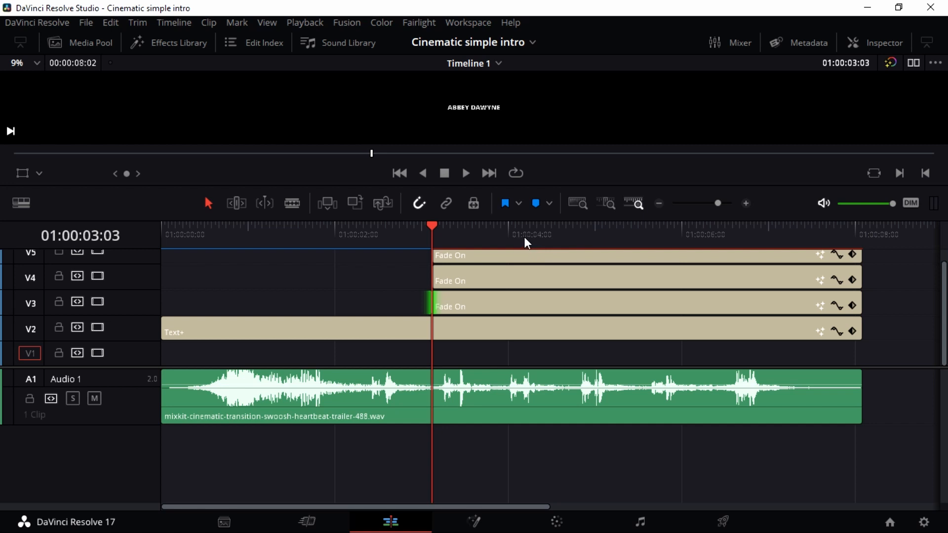
click(511, 226)
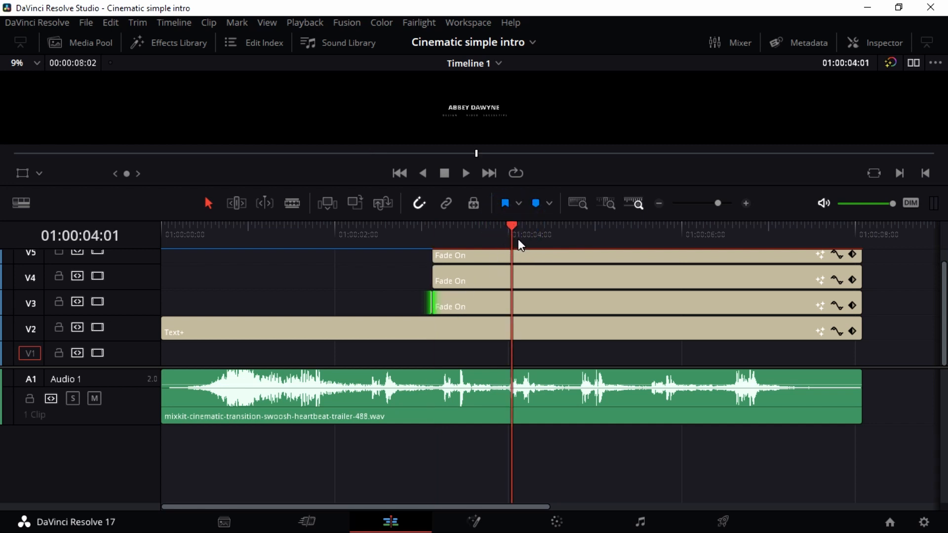
drag(512, 226, 505, 224)
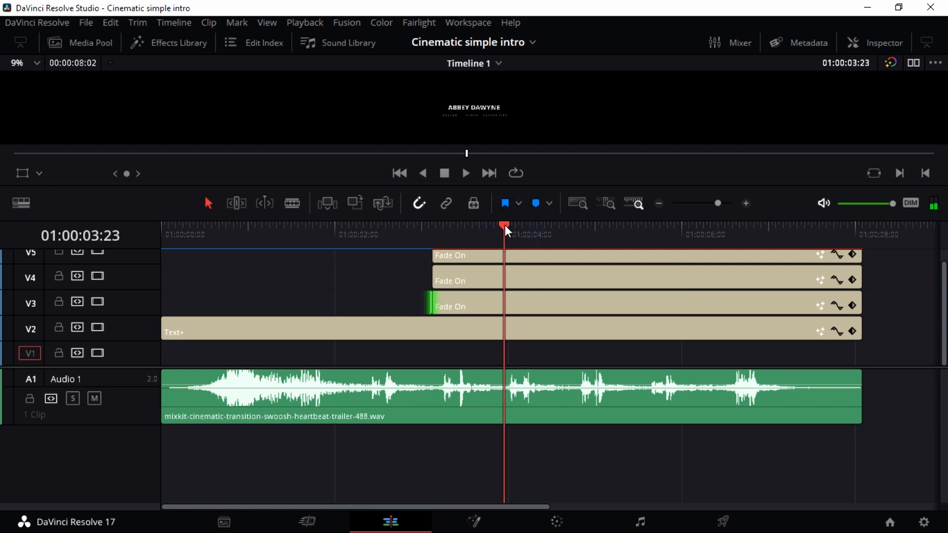
Delay DESIGN's start by four frames and trim SUCESS TIPS to begin around 01:00:04:18.
click(436, 280)
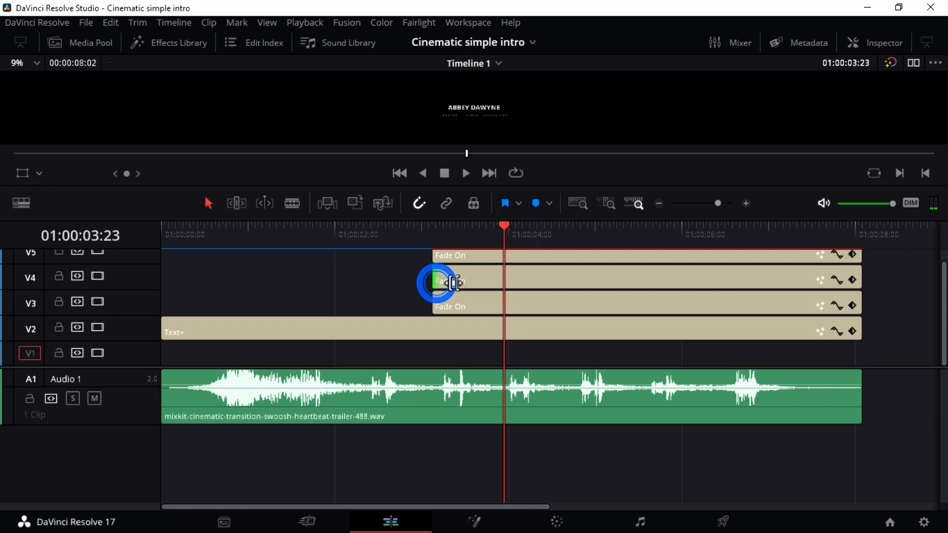
drag(434, 282, 504, 281)
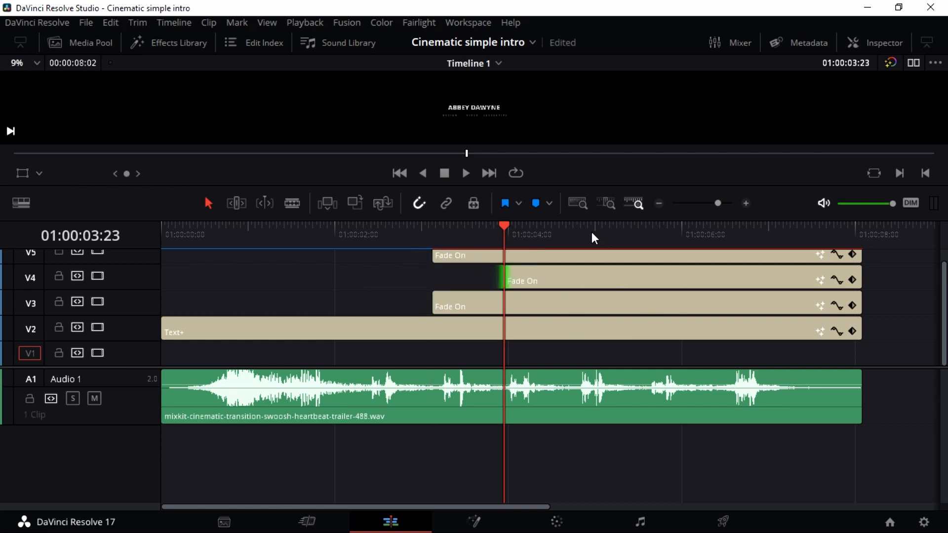
drag(586, 227, 574, 230)
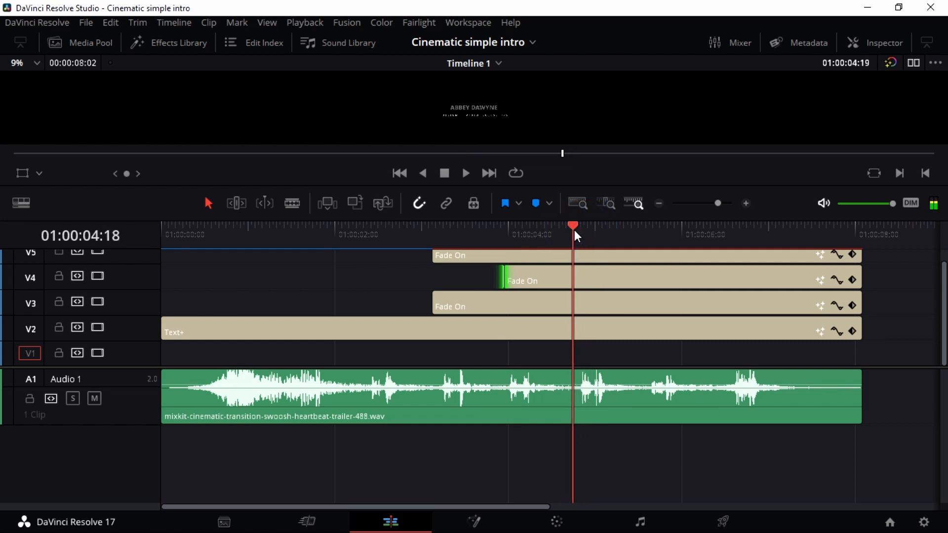
scroll(525, 280, up, 1)
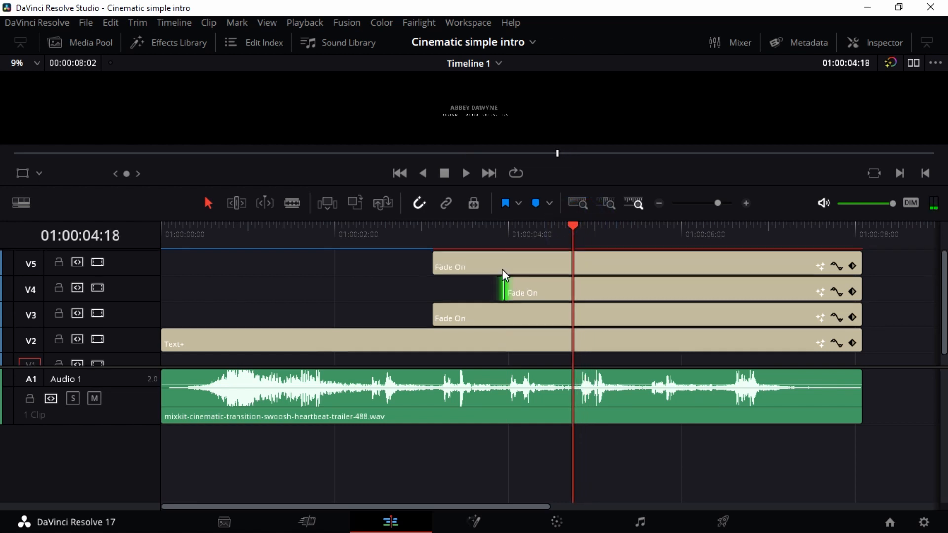
drag(432, 267, 573, 260)
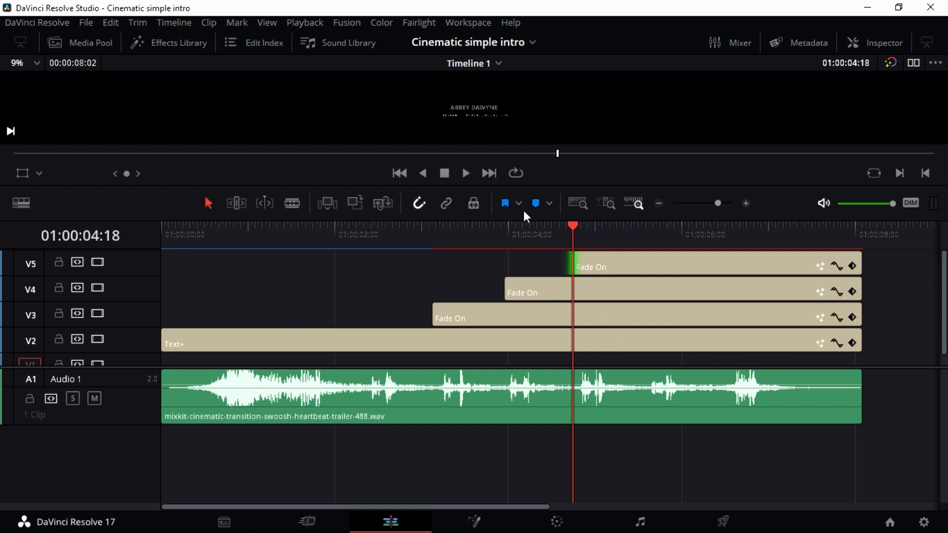
click(519, 223)
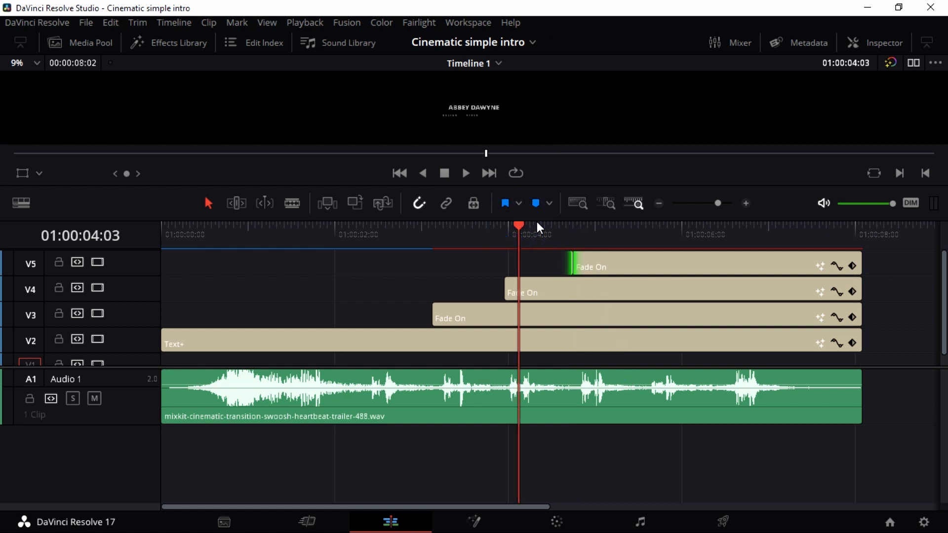
drag(539, 219, 135, 280)
key(space)
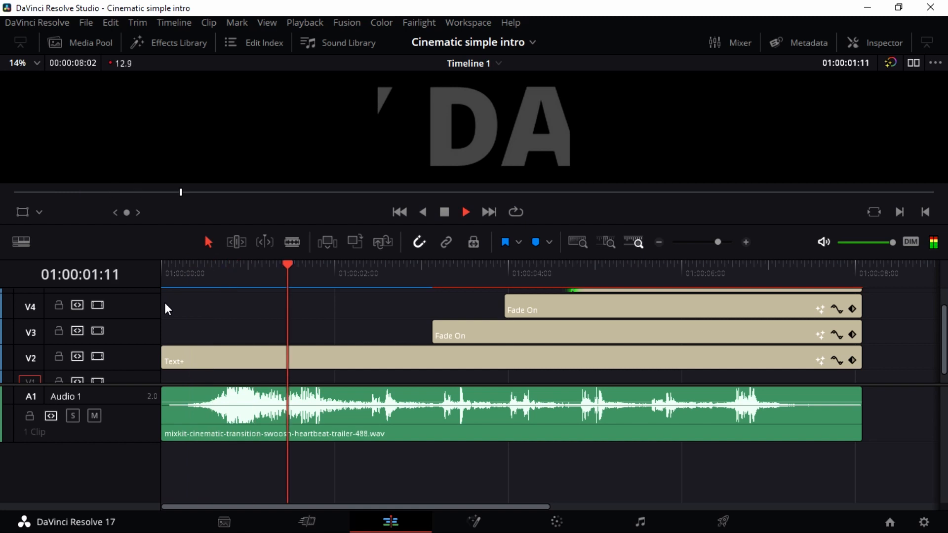
key(space)
key(space)
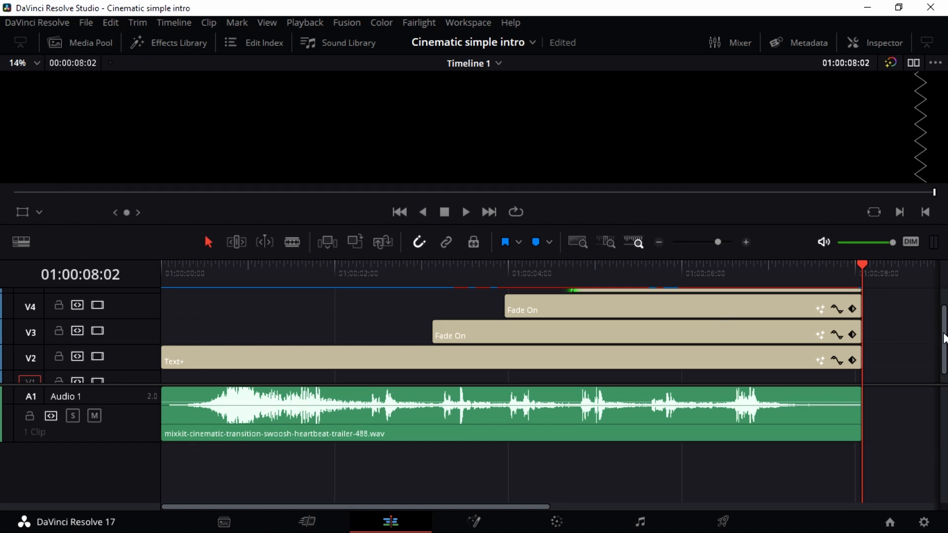
Add a Texture Background generator to V1 and stretch it to end with the title clips.
click(193, 50)
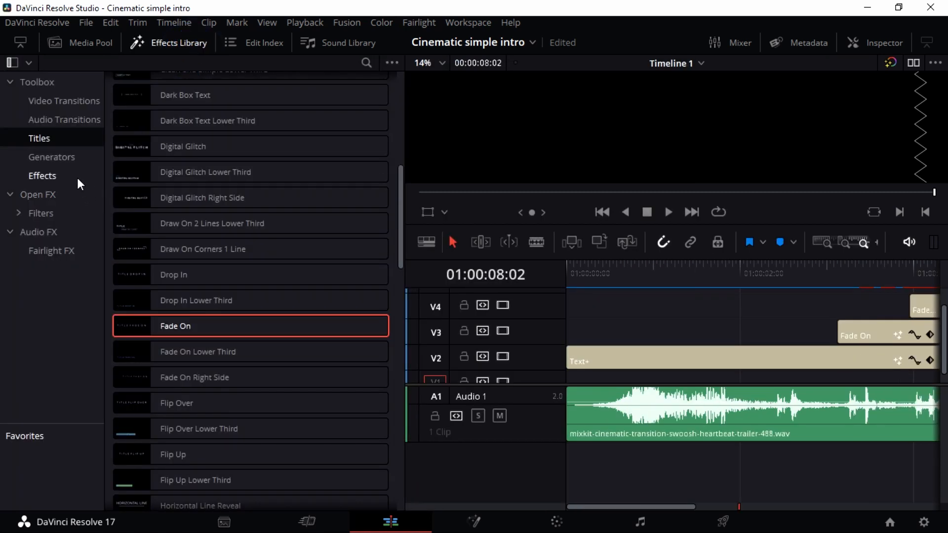
click(68, 156)
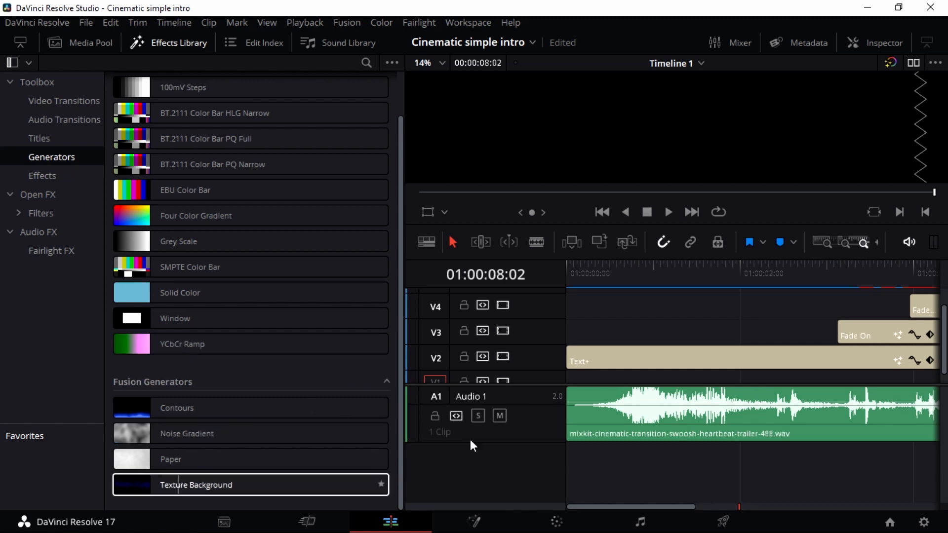
drag(174, 485, 568, 387)
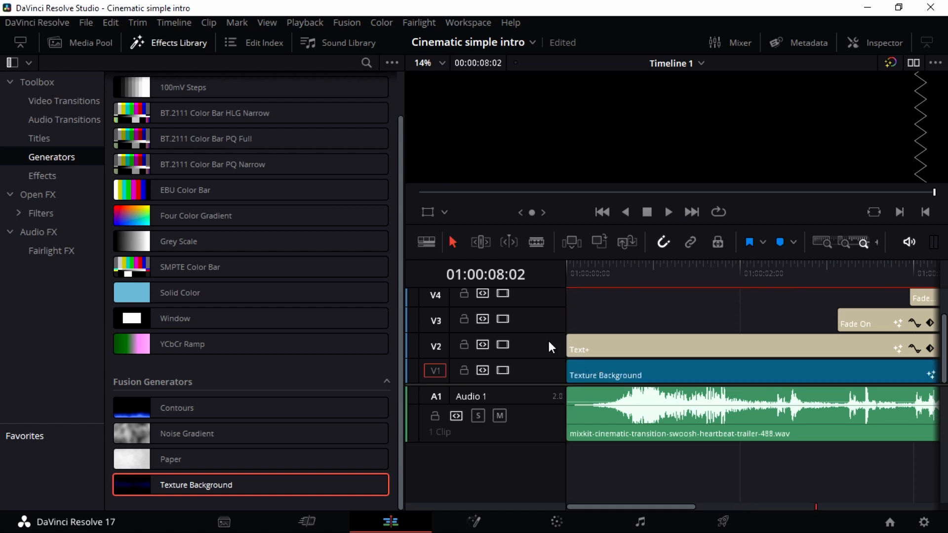
click(174, 44)
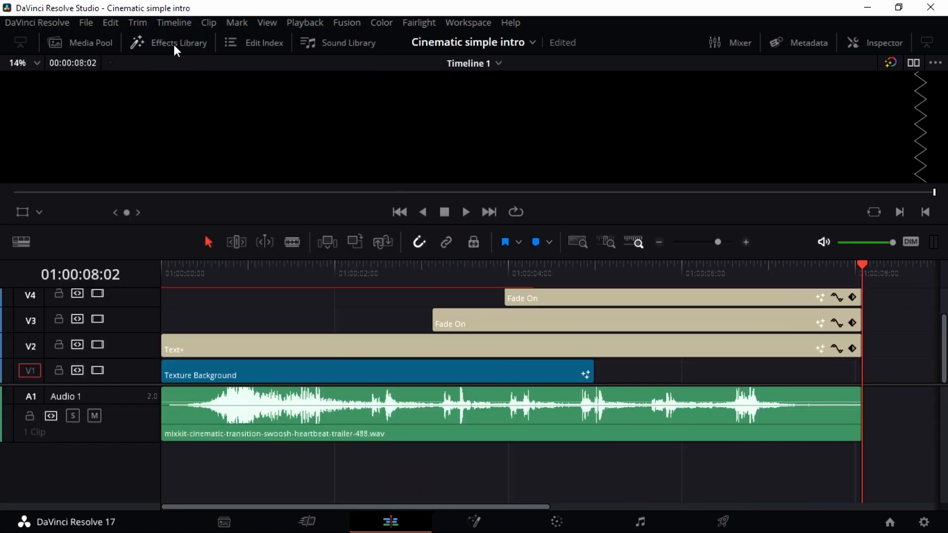
drag(590, 377, 859, 371)
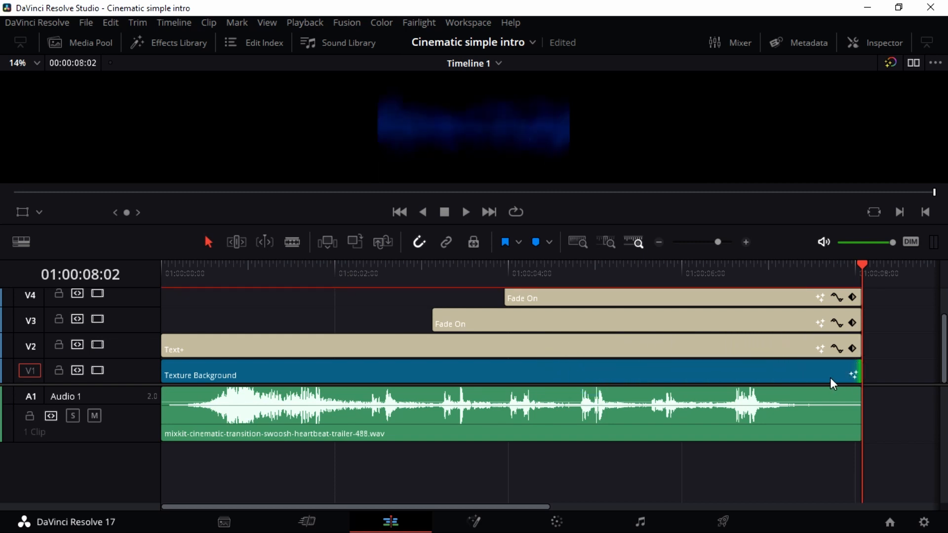
drag(867, 266, 70, 414)
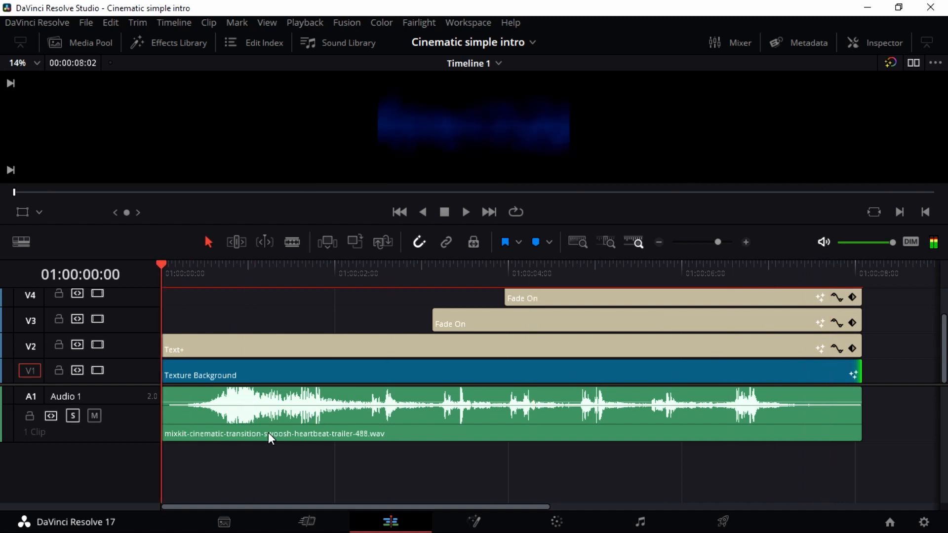
click(449, 381)
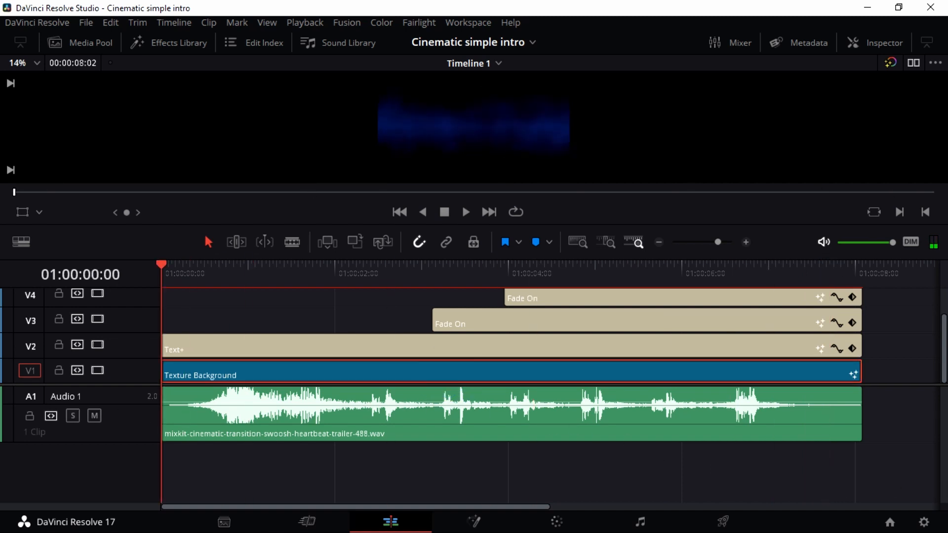
click(873, 47)
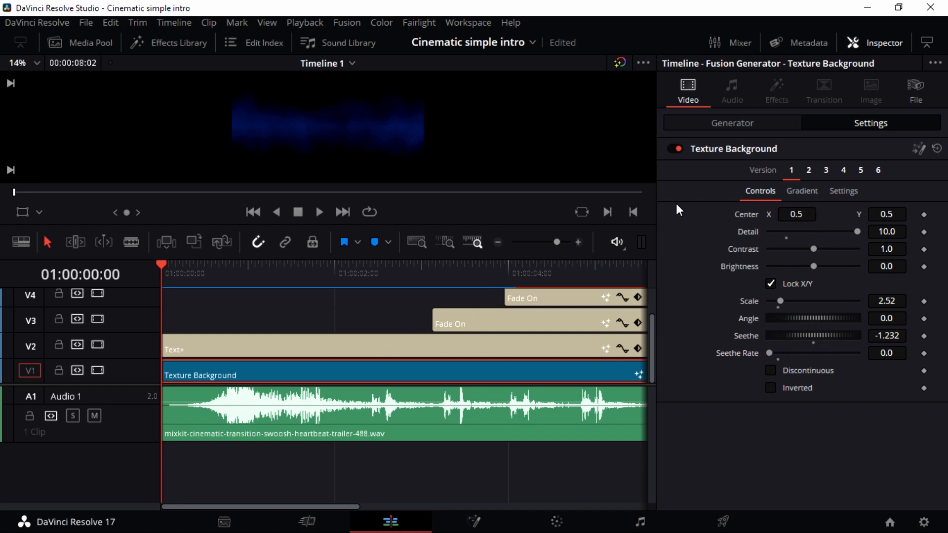
click(870, 43)
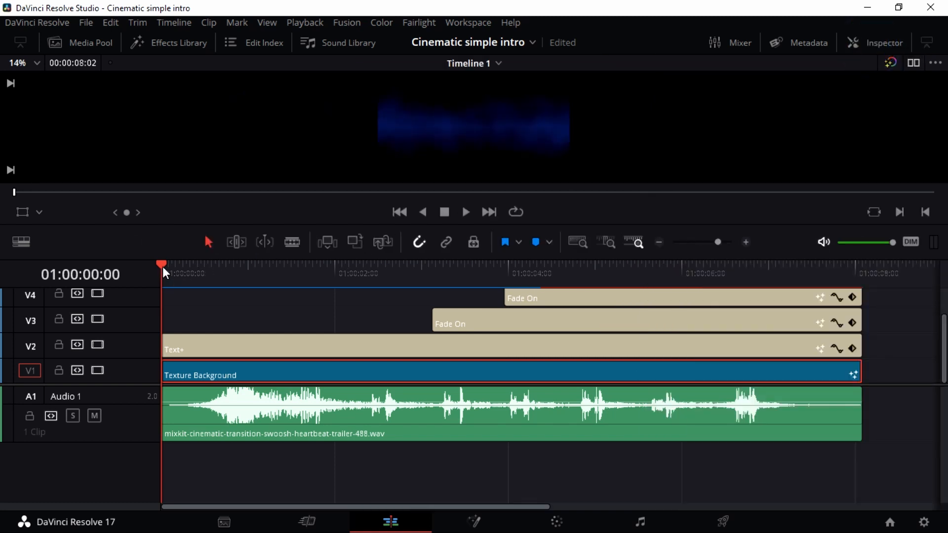
drag(162, 269, 869, 372)
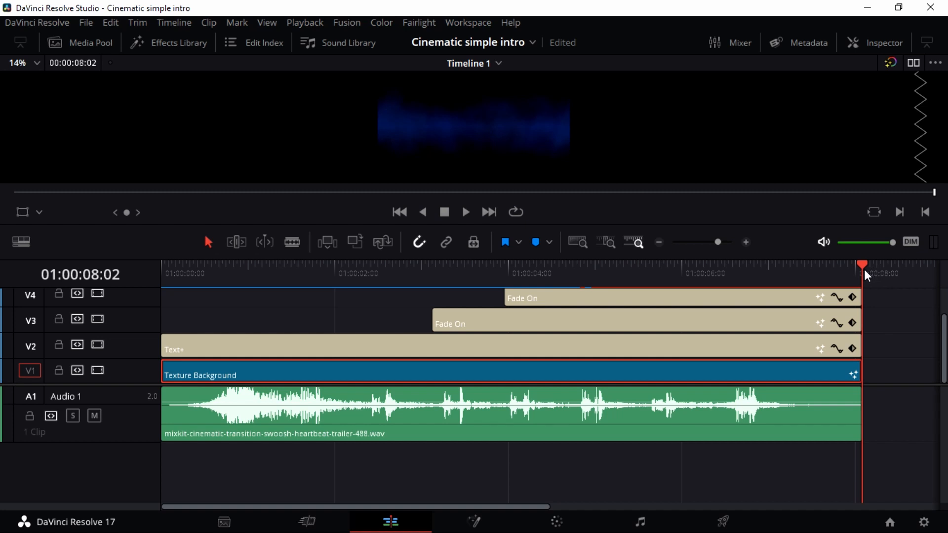
drag(861, 268, 519, 313)
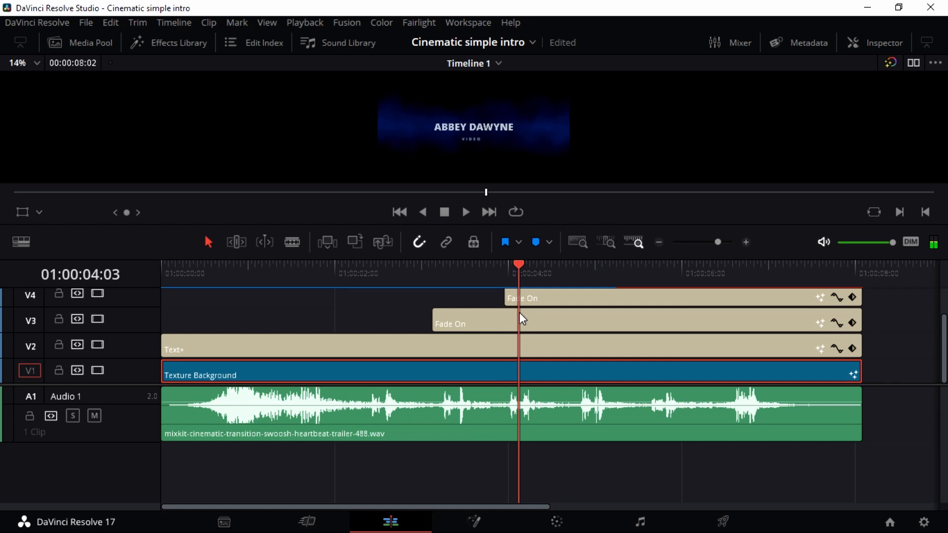
key(Up)
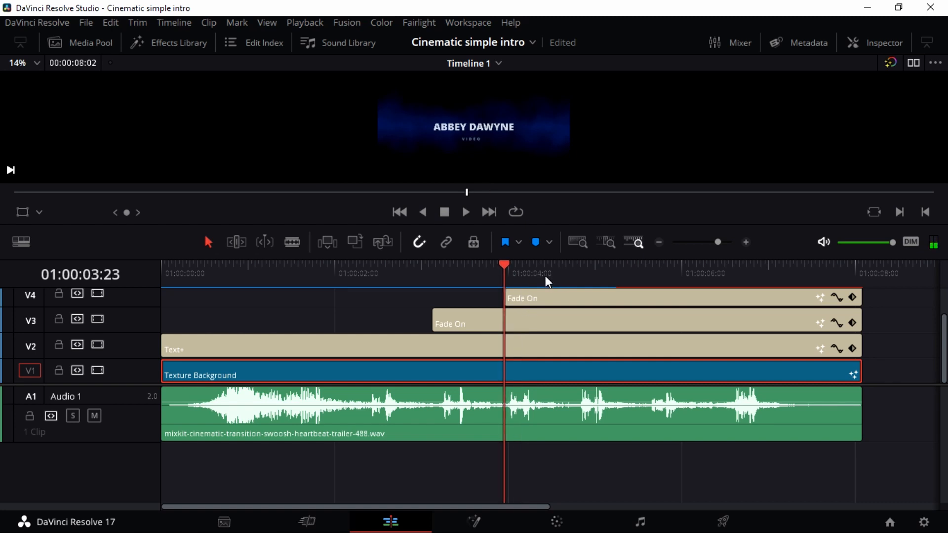
click(420, 242)
drag(509, 263, 512, 266)
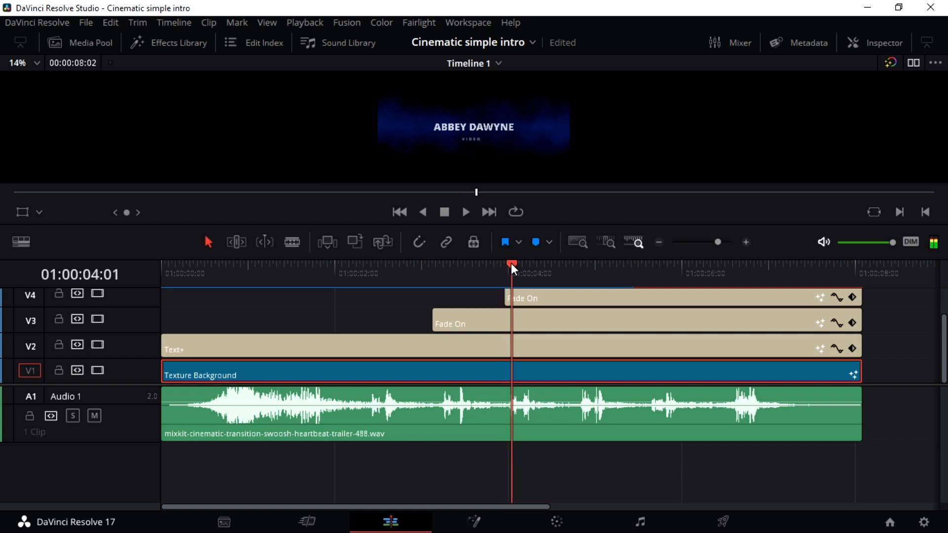
click(417, 242)
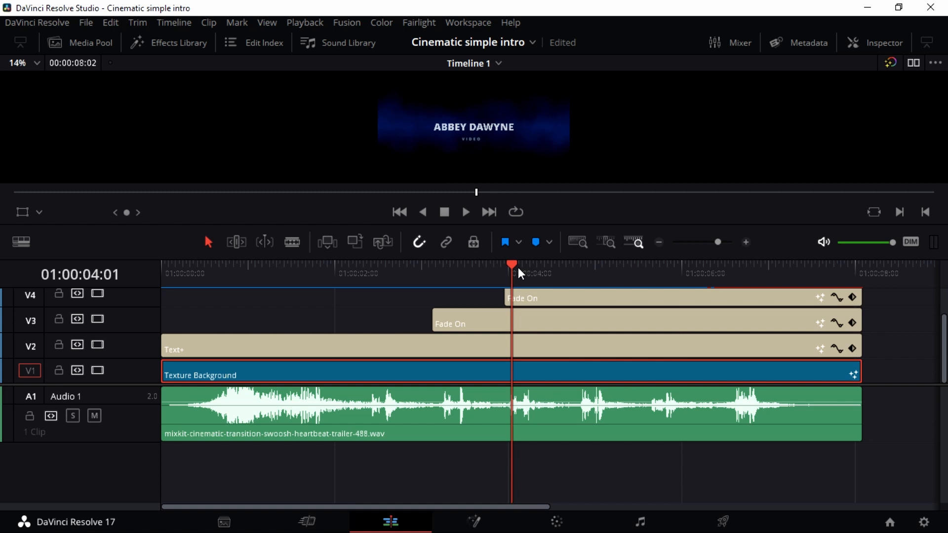
click(881, 43)
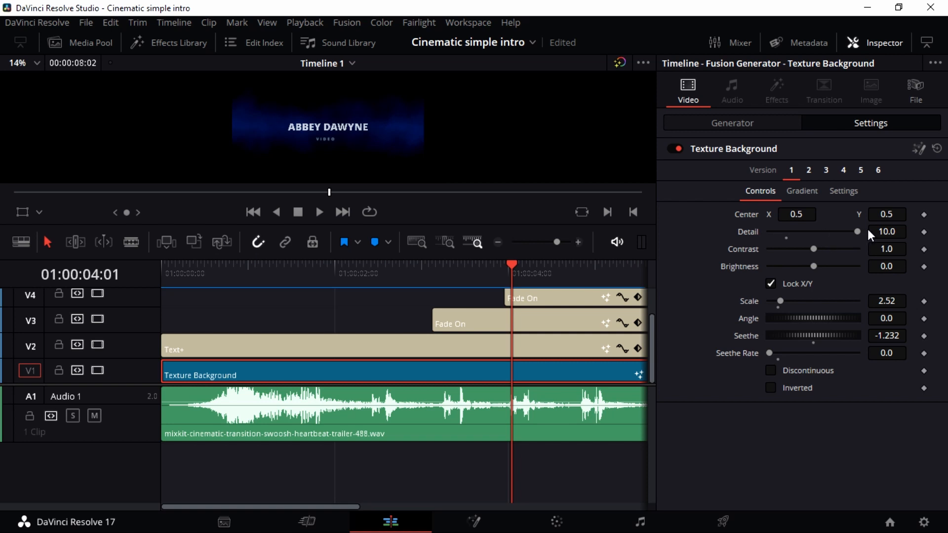
Adjust the texture to Detail 8.58, Contrast 0.41, Brightness 0.16, Scale 13.54, Angle 190.4.
drag(860, 230, 854, 232)
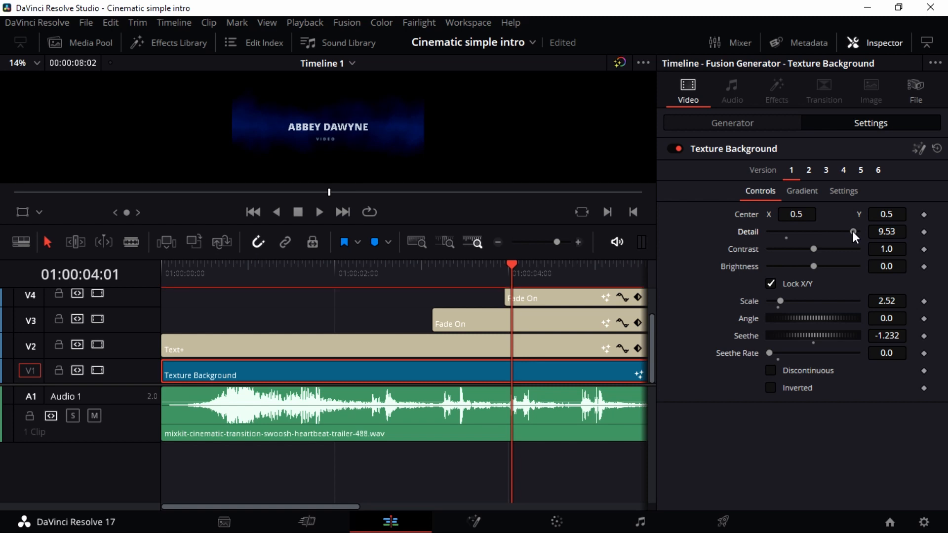
drag(851, 231, 844, 233)
drag(814, 249, 788, 254)
drag(787, 249, 788, 247)
drag(813, 267, 818, 267)
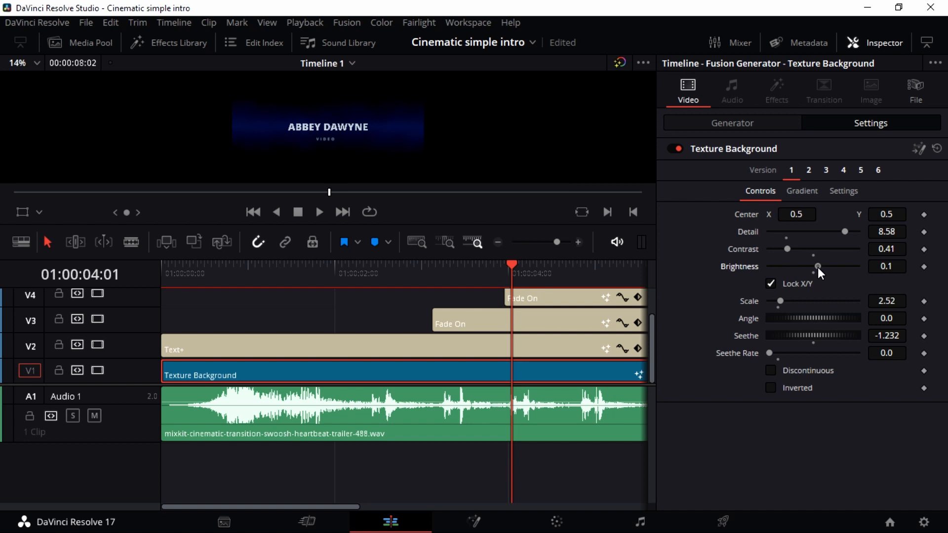
drag(817, 267, 820, 268)
drag(780, 300, 825, 305)
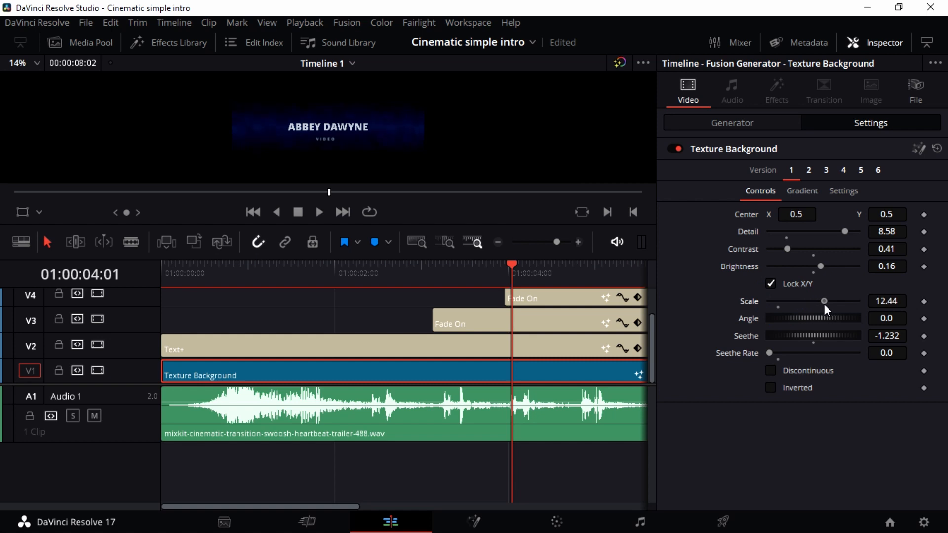
drag(825, 305, 829, 305)
drag(804, 320, 855, 333)
Enter 42 as the Texture Background's Seethe value, replacing the negative value.
drag(810, 338, 831, 336)
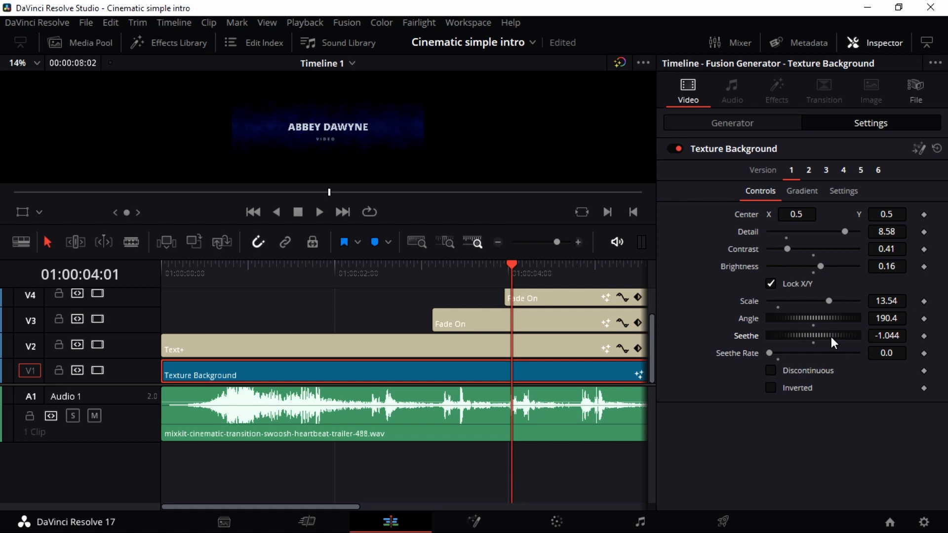
mouse_move(831, 333)
mouse_down()
mouse_move(816, 335)
mouse_move(835, 336)
mouse_up()
drag(904, 335, 902, 335)
double_click(892, 335)
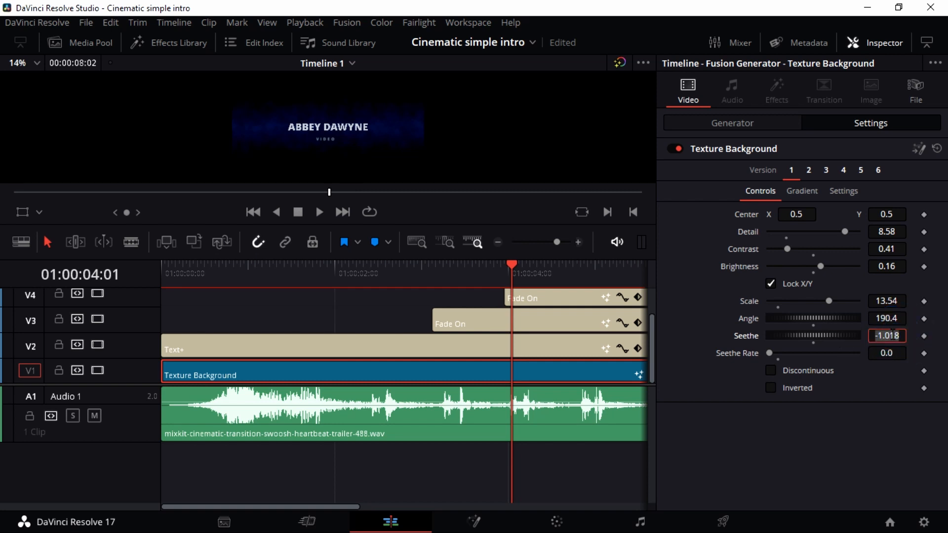
text(0)
text(42)
key(Tab)
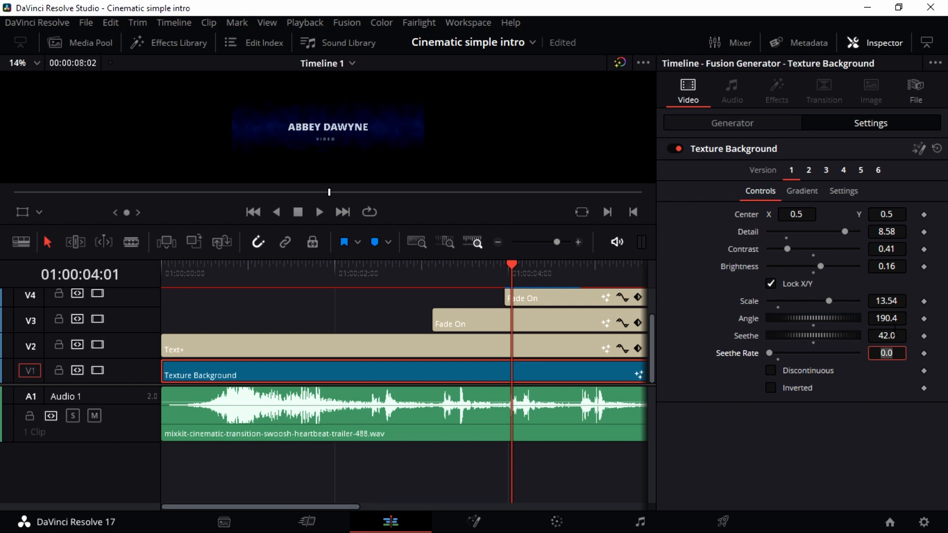
Keyframe Detail, Contrast, Brightness and Scale at 01:00:04:01, leaving Center unkeyed.
click(923, 214)
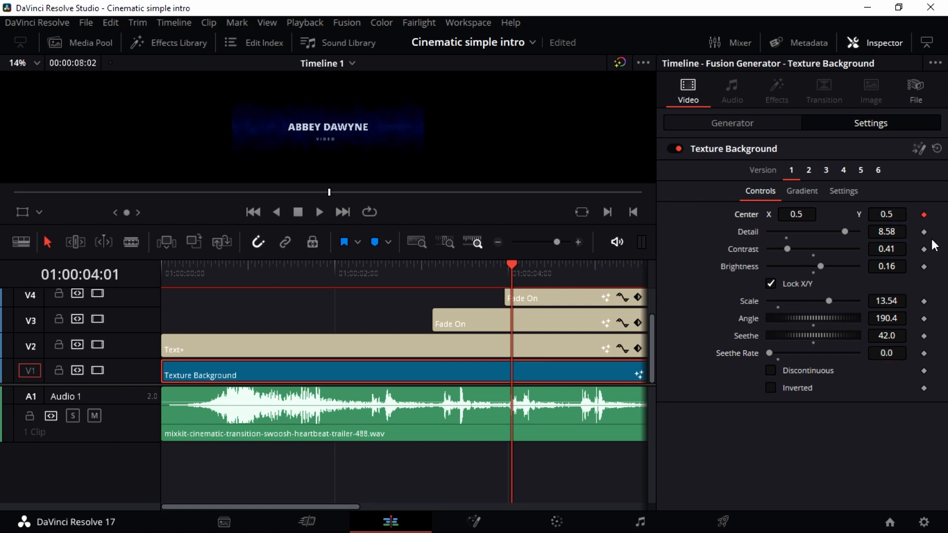
click(924, 231)
click(924, 249)
click(923, 267)
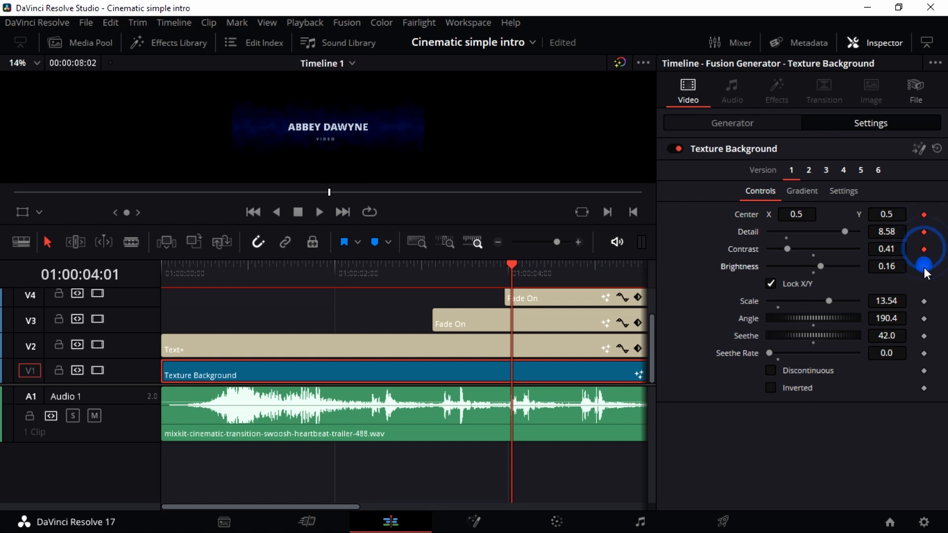
click(923, 301)
click(924, 214)
click(923, 216)
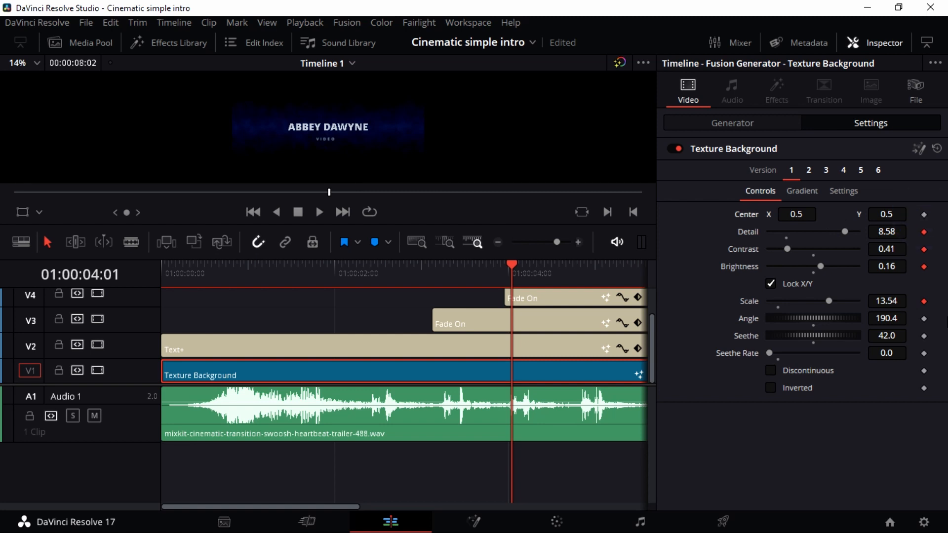
Keyframe Angle, Seethe and Seethe Rate, then return the playhead to 01:00:00:00.
click(924, 319)
click(923, 336)
click(924, 352)
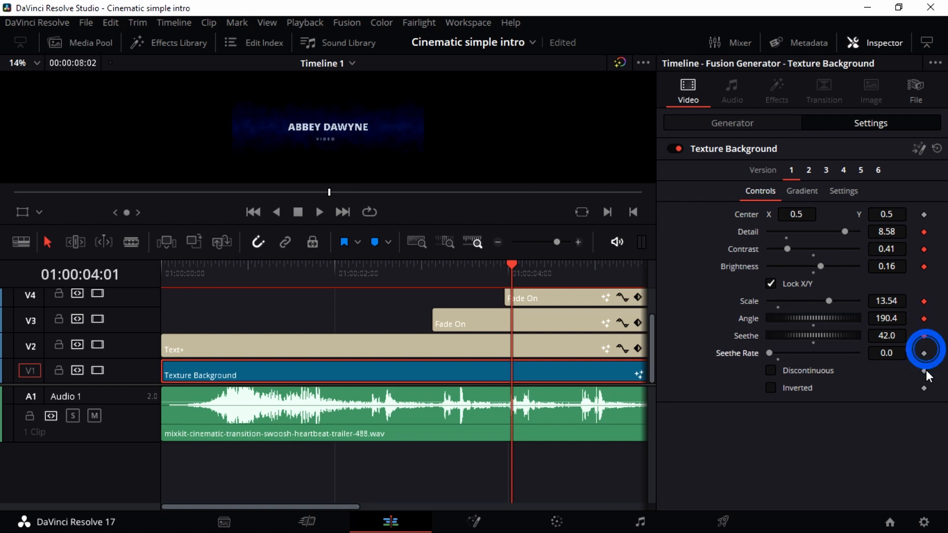
click(924, 353)
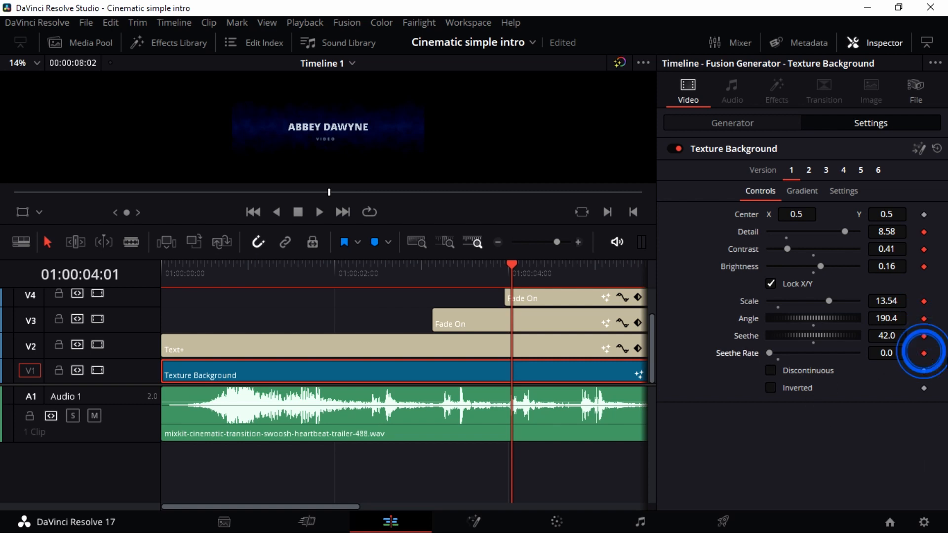
drag(514, 265, 156, 258)
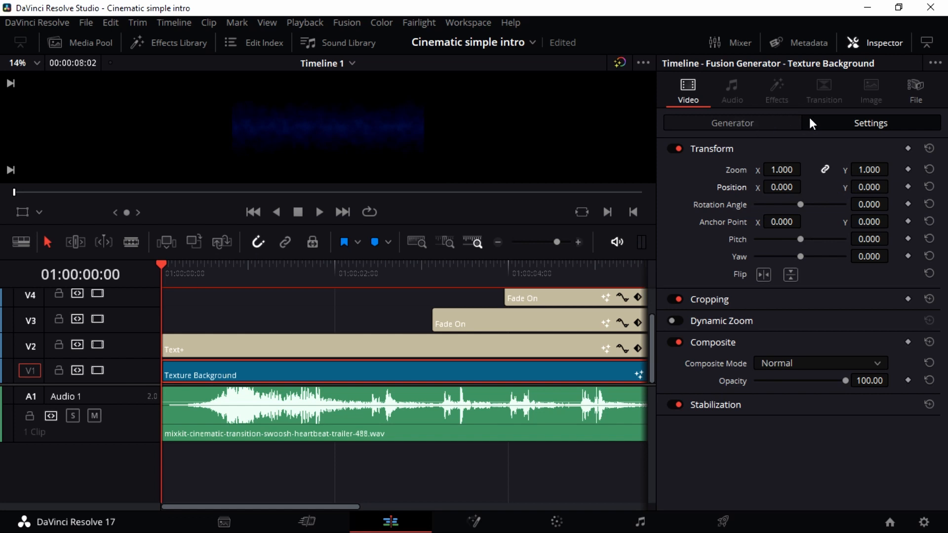
Reset texture values to Detail 2.0, Contrast 1.0, Brightness 0.0, Scale 2.0, Angle and Seethe 0.0.
click(778, 124)
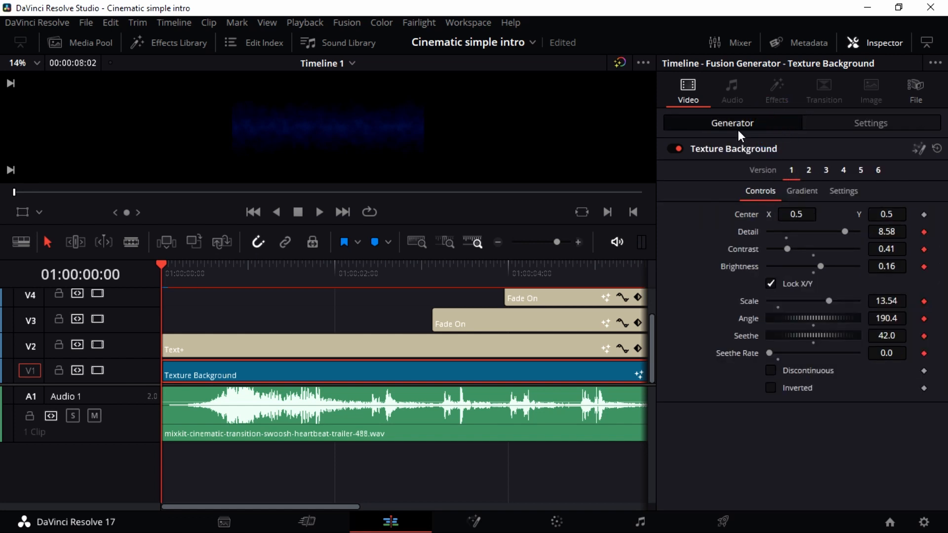
double_click(753, 234)
double_click(748, 253)
double_click(749, 267)
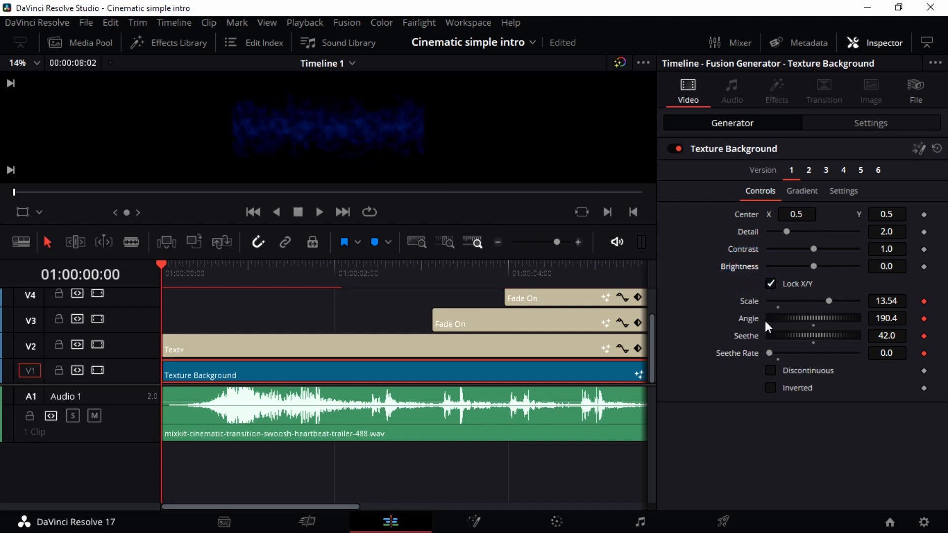
double_click(752, 302)
double_click(752, 318)
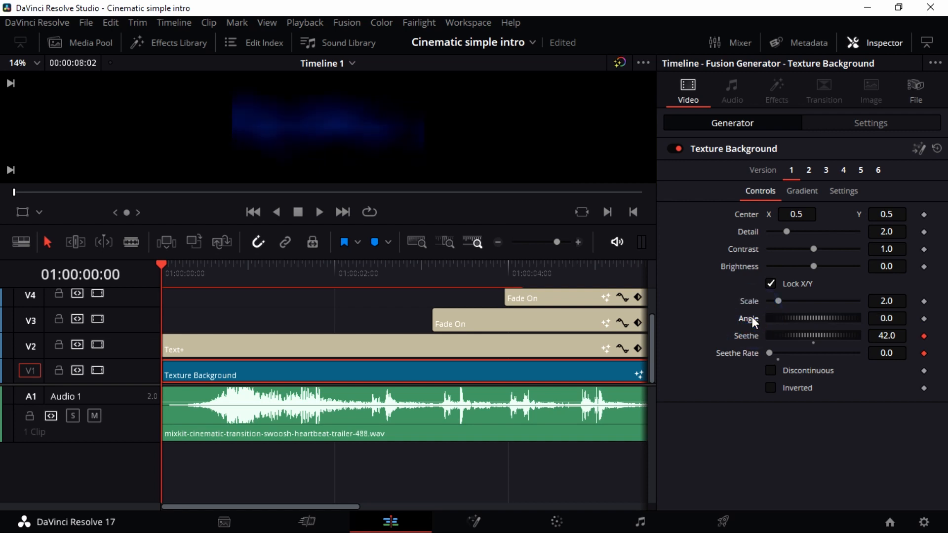
double_click(751, 334)
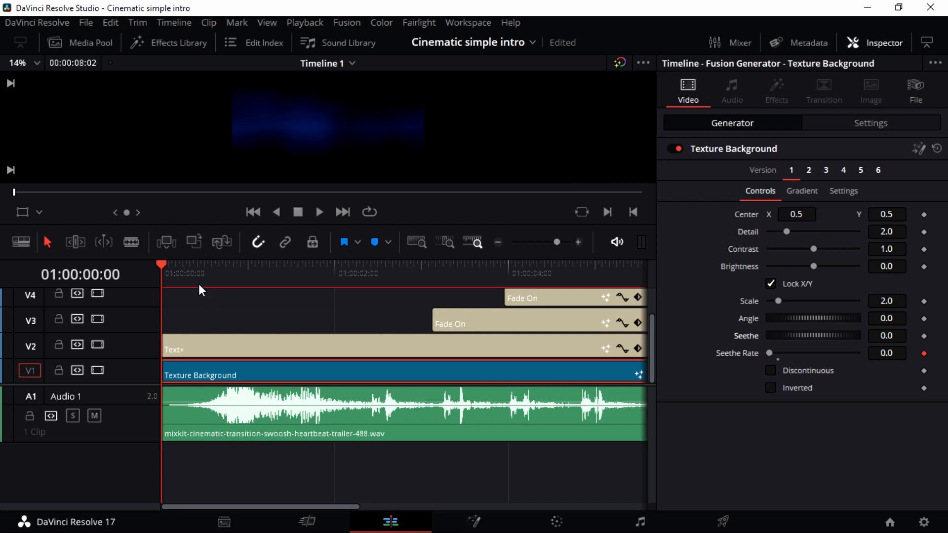
Preview the intro, check the clips' end, and return to the timeline start.
key(space)
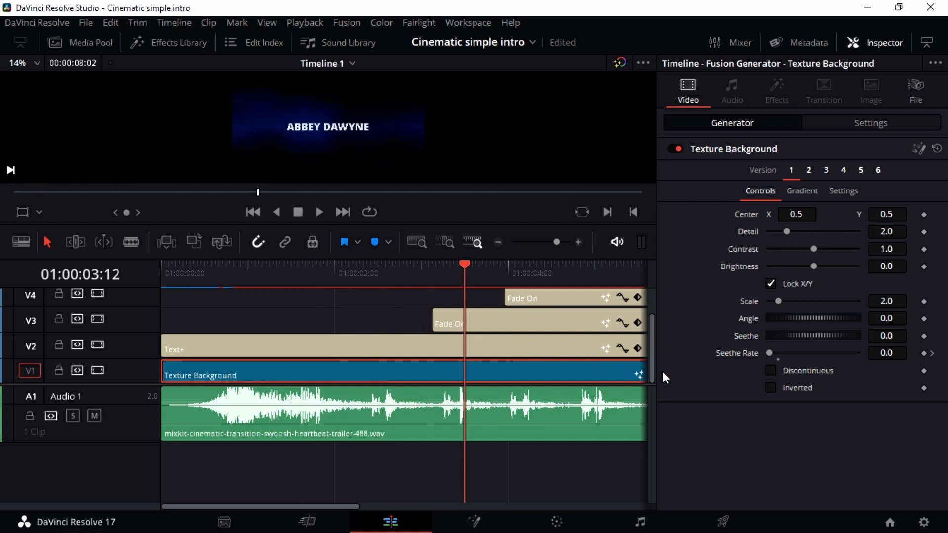
drag(773, 392, 405, 405)
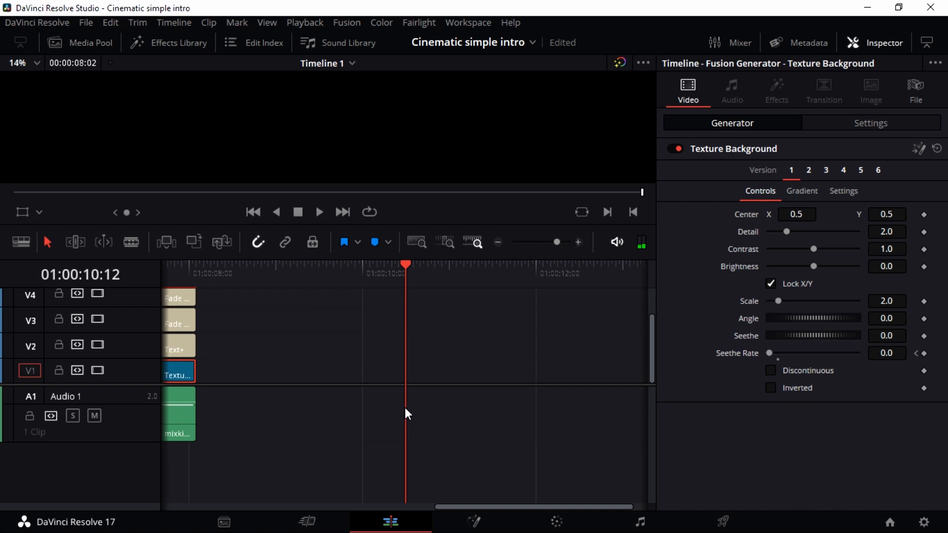
key(Up)
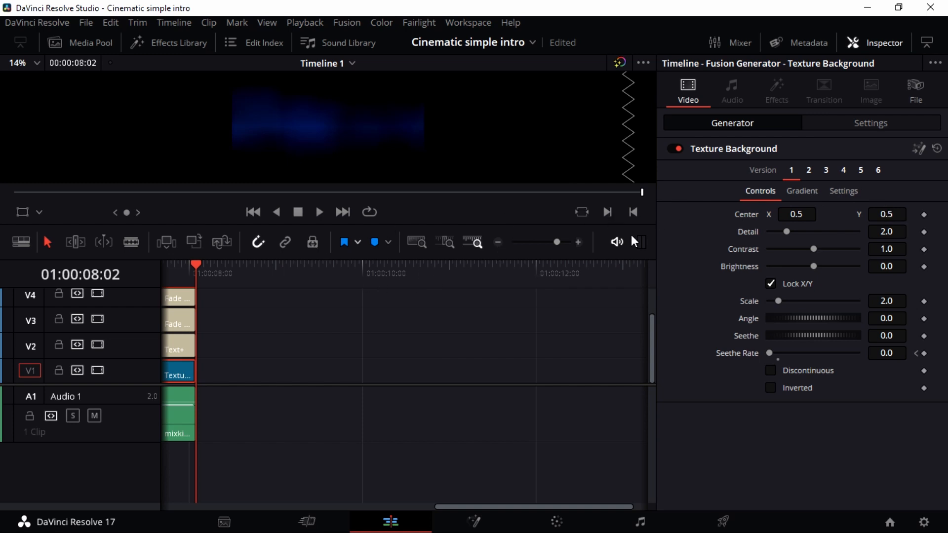
click(196, 268)
drag(199, 264, 167, 264)
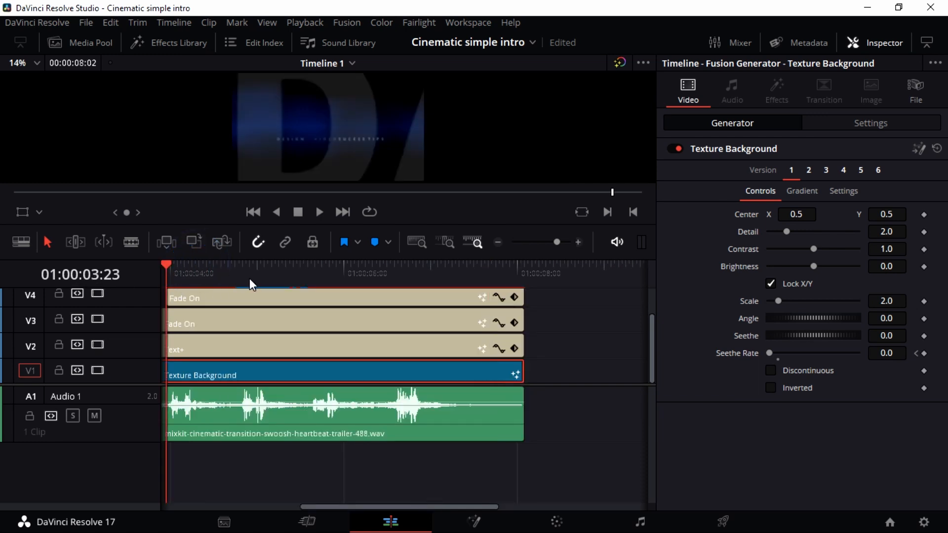
key(Home)
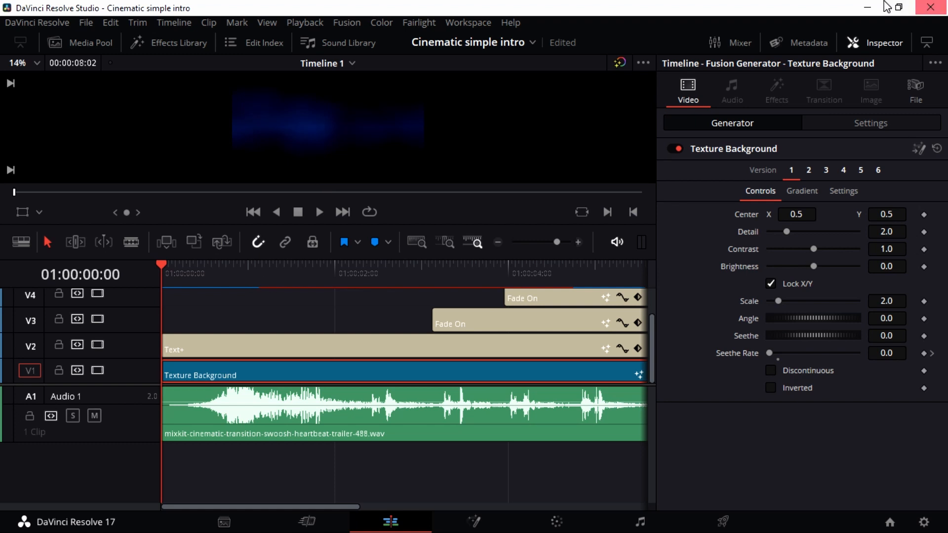
Keyframe Detail, Contrast, Brightness, Scale, Angle, Seethe and Seethe Rate at the start, then preview.
click(924, 231)
click(926, 249)
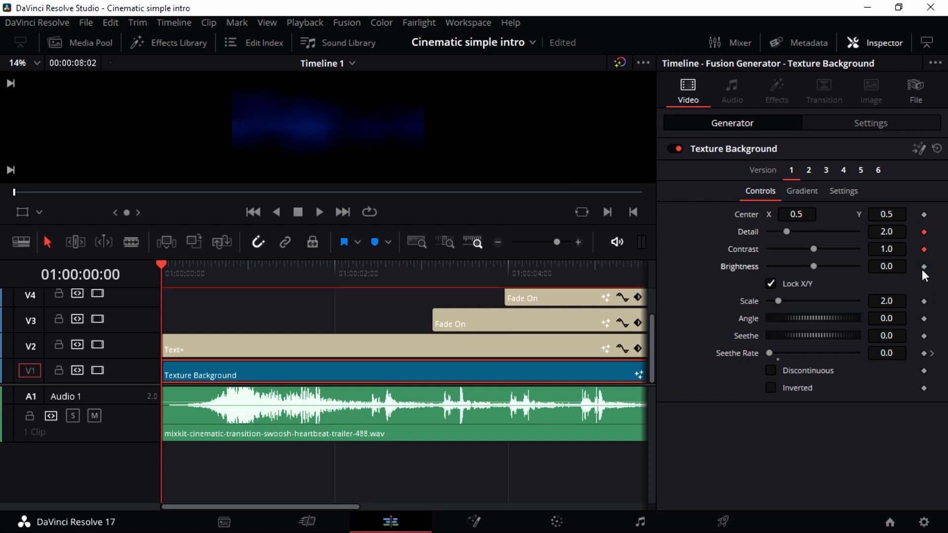
click(924, 266)
click(923, 302)
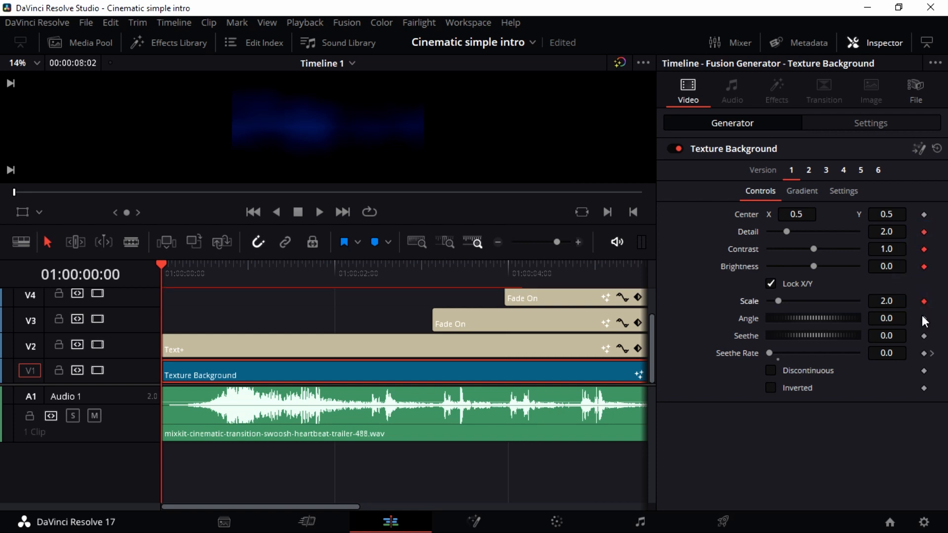
click(924, 318)
click(924, 336)
click(925, 354)
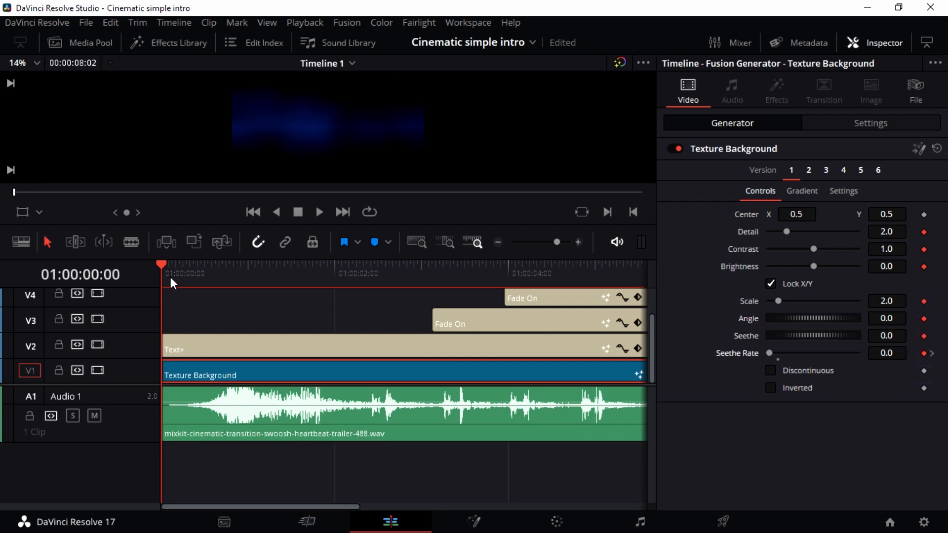
drag(171, 274, 206, 286)
key(space)
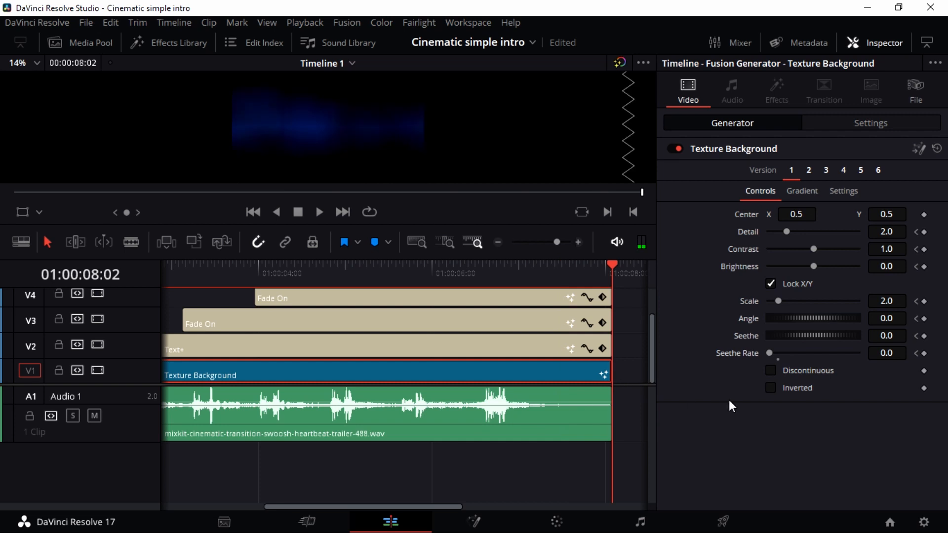
Add keyframes at the clips' end for Detail, Contrast, Brightness, Scale, Angle and Seethe Rate.
click(924, 234)
click(924, 249)
click(924, 266)
click(923, 301)
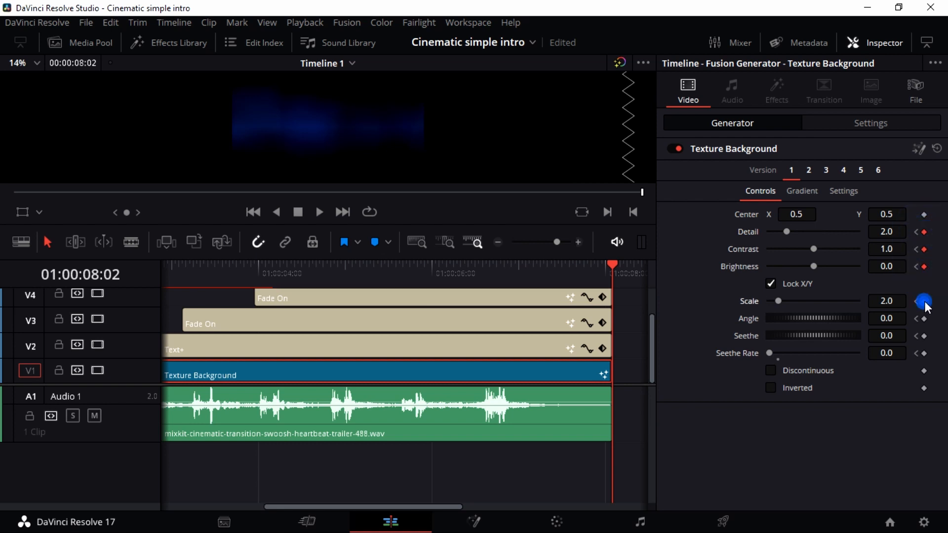
click(924, 318)
click(924, 354)
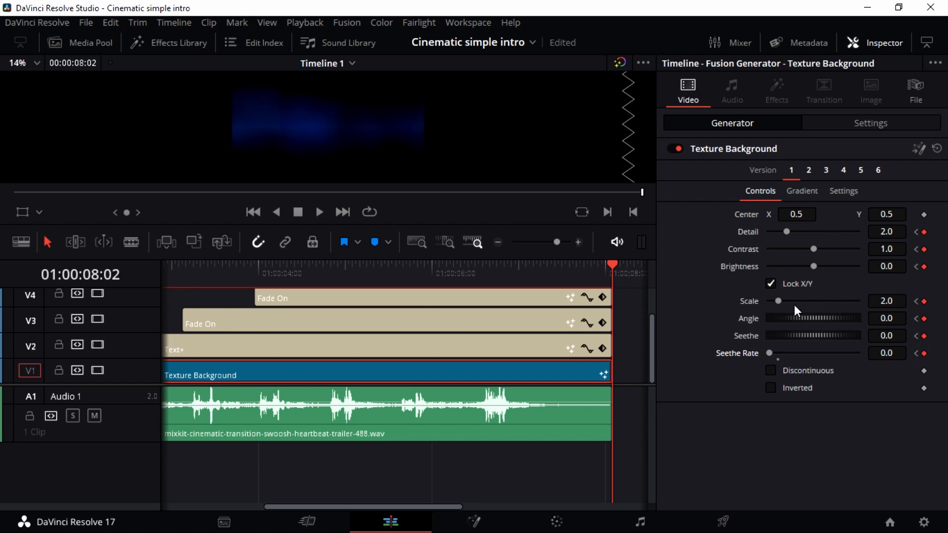
Change the end values to Scale 3.94, Angle -216.5, Seethe -0.478, Detail 6.61, Contrast 0.47, Brightness 0.44.
mouse_move(778, 301)
mouse_down()
mouse_move(825, 306)
mouse_move(787, 305)
mouse_up()
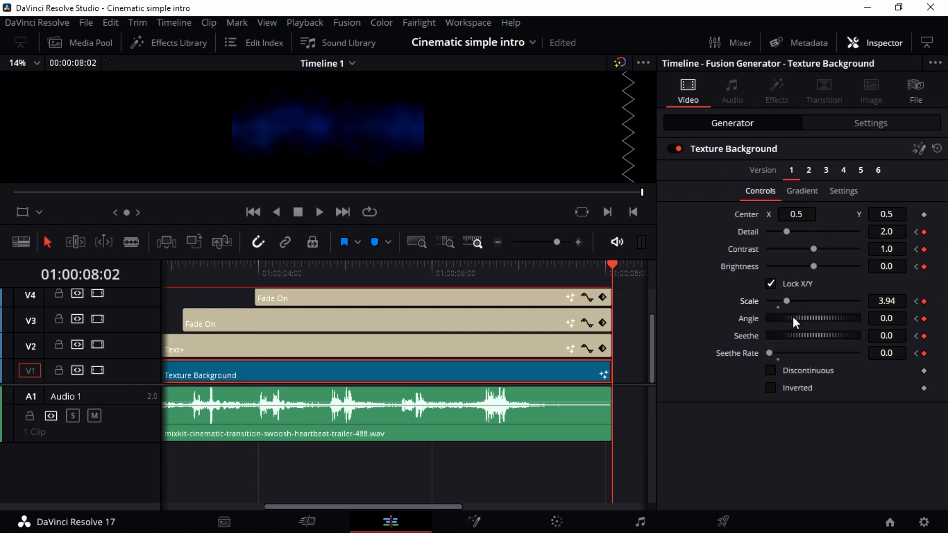
drag(802, 317, 744, 319)
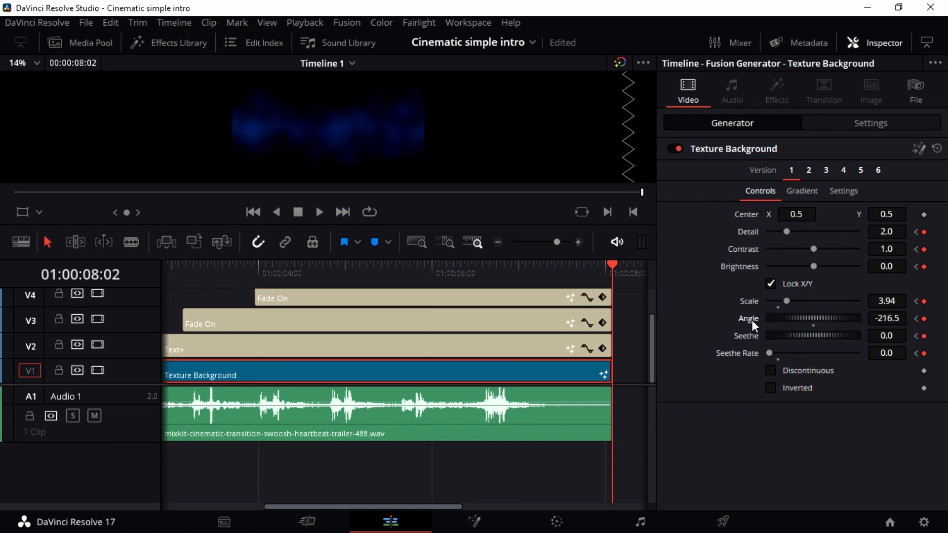
drag(818, 333, 772, 333)
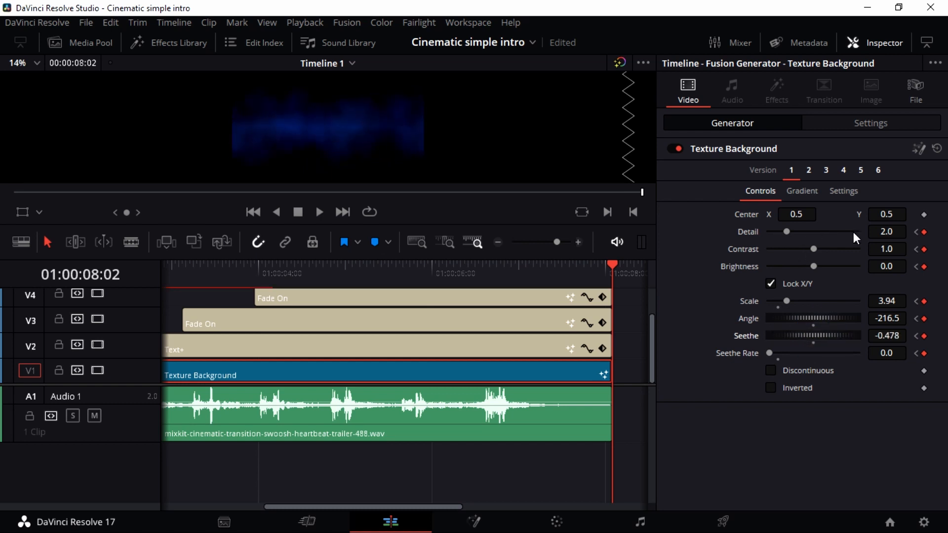
drag(789, 231, 829, 235)
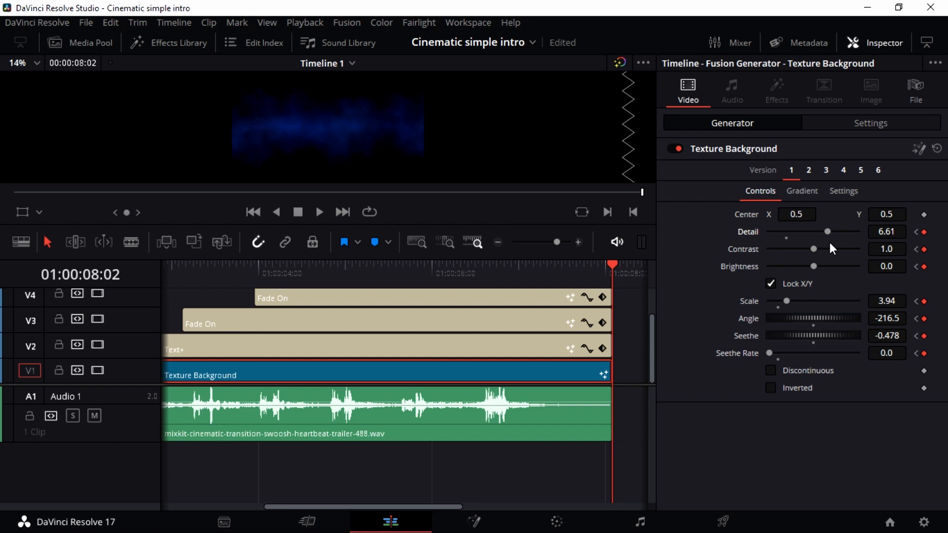
drag(815, 249, 831, 268)
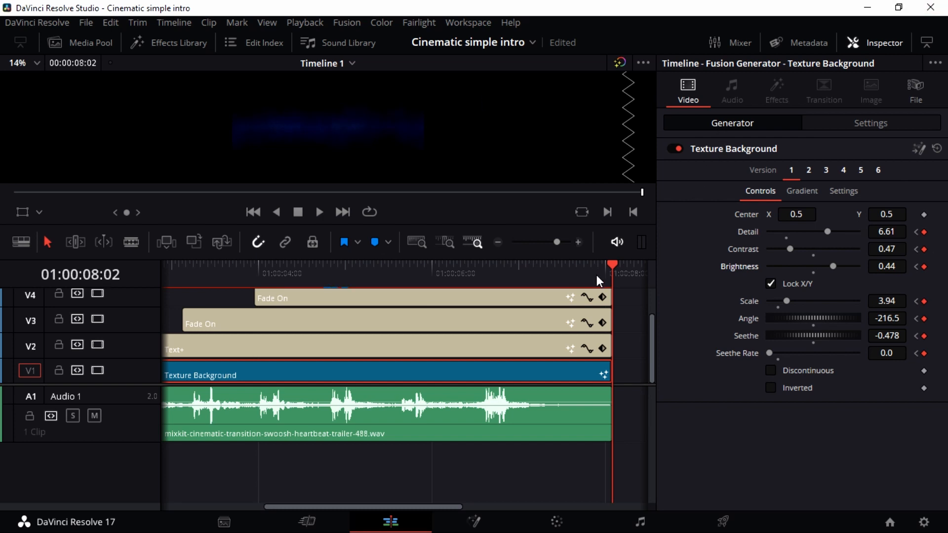
Close the Inspector and play the title animation from around 01:00:03:23.
click(878, 43)
drag(612, 264, 38, 254)
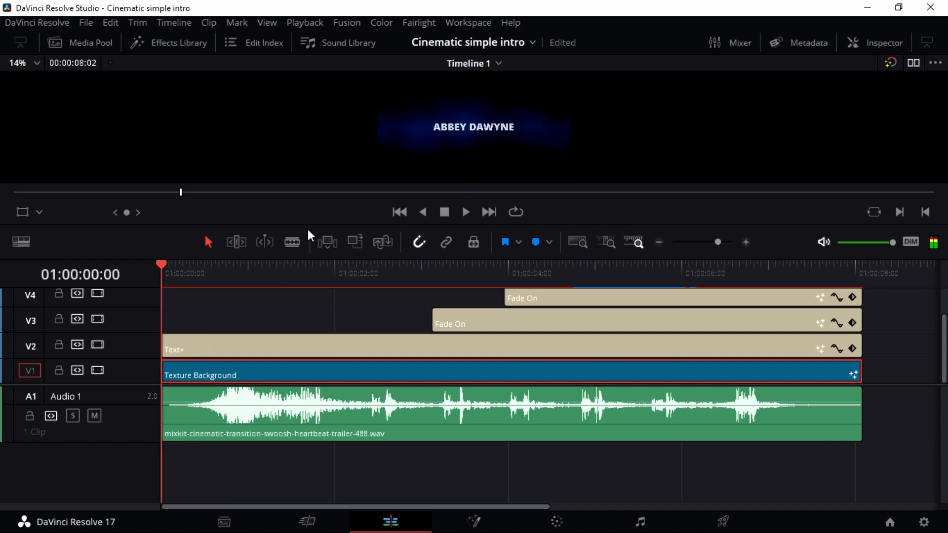
click(465, 212)
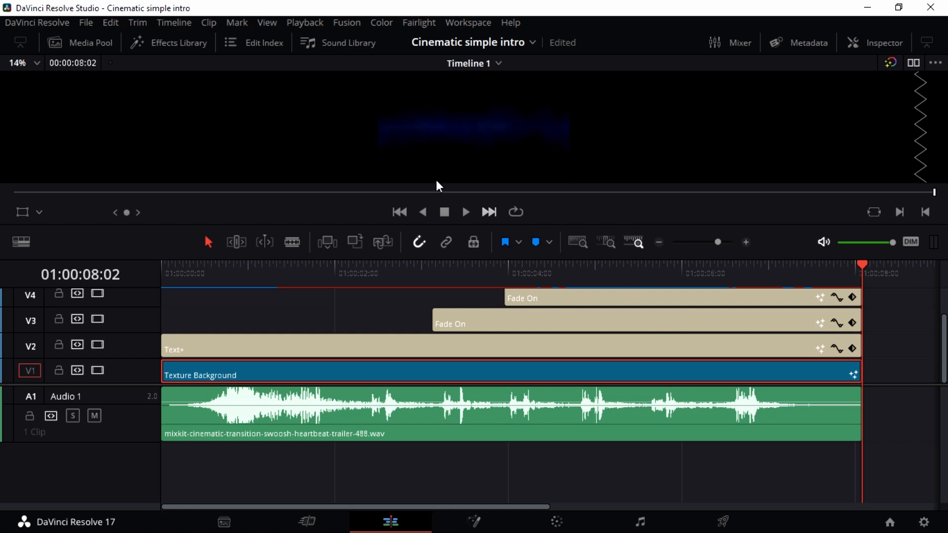
Set Playback > Render Cache to Smart, confirm the setting, and scrub back to the title.
click(303, 23)
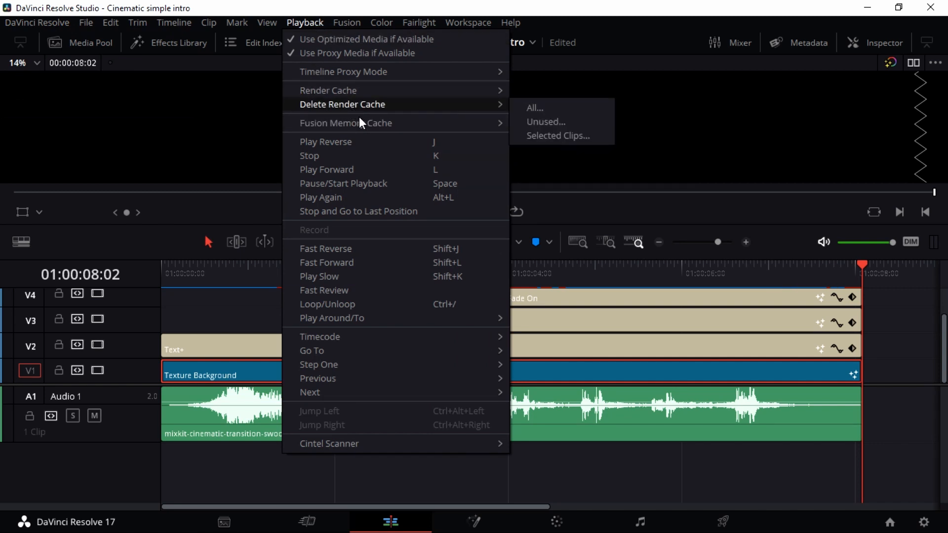
mouse_move(360, 122)
mouse_move(376, 88)
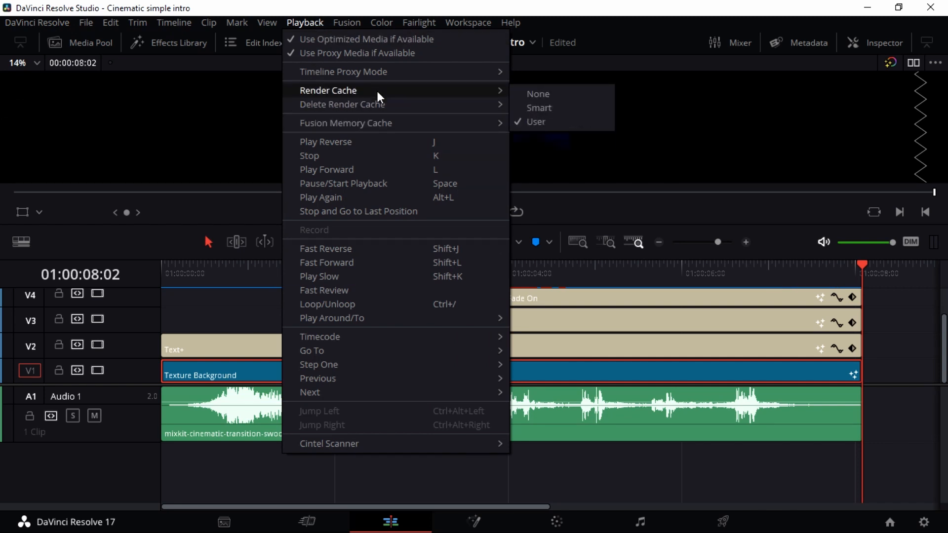
click(524, 105)
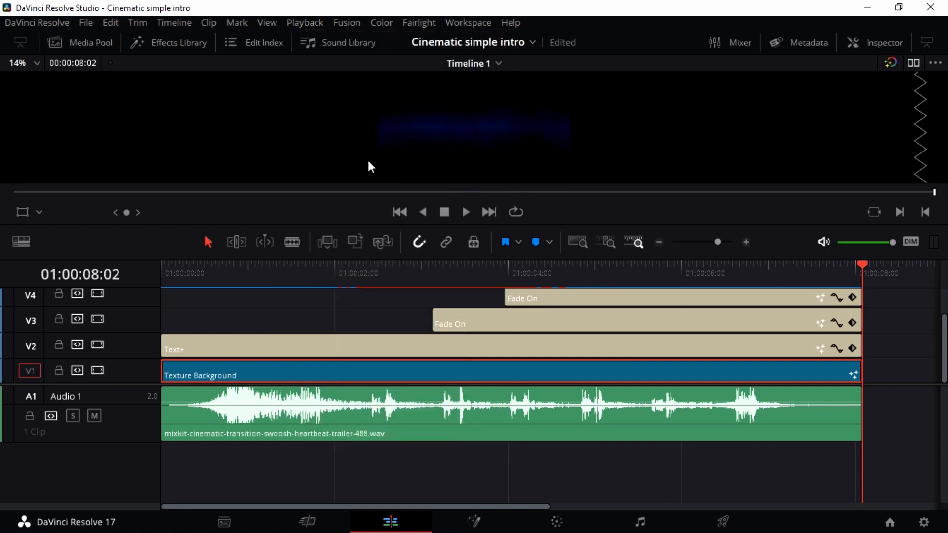
click(304, 23)
mouse_move(355, 91)
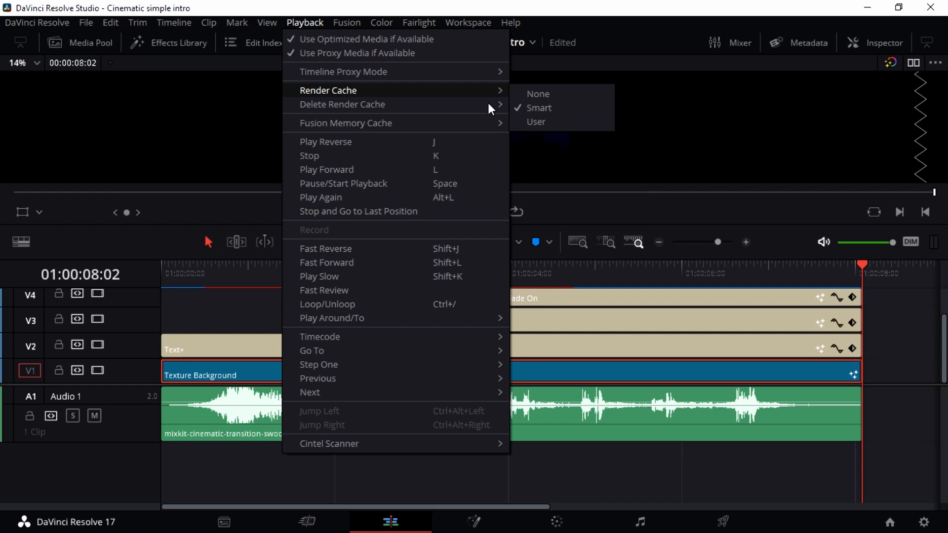
click(611, 209)
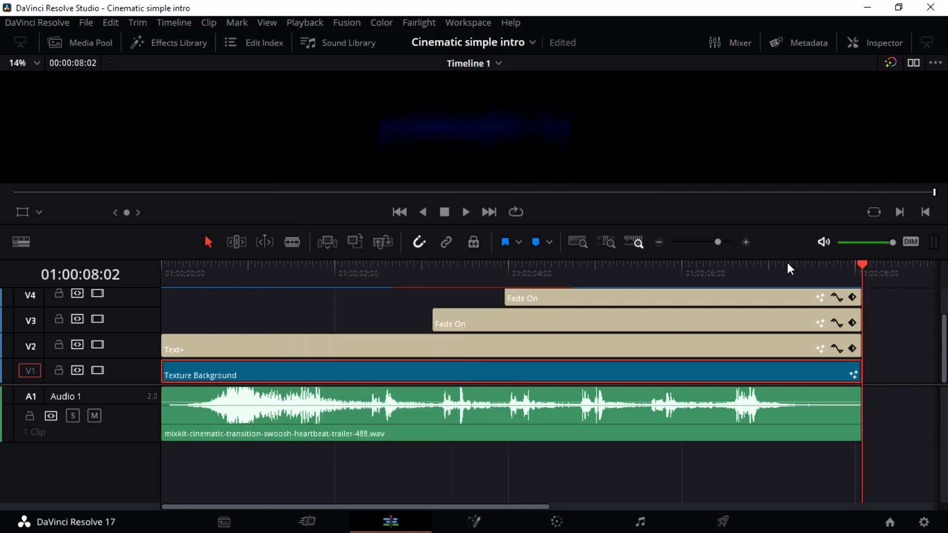
drag(866, 267, 167, 282)
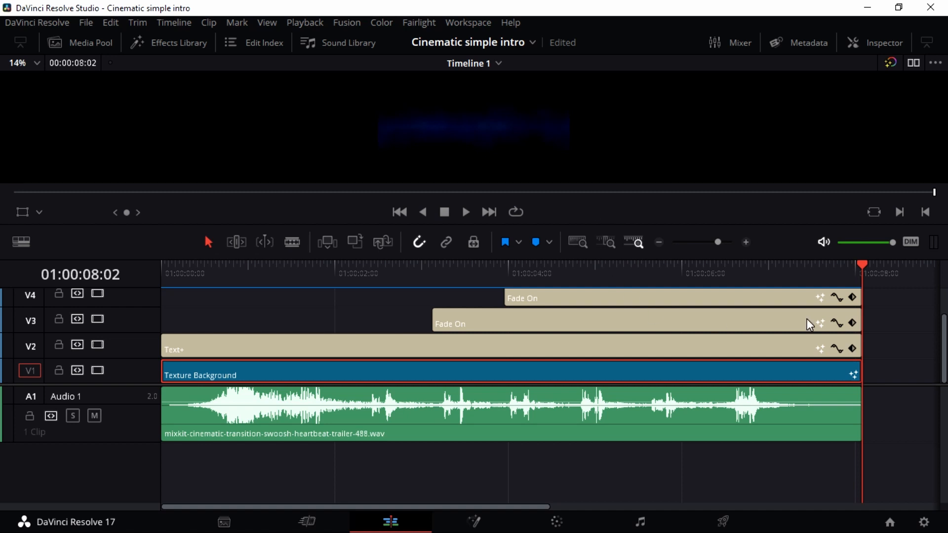
Play the intro from the timeline start to review the finished titles.
key(Home)
key(space)
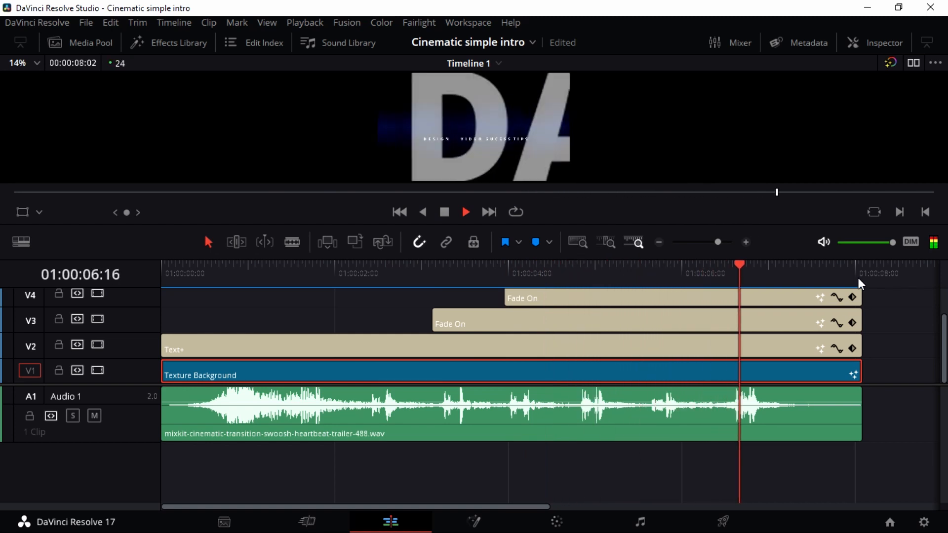
key(space)
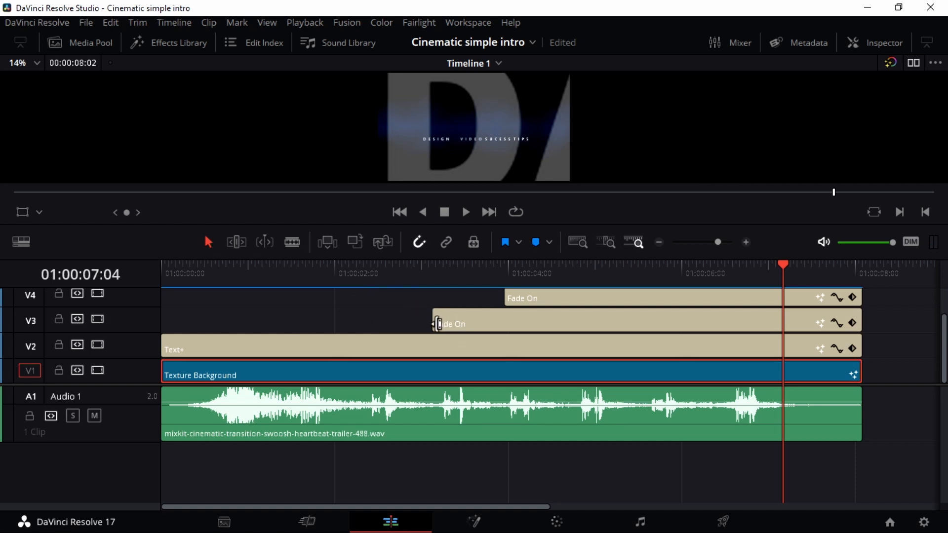
Drag V3 Fade On's start earlier, then show the Text+ title's transform and opacity settings in the Inspector.
drag(436, 324, 280, 324)
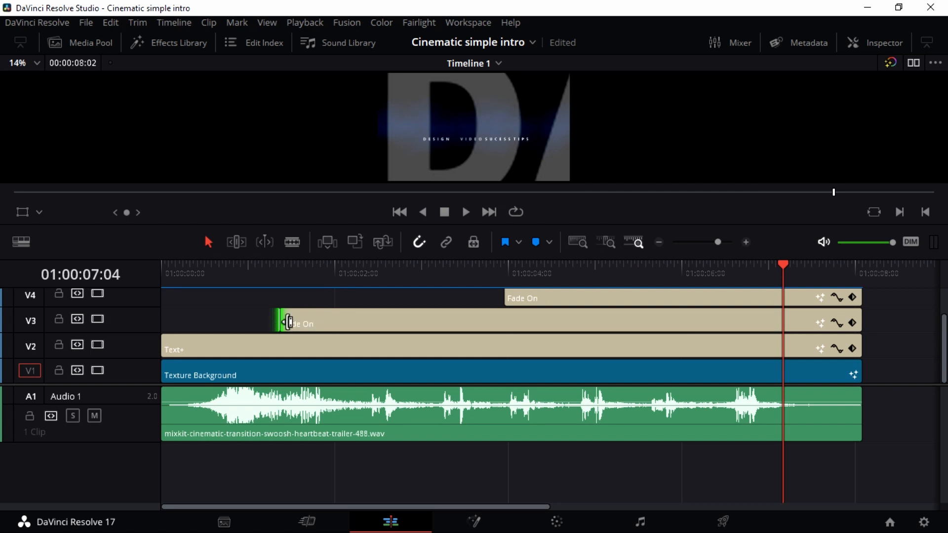
click(295, 377)
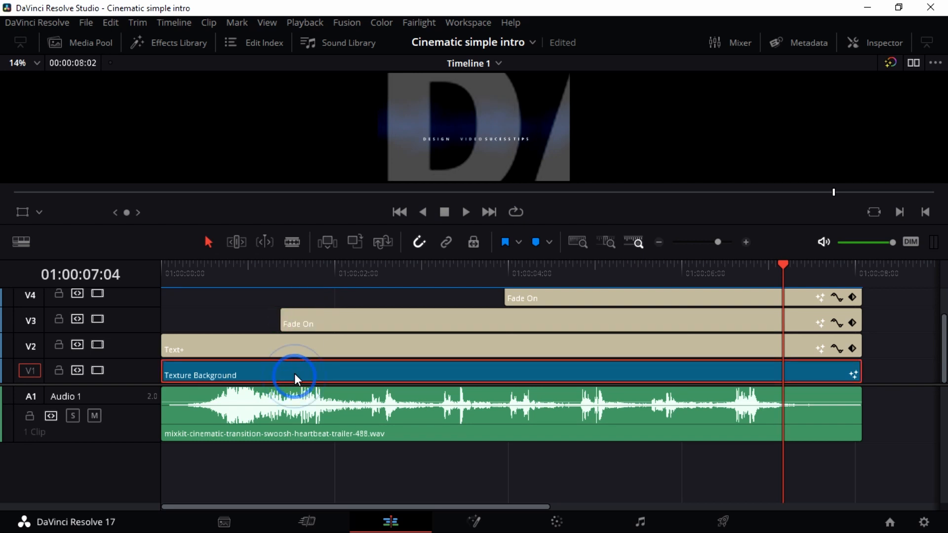
click(304, 346)
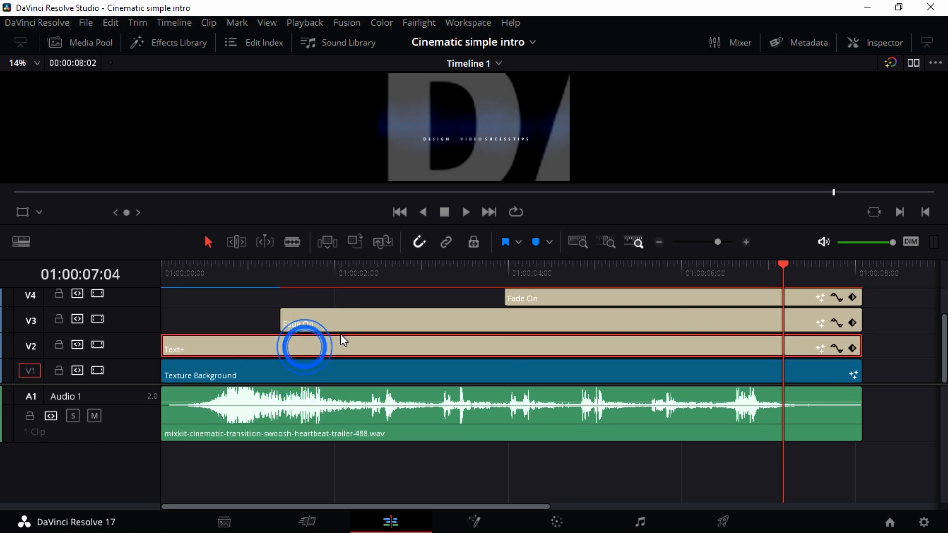
click(879, 43)
click(844, 123)
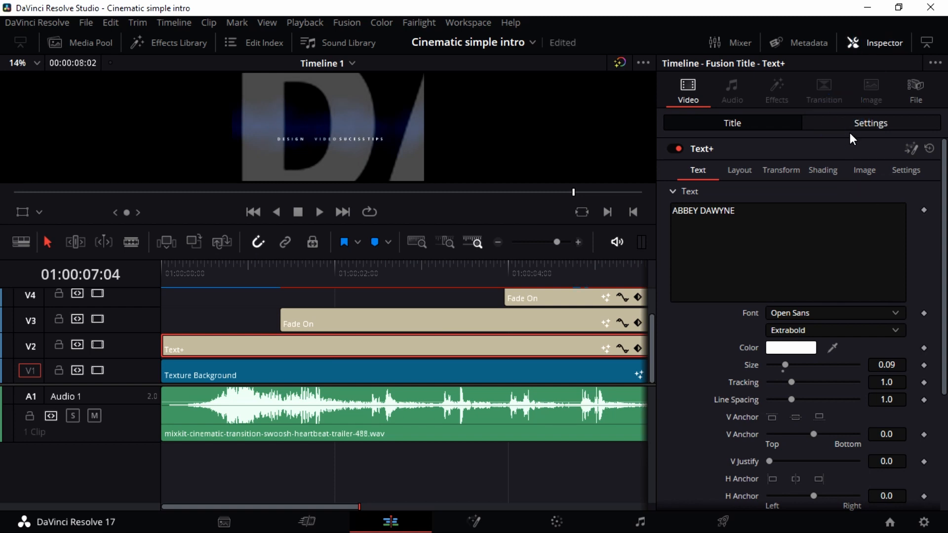
click(834, 125)
Step back to the title's first Zoom keyframe at 01:00:01:03 and trim V3 Fade On's start to it.
click(901, 169)
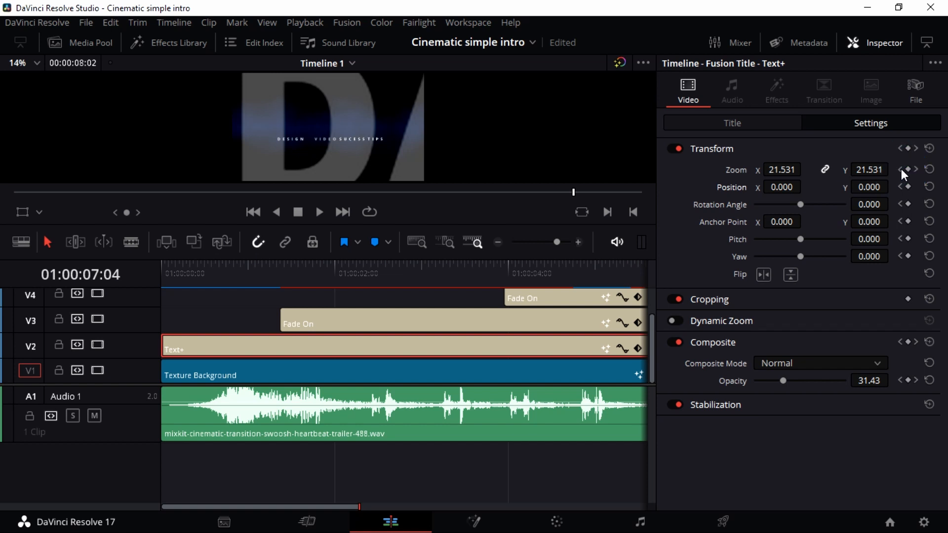
click(902, 169)
click(902, 168)
click(901, 169)
click(900, 170)
click(899, 170)
click(899, 170)
click(899, 169)
click(899, 169)
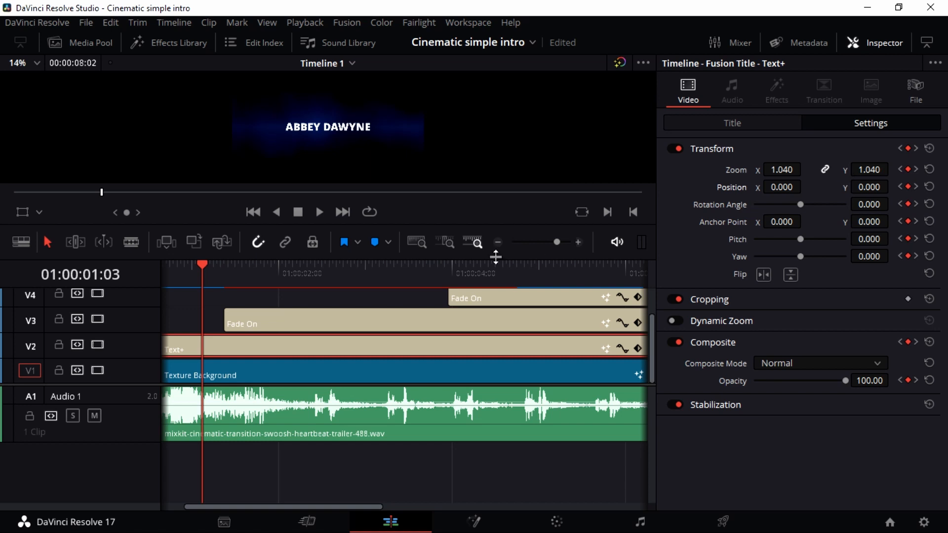
drag(233, 326, 204, 325)
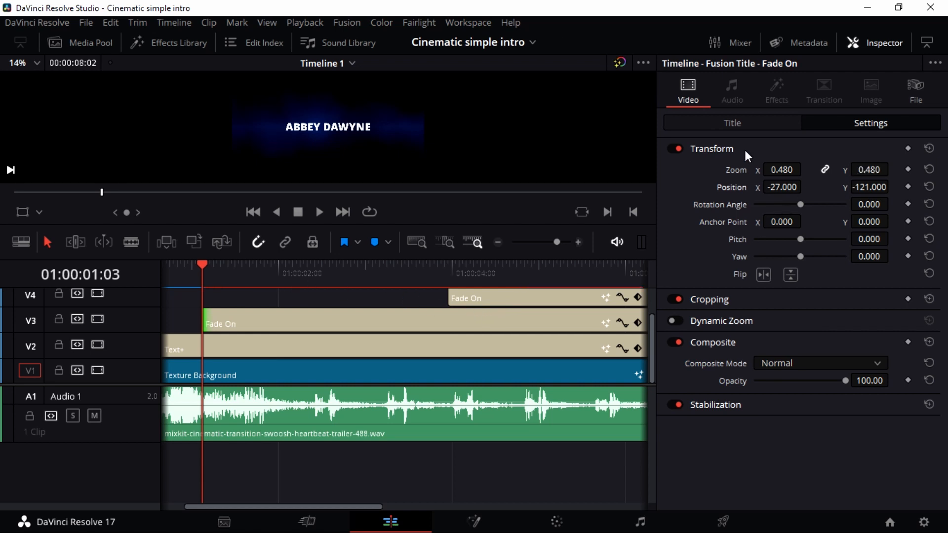
Reselect the Text+ title and advance to its 01:00:03:11 zoom keyframe.
click(311, 347)
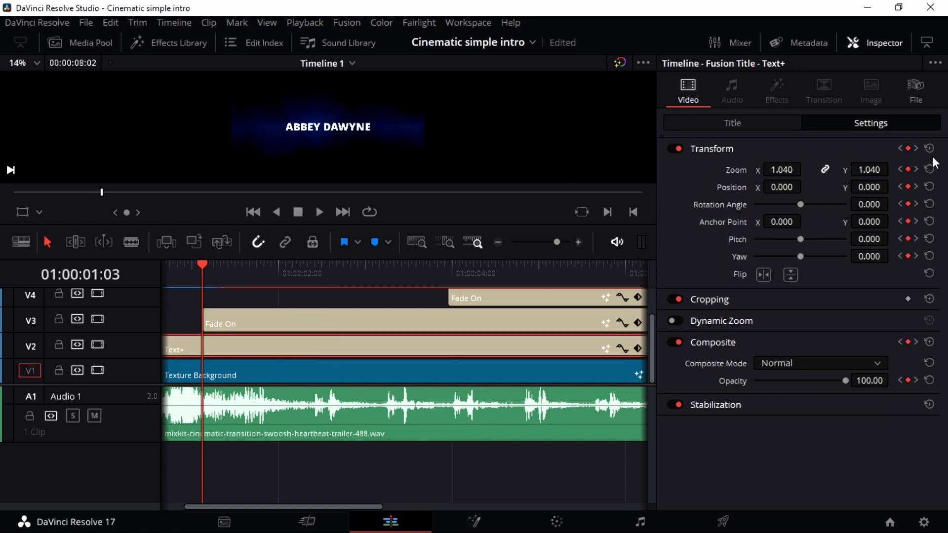
click(916, 169)
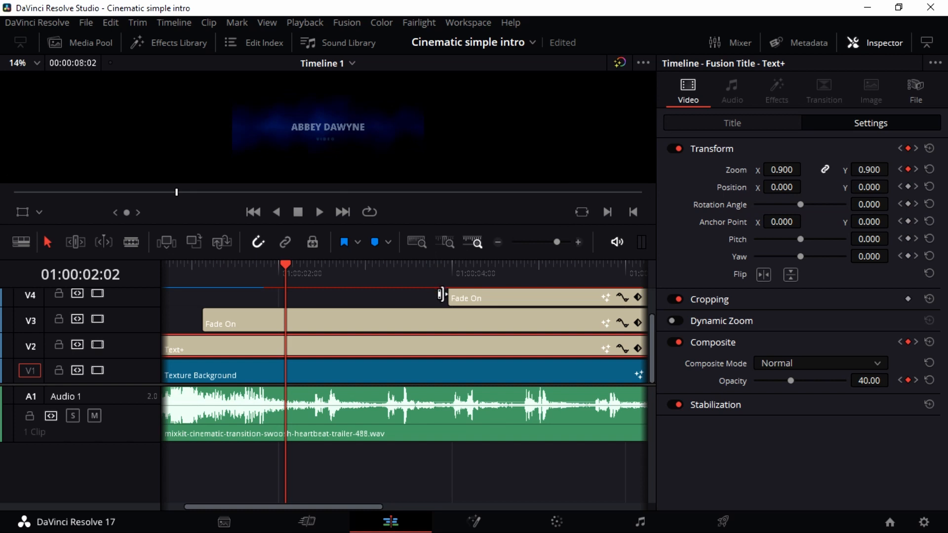
click(916, 169)
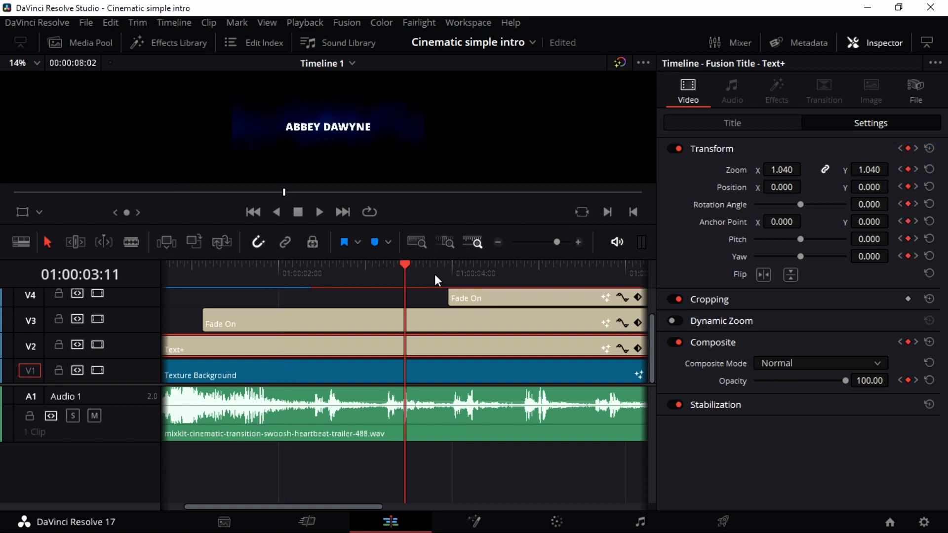
Start V4 Fade On at 01:00:03:11, then move the playhead to the 01:00:04:19 keyframe.
drag(449, 293, 402, 300)
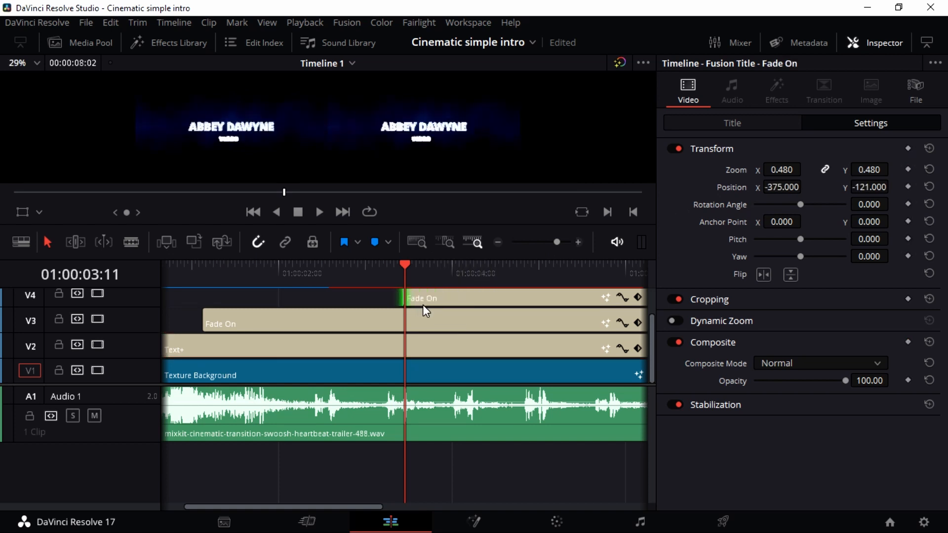
scroll(445, 312, up, 2)
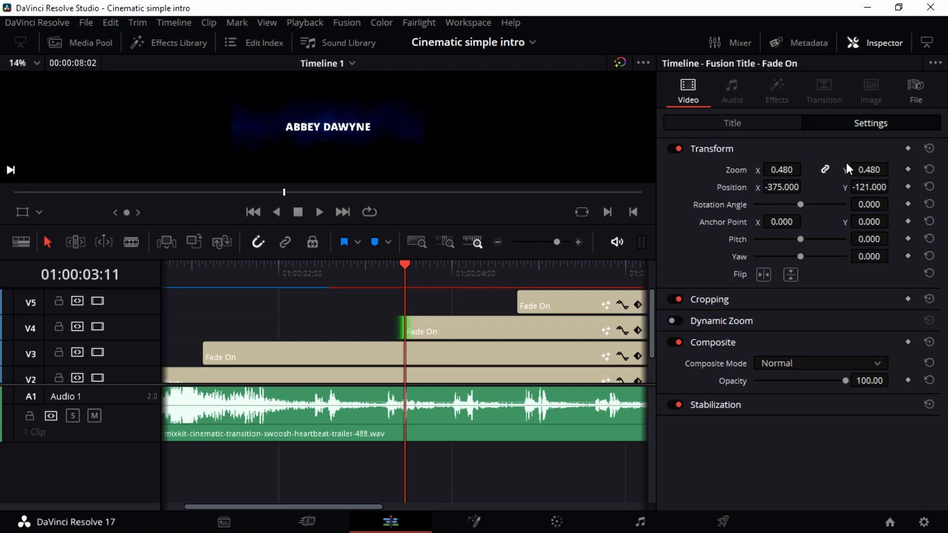
click(502, 372)
click(915, 169)
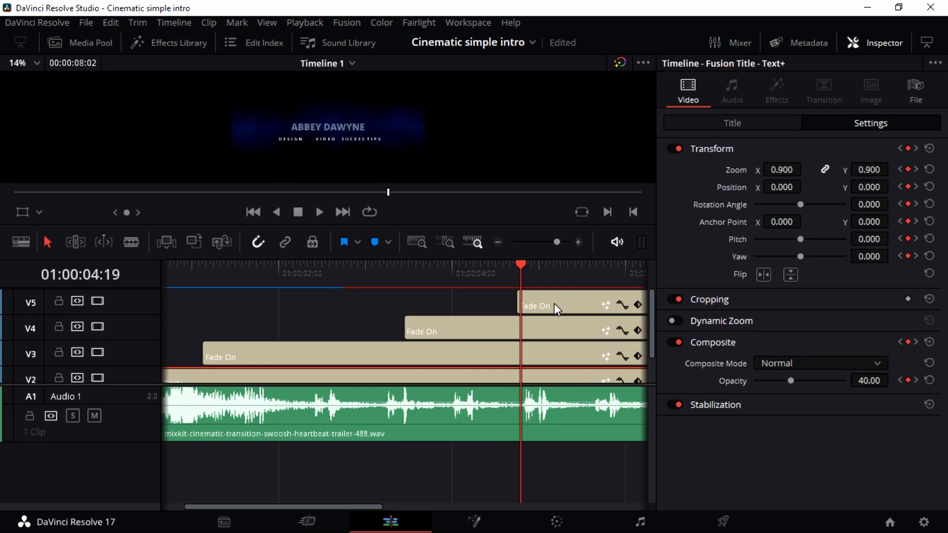
Trim V5 Fade On to start at 01:00:04:19 and close the Inspector.
click(520, 306)
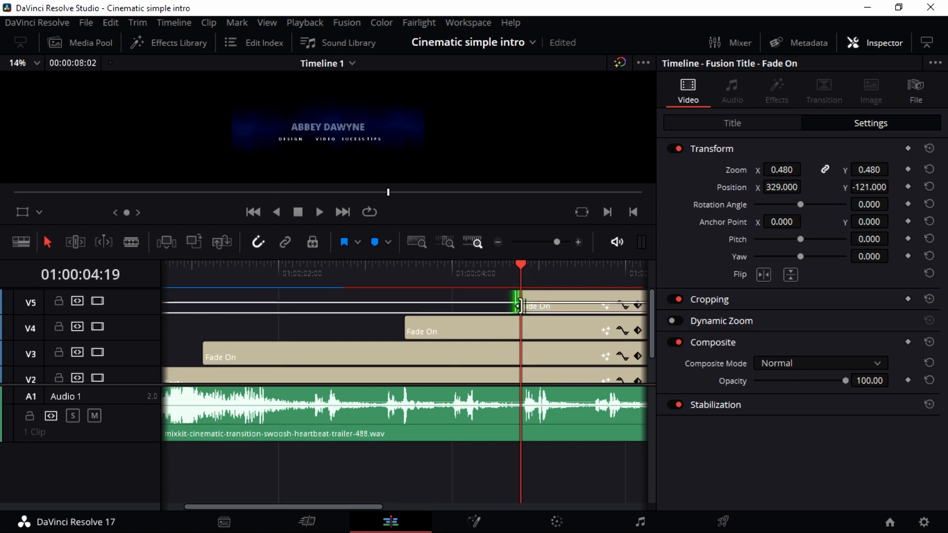
drag(519, 306, 523, 306)
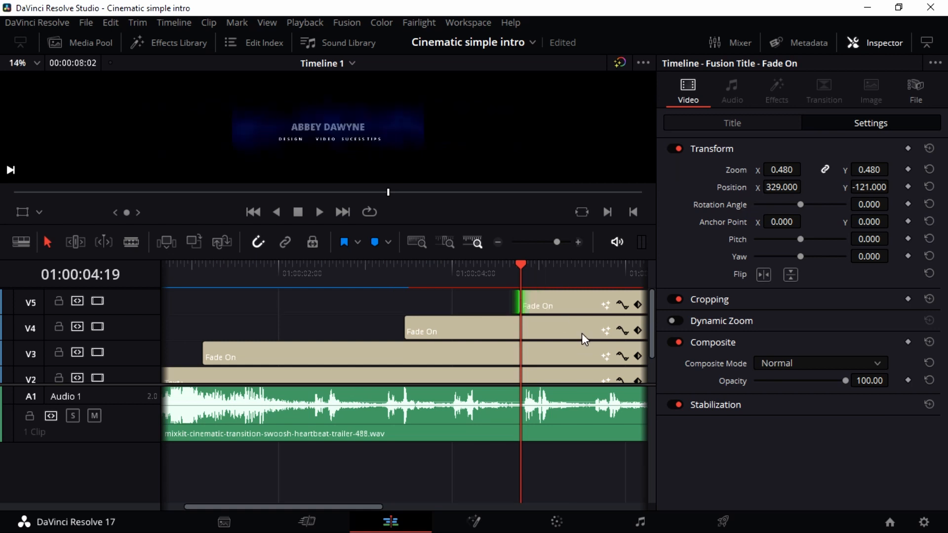
click(873, 41)
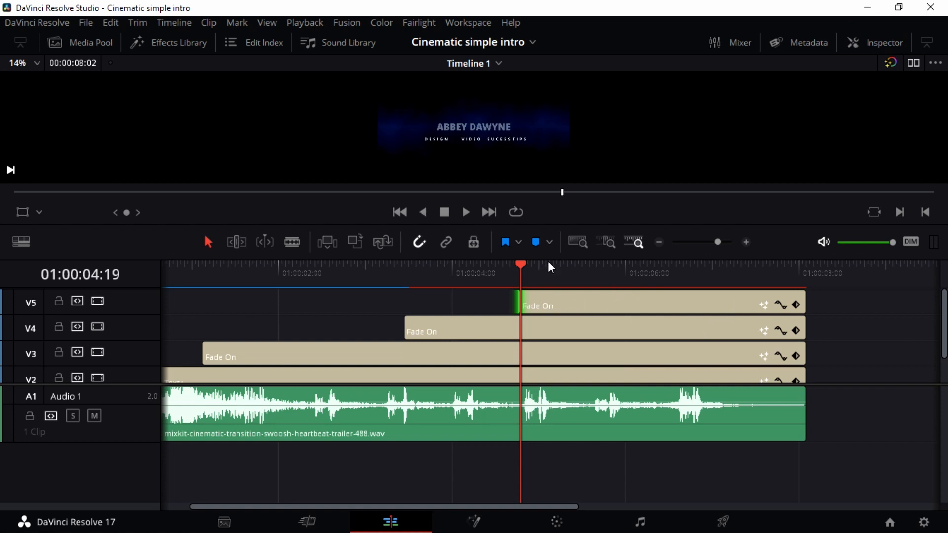
Scrub and play the intro from the timeline start, then go to the Color page.
key(Home)
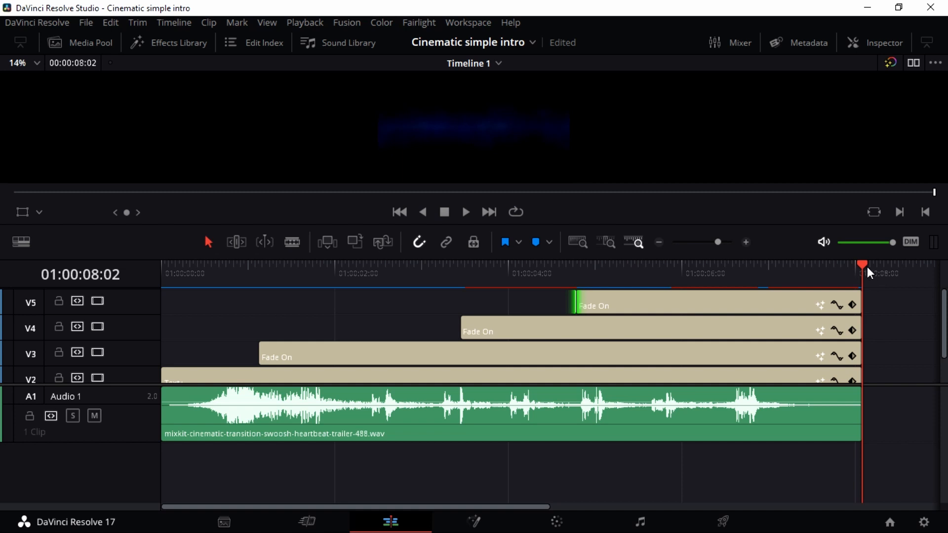
drag(863, 265, 158, 278)
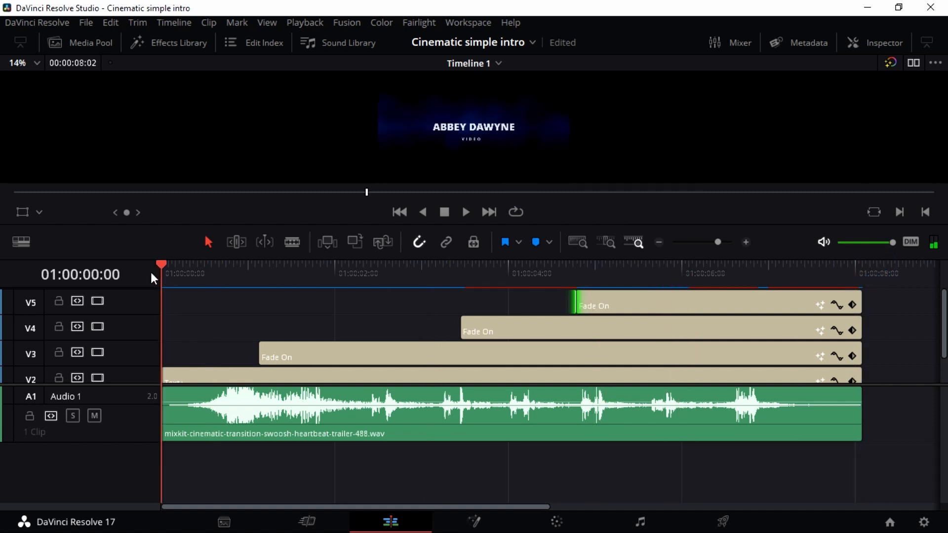
click(466, 212)
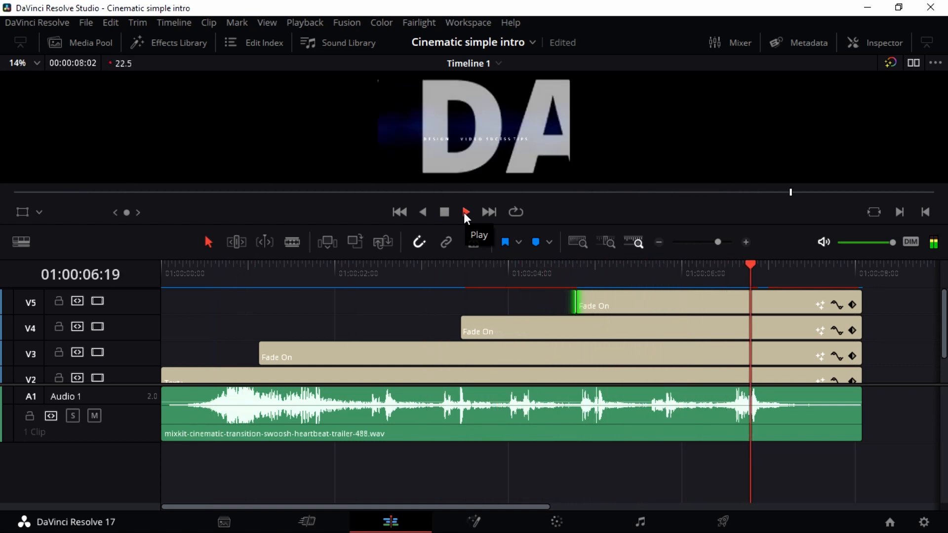
click(465, 212)
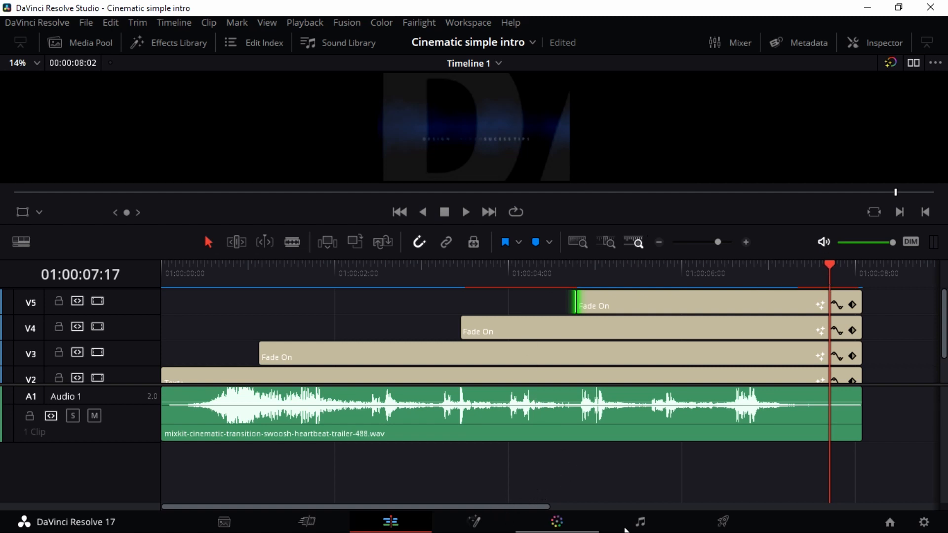
click(558, 522)
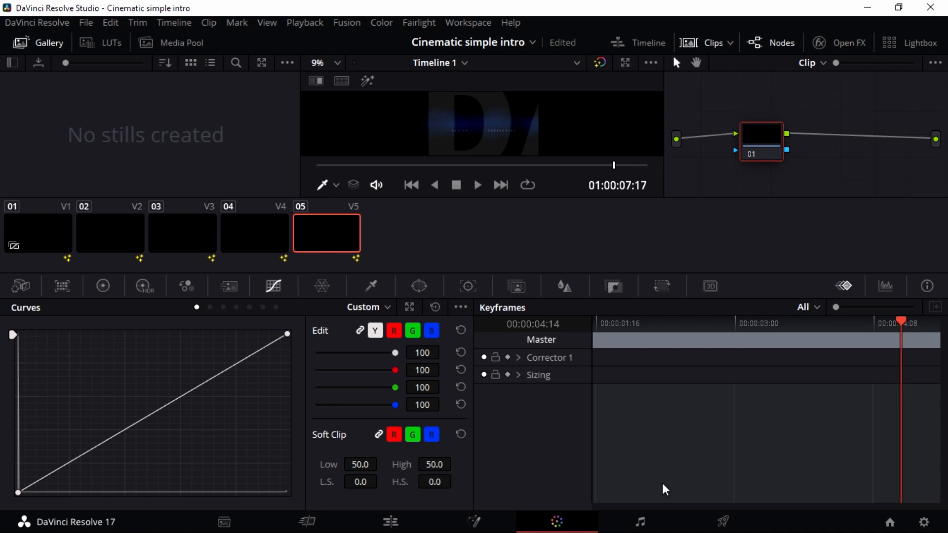
On the Deliver page, set the render filename to 'simple intro'.
click(722, 521)
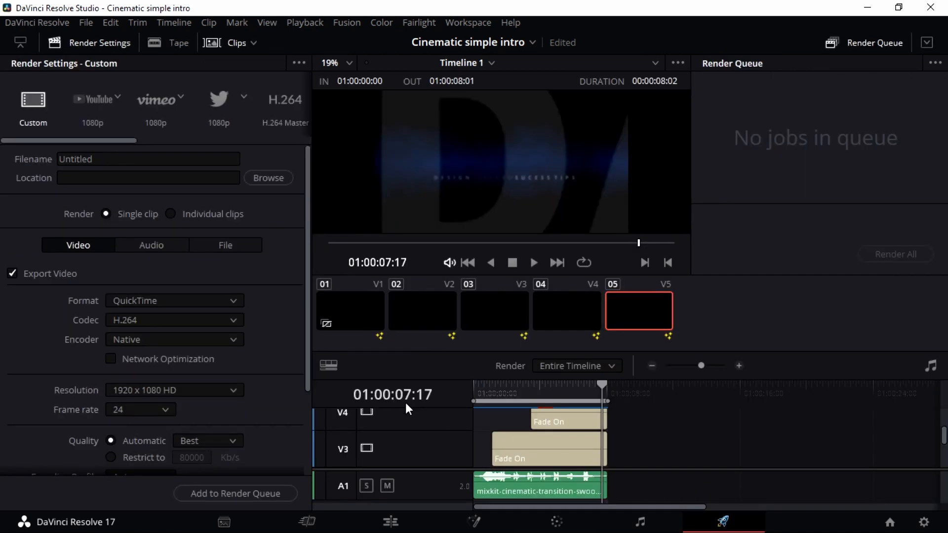
double_click(100, 159)
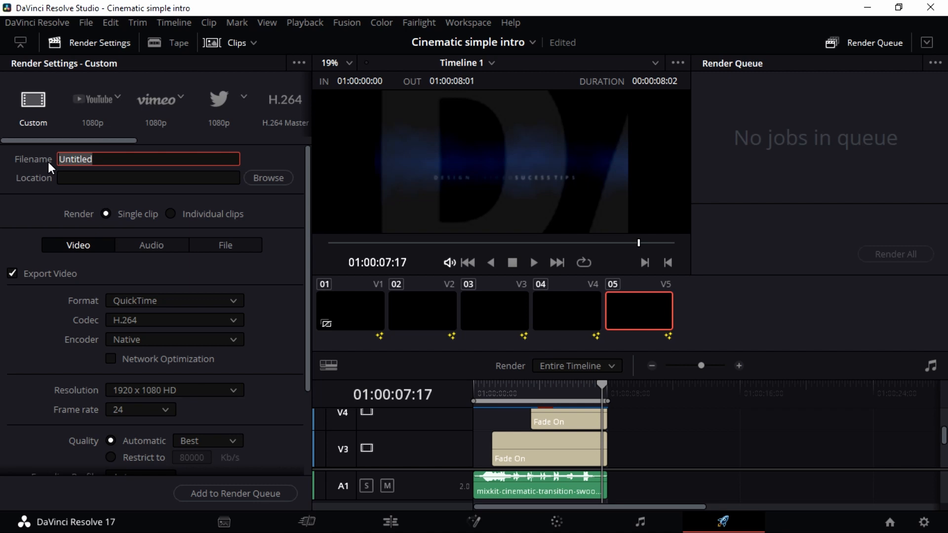
text(sIMPLE)
key(BackSpace)
key(BackSpace)
key(BackSpace)
text(ple intro)
Set the render location to D:\Davinci\completeed\BATCH 2.
click(263, 177)
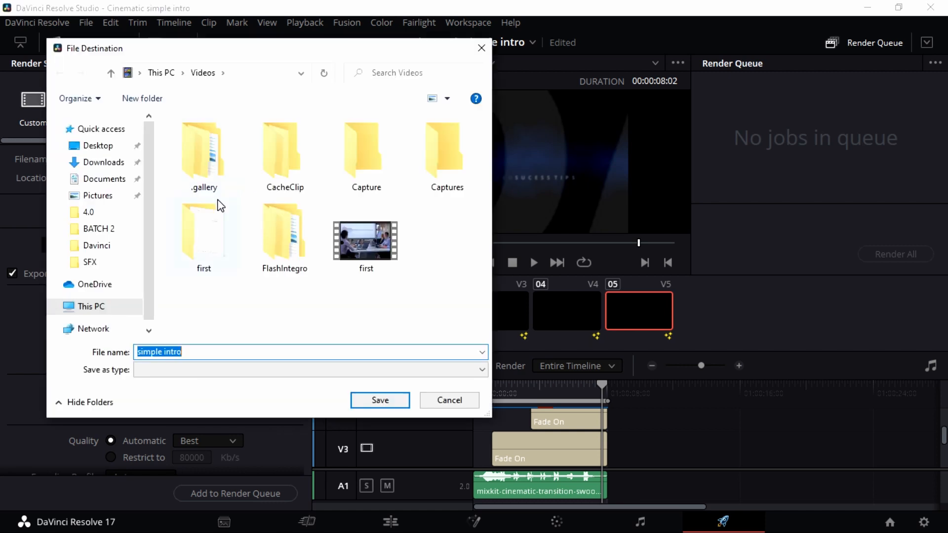
click(129, 307)
scroll(271, 270, down, 5)
double_click(258, 269)
double_click(192, 187)
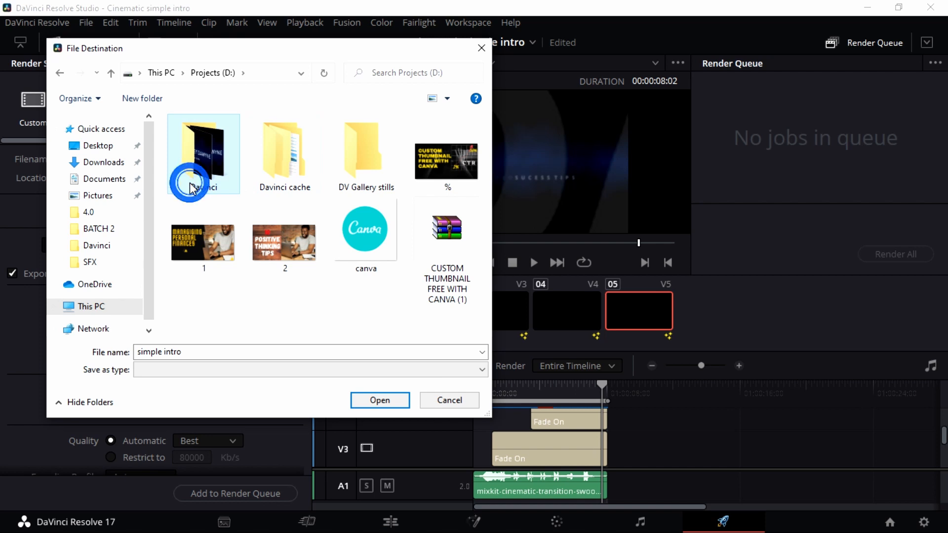
double_click(201, 184)
double_click(204, 182)
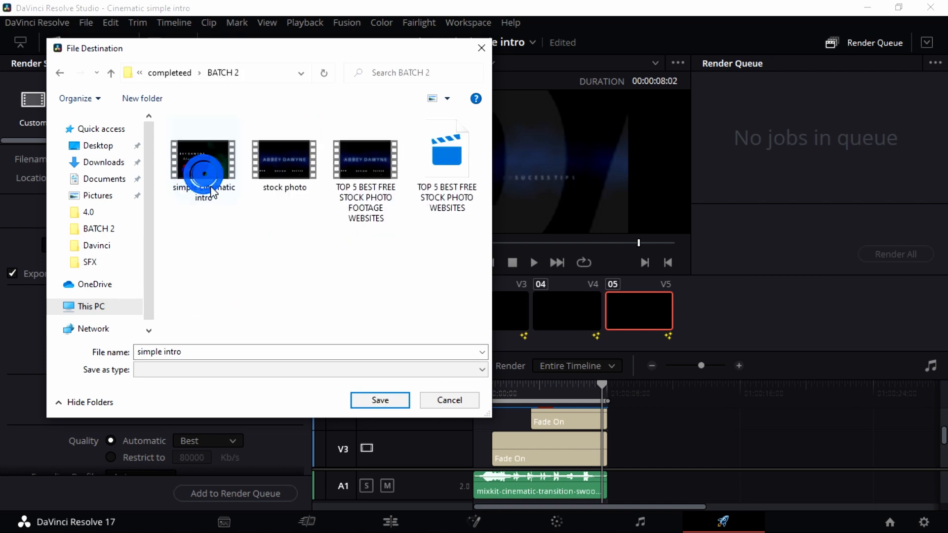
click(383, 400)
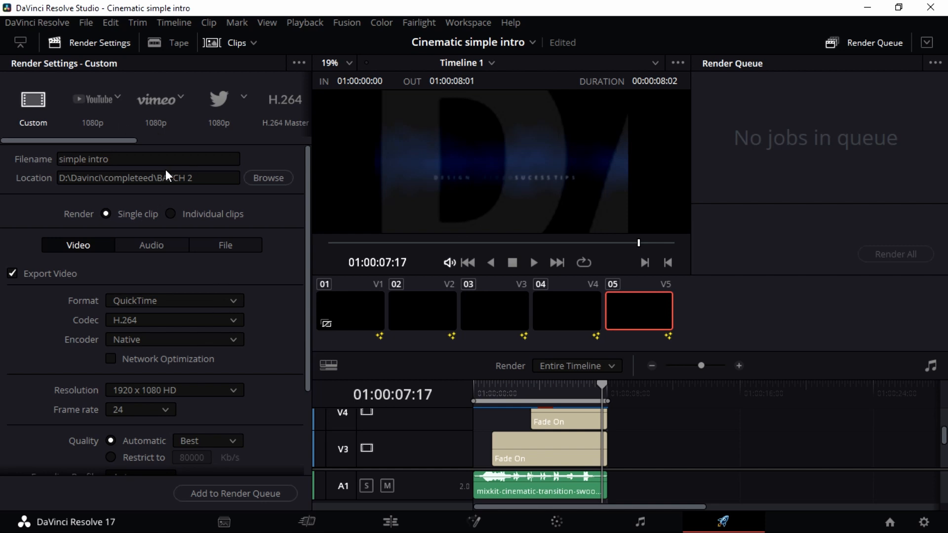
Add the simple intro.mov job to the render queue and render it.
click(251, 491)
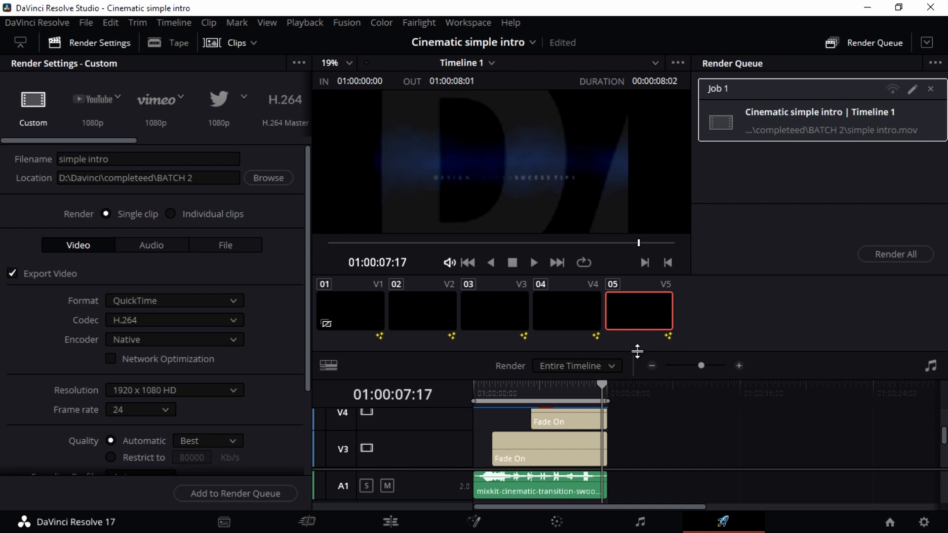
click(917, 251)
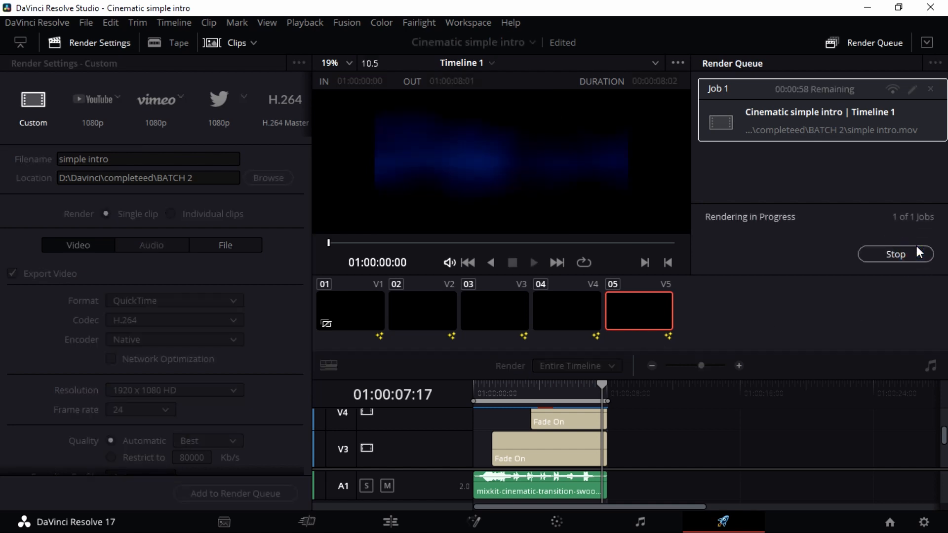